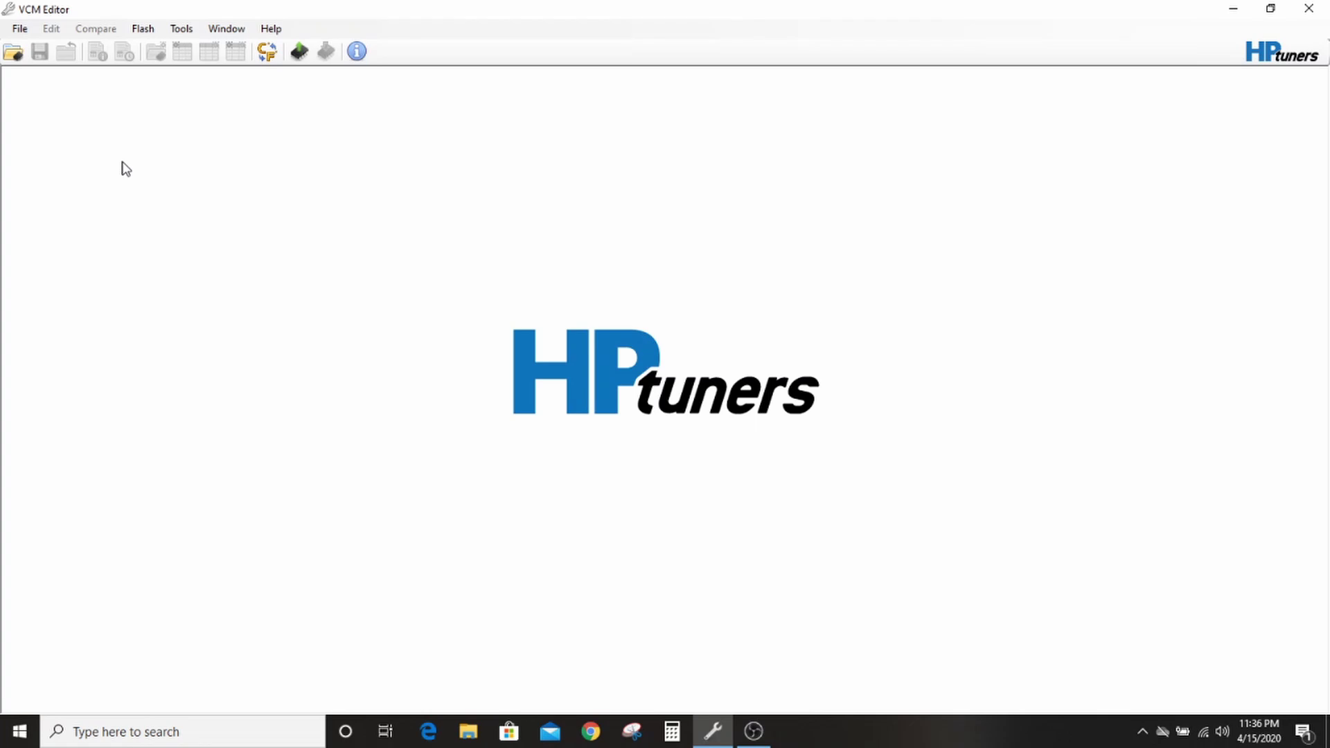
- Open the stock 2004 Silverado 5.3 tune from the Silverado 5.3 folder in Logs and Tunes
click(19, 60)
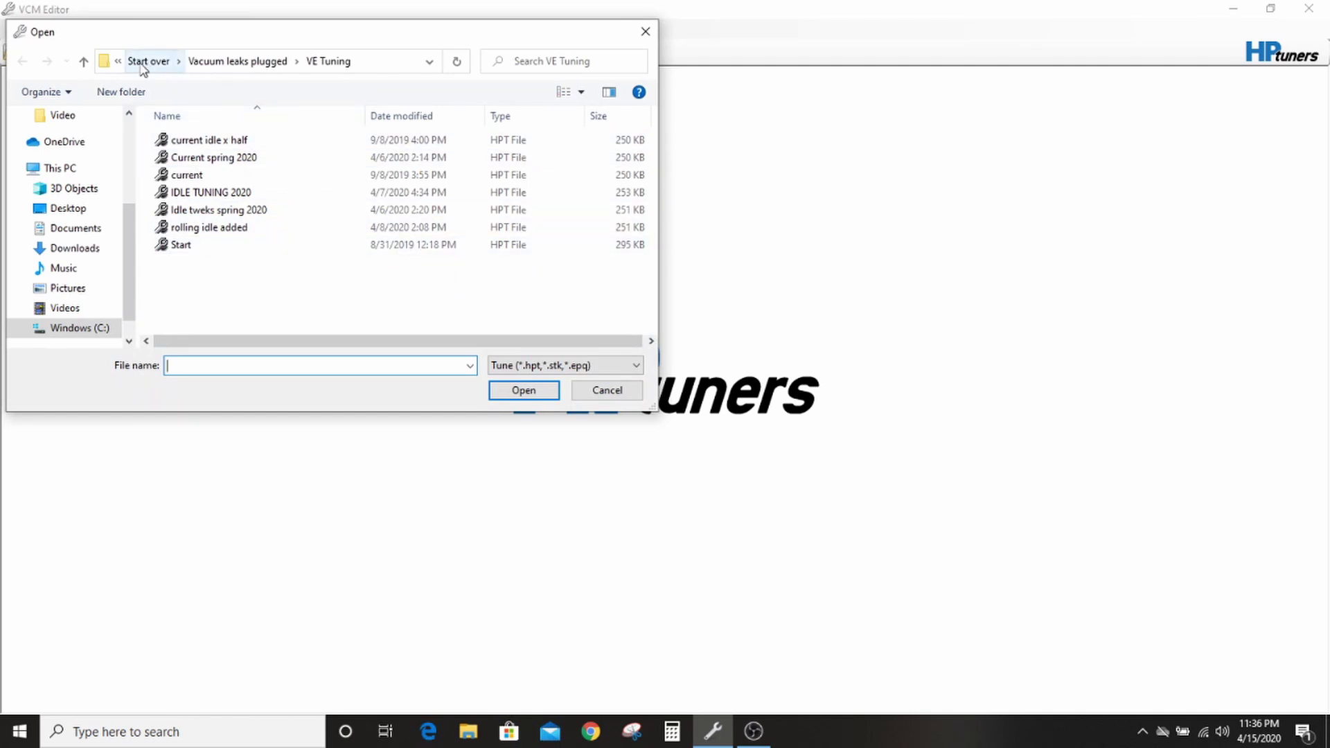
click(119, 62)
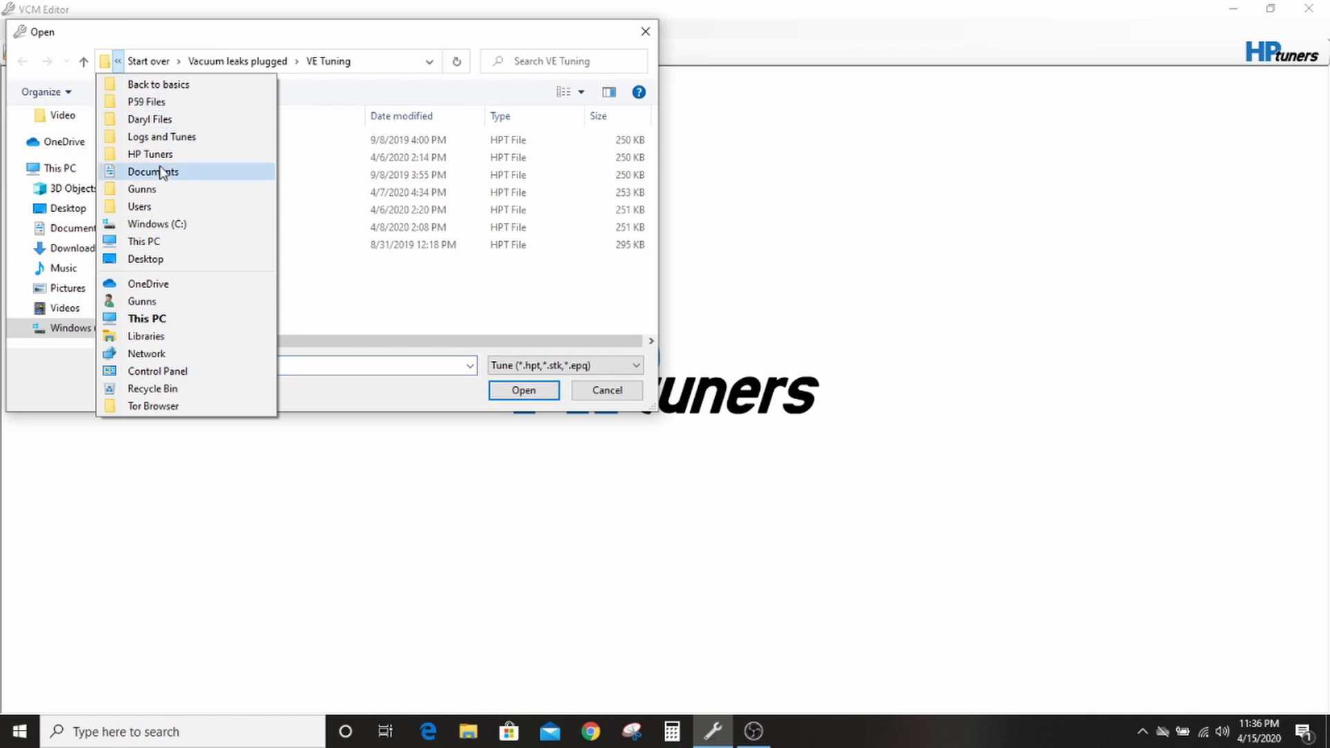
click(182, 142)
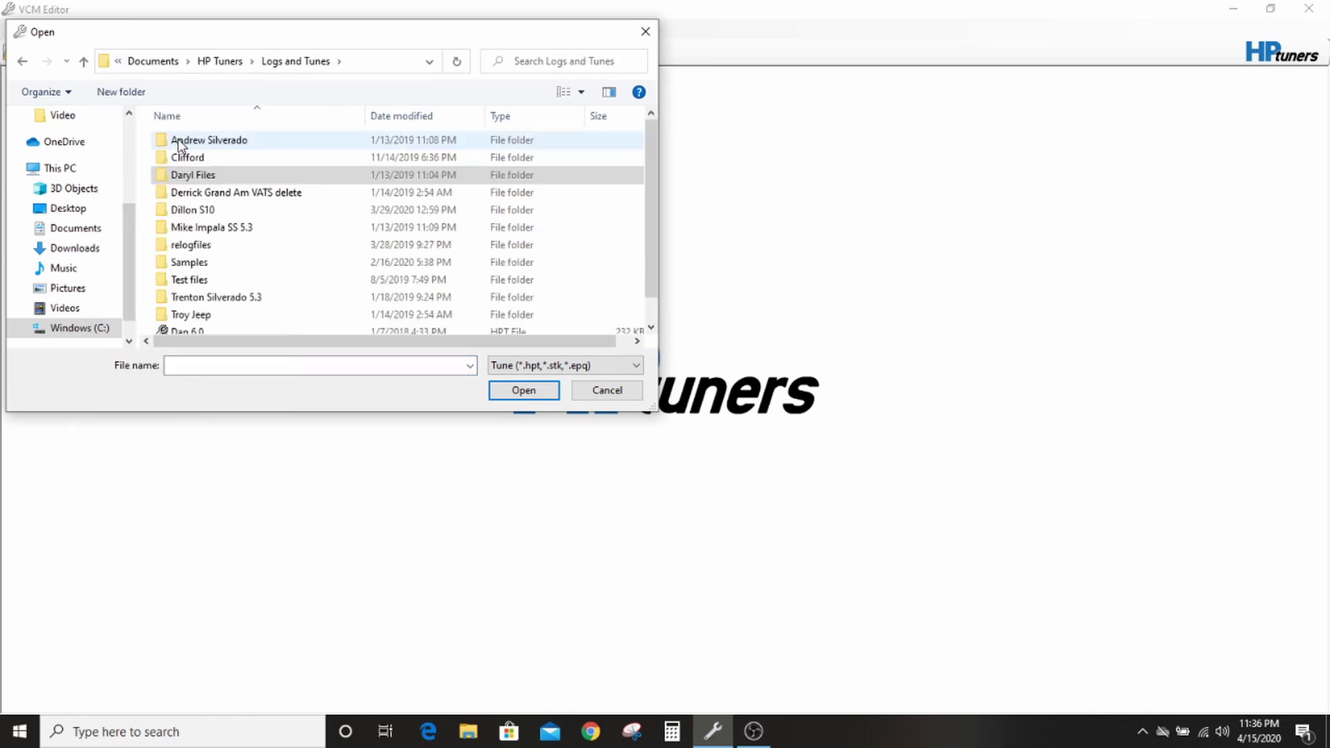
scroll(305, 208, down, 1)
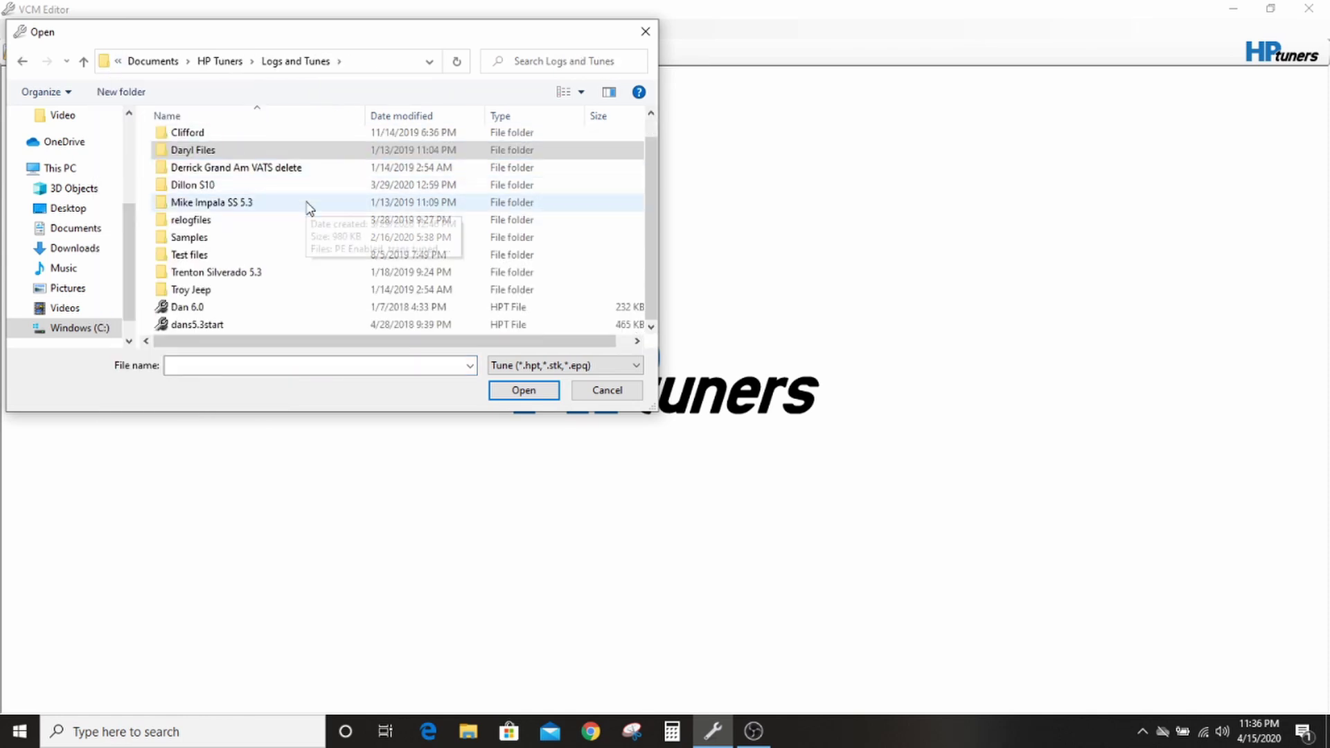
scroll(306, 208, up, 1)
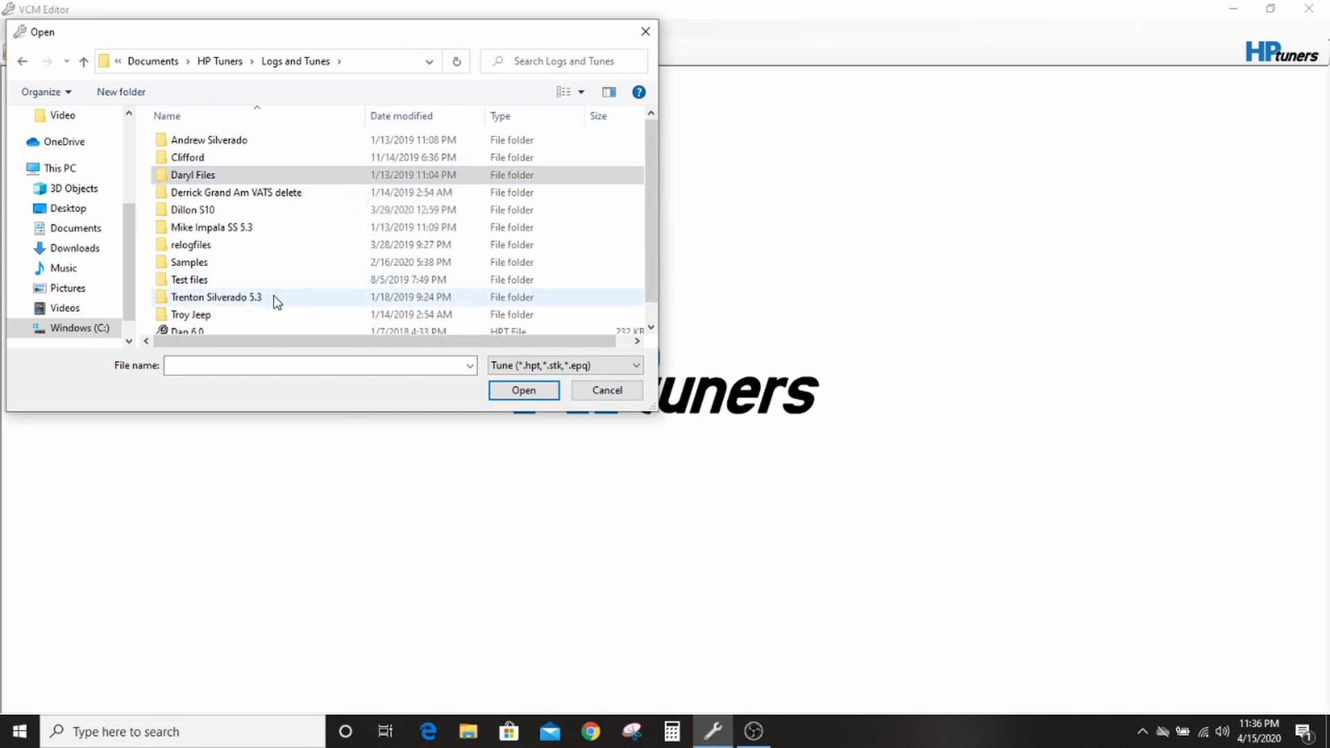
scroll(276, 300, down, 1)
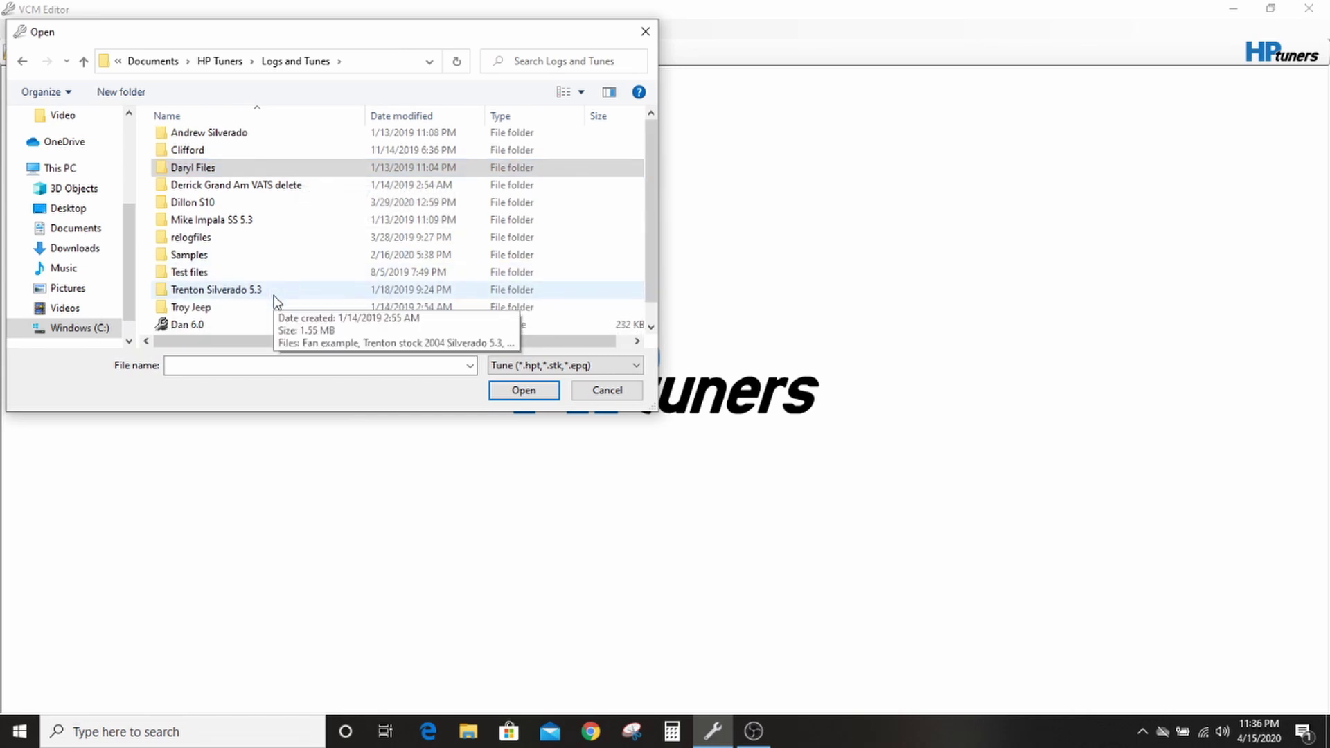
click(275, 273)
double_click(276, 272)
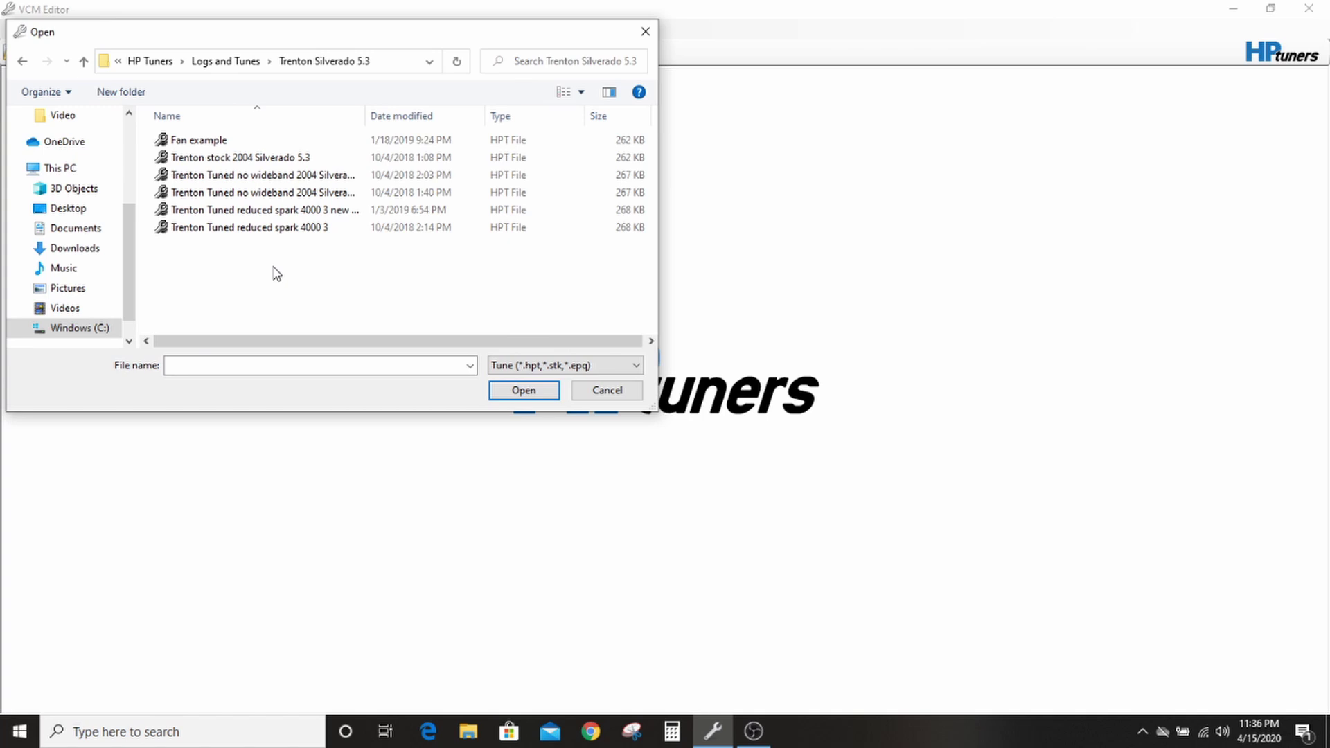
double_click(307, 158)
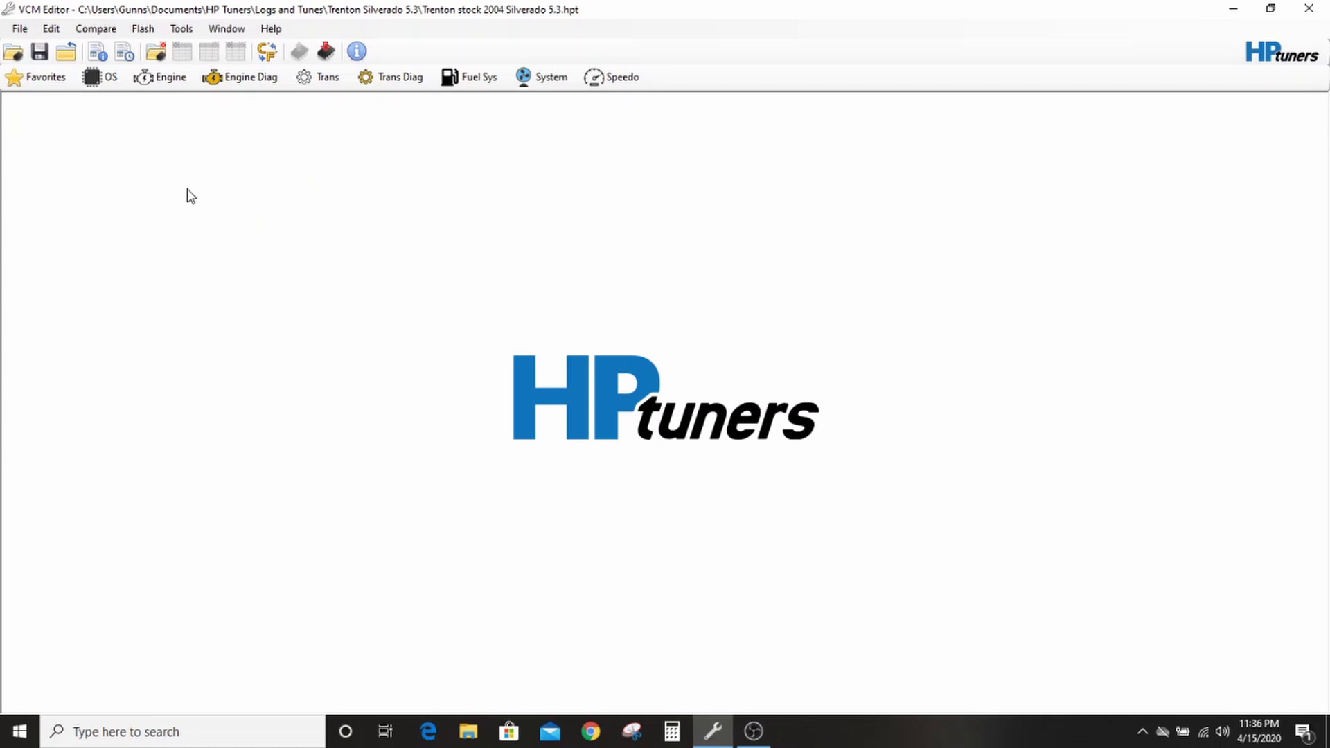
click(158, 77)
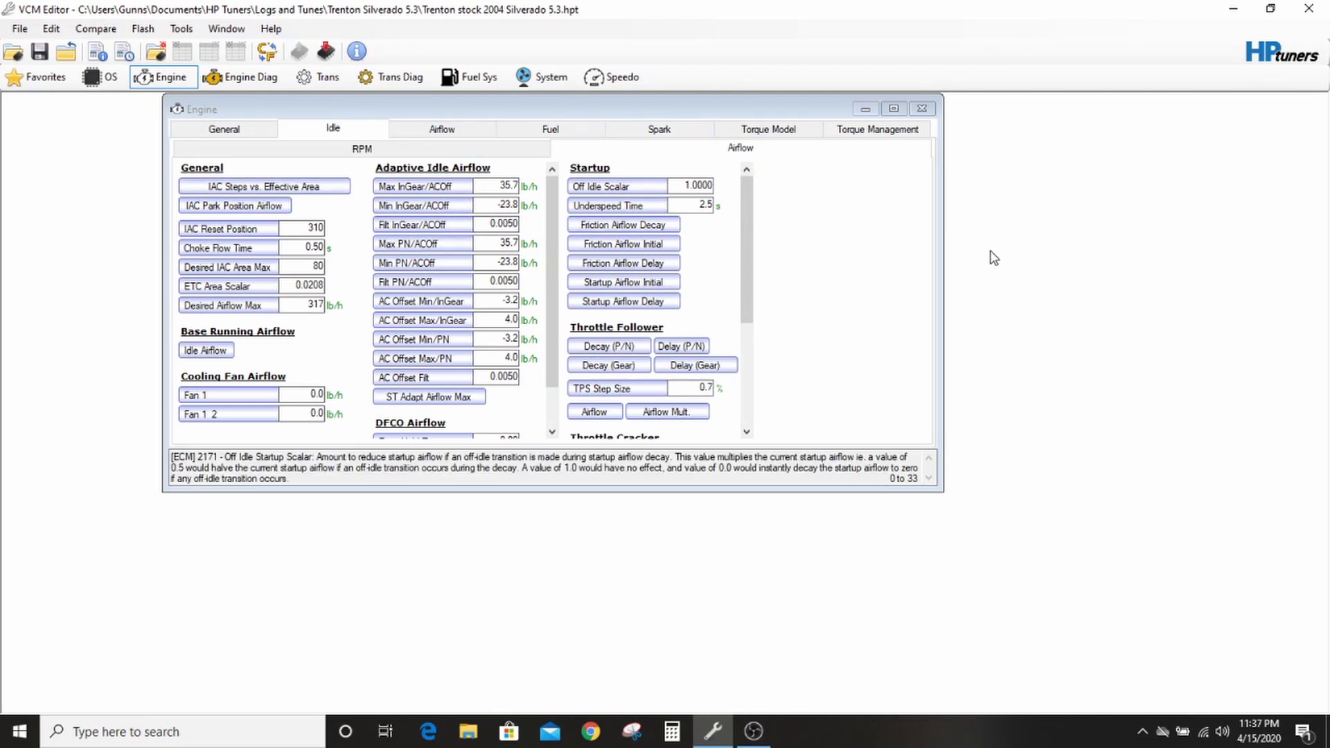
click(922, 110)
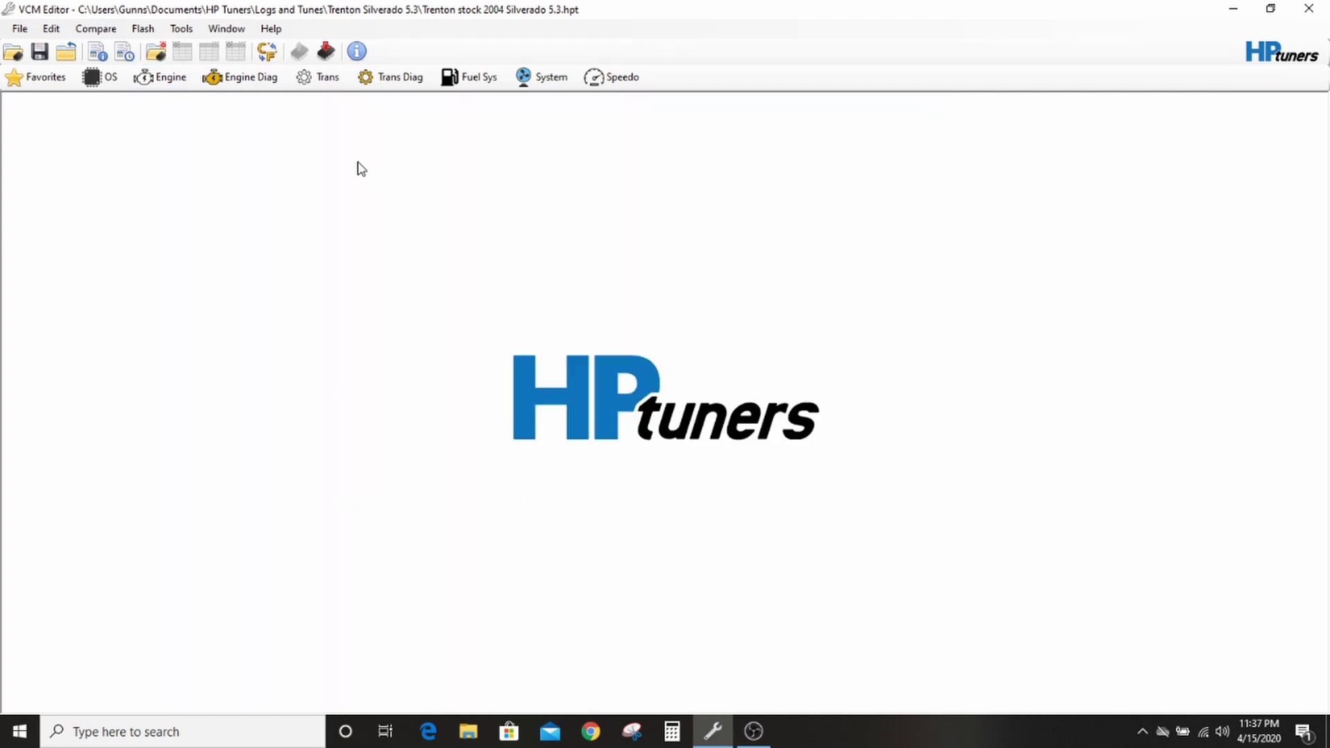
click(603, 76)
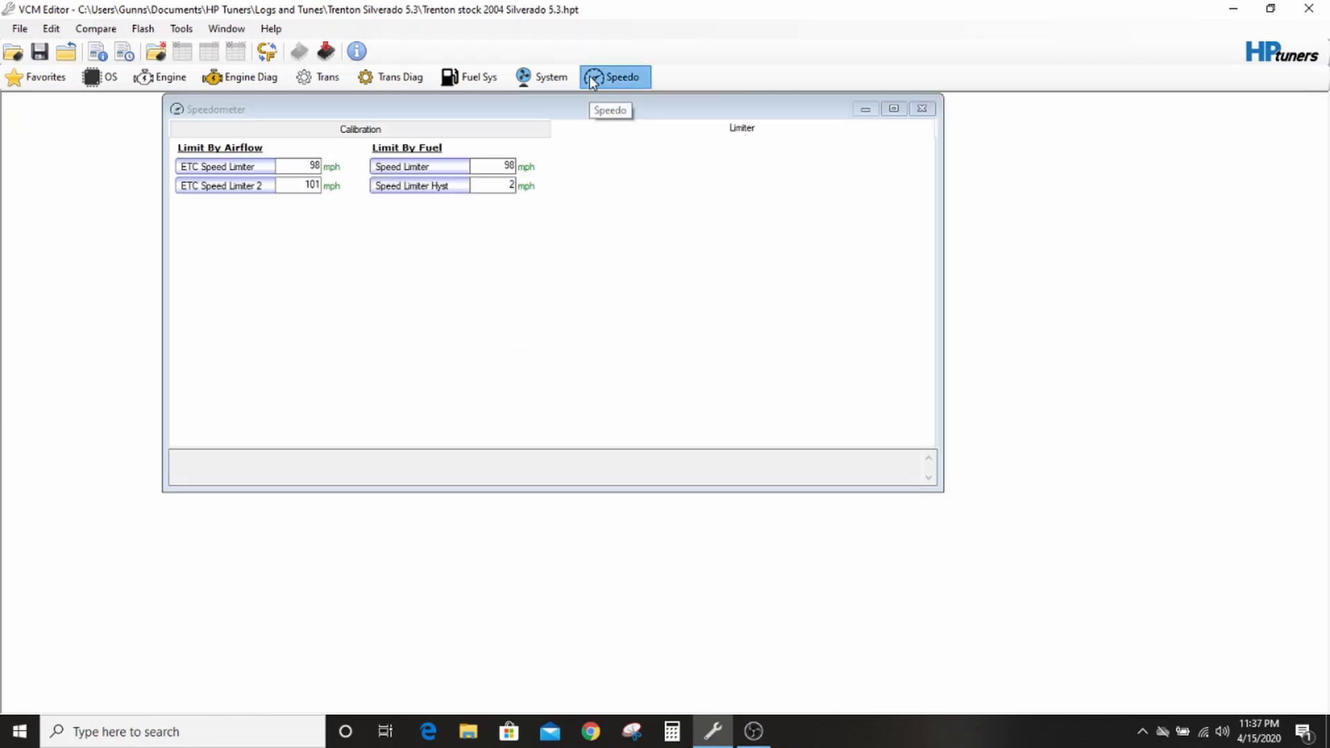
click(922, 108)
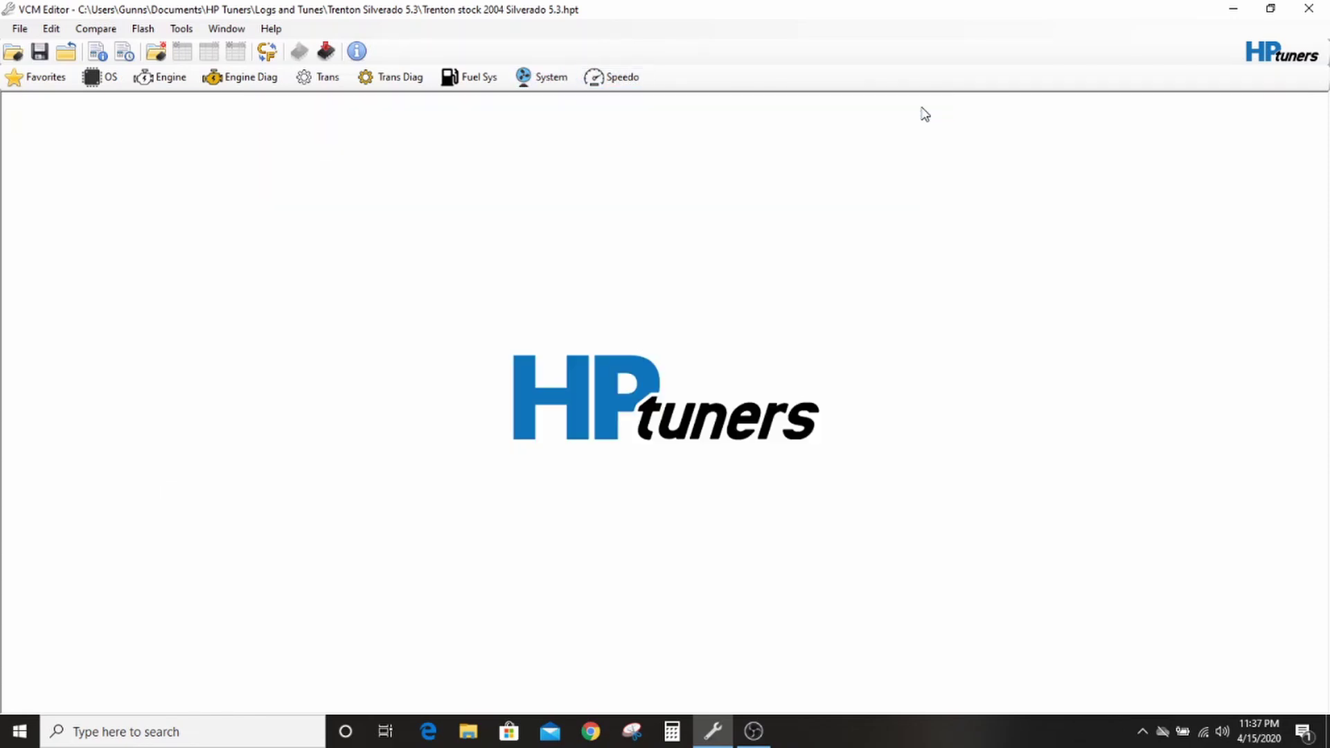
click(537, 72)
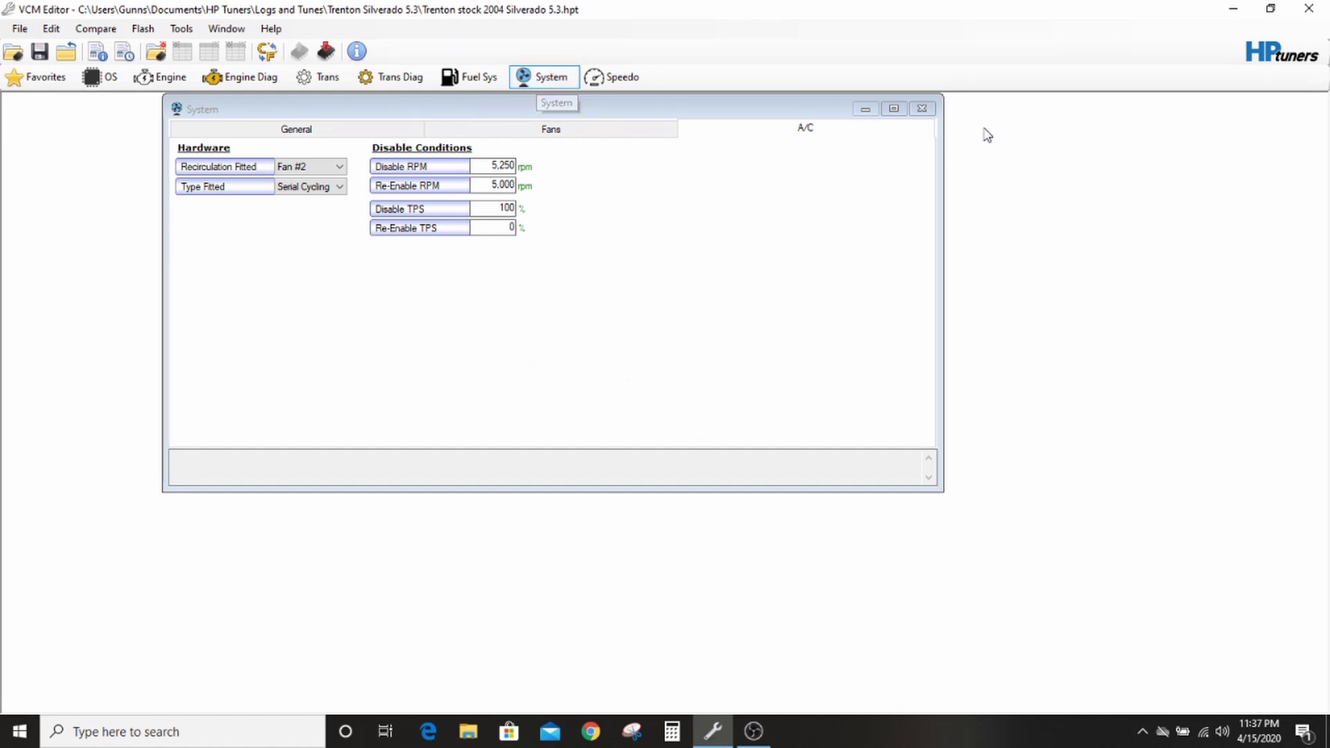
click(930, 109)
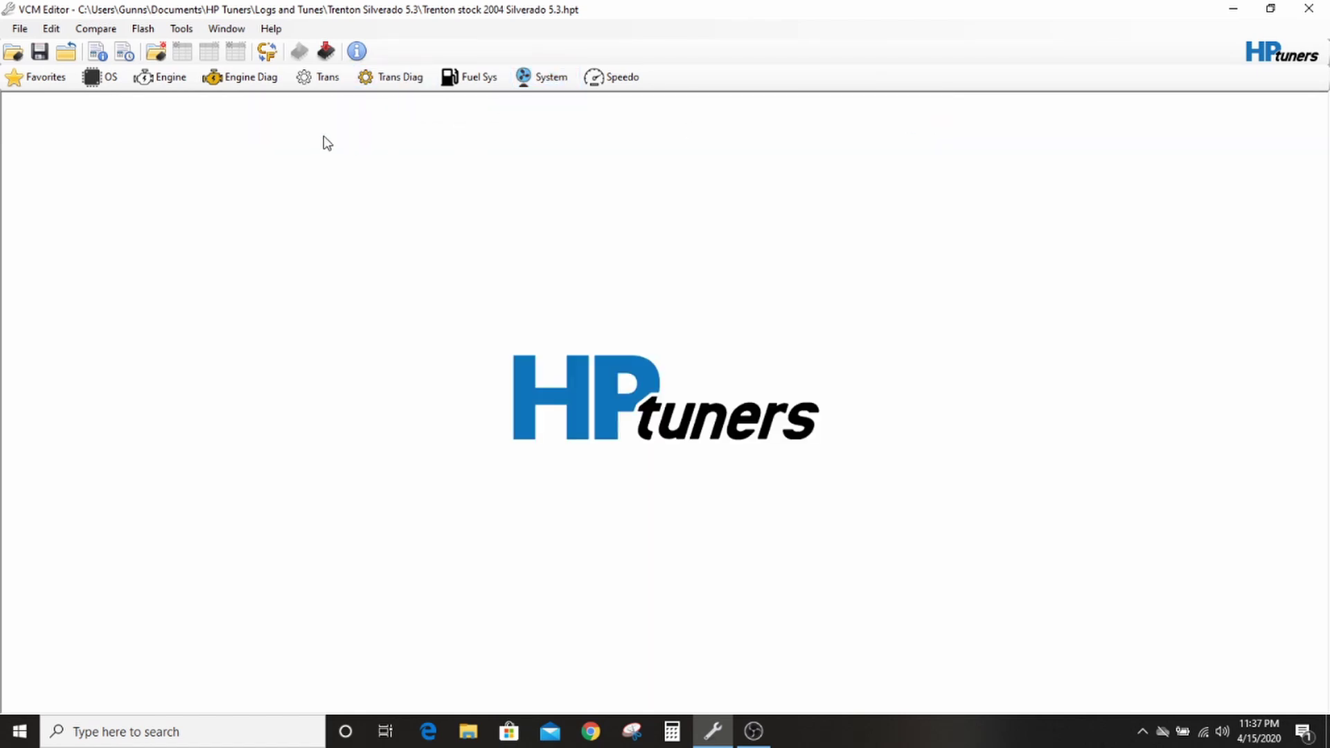
click(243, 78)
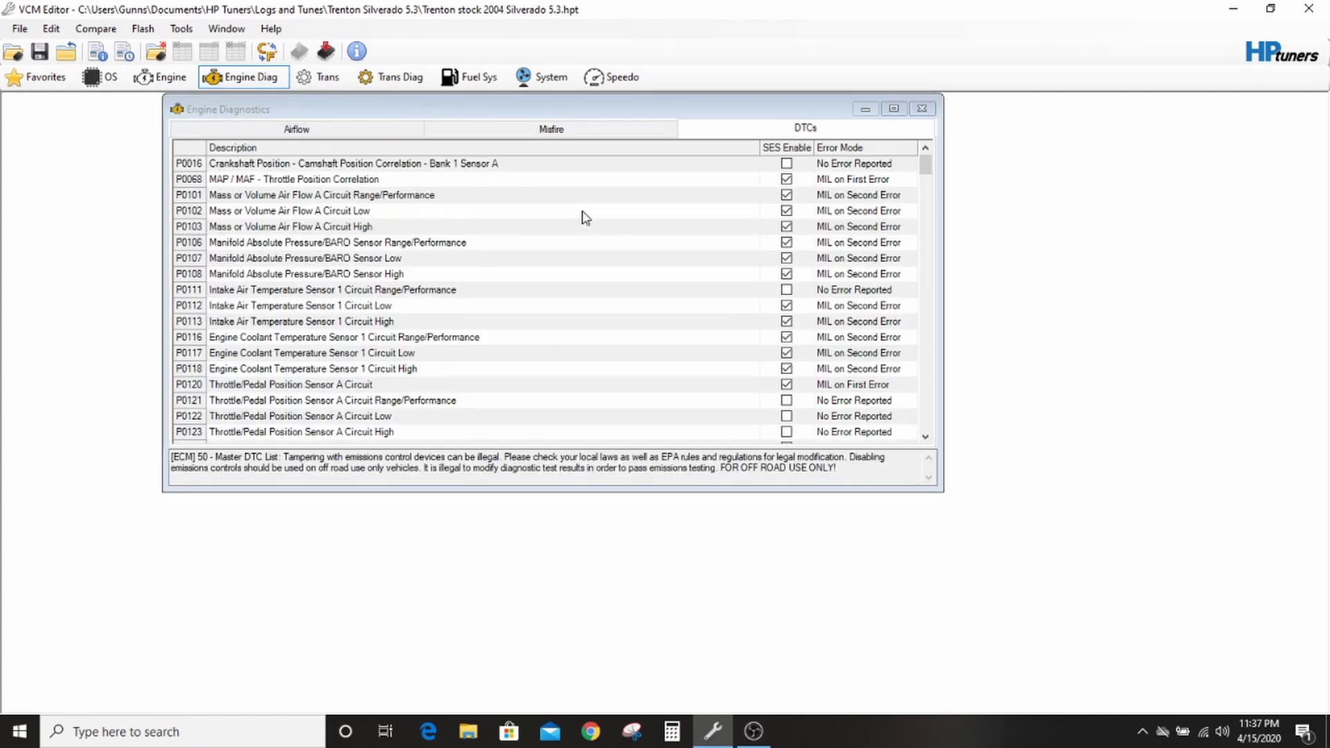
click(557, 133)
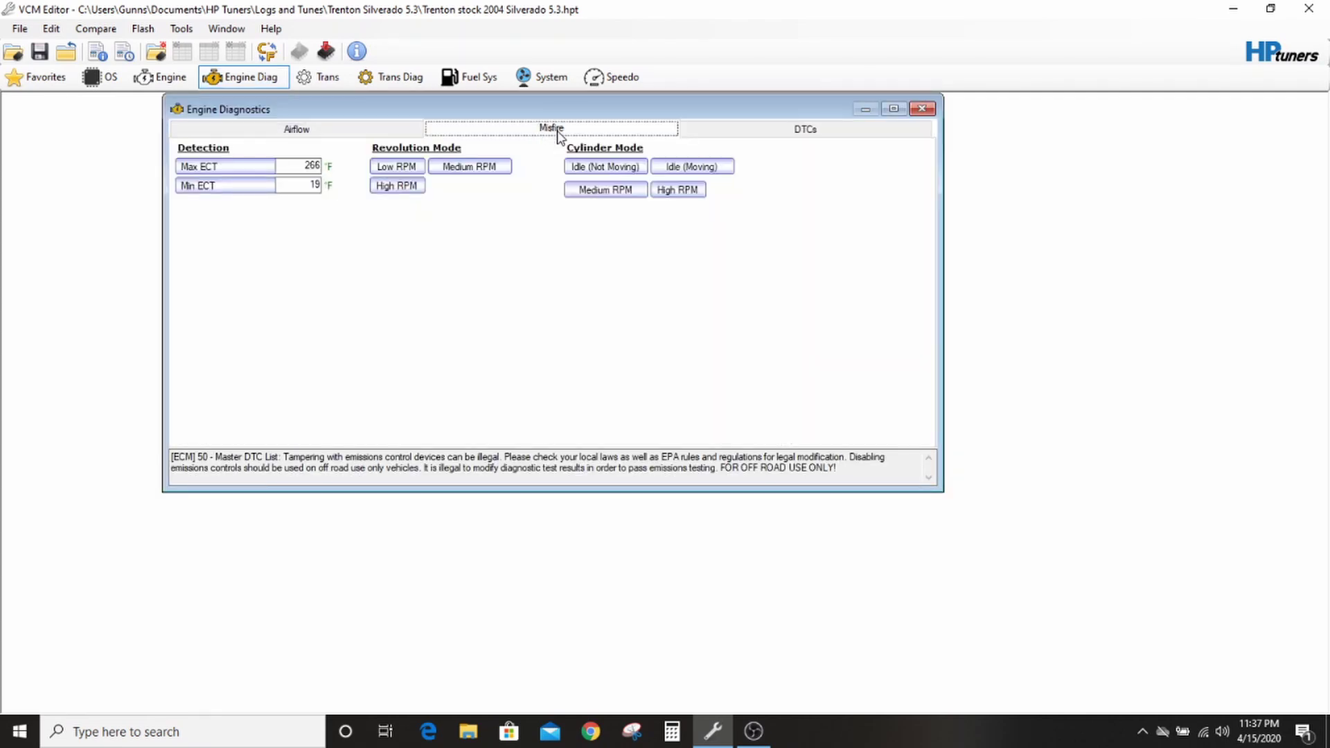
click(354, 128)
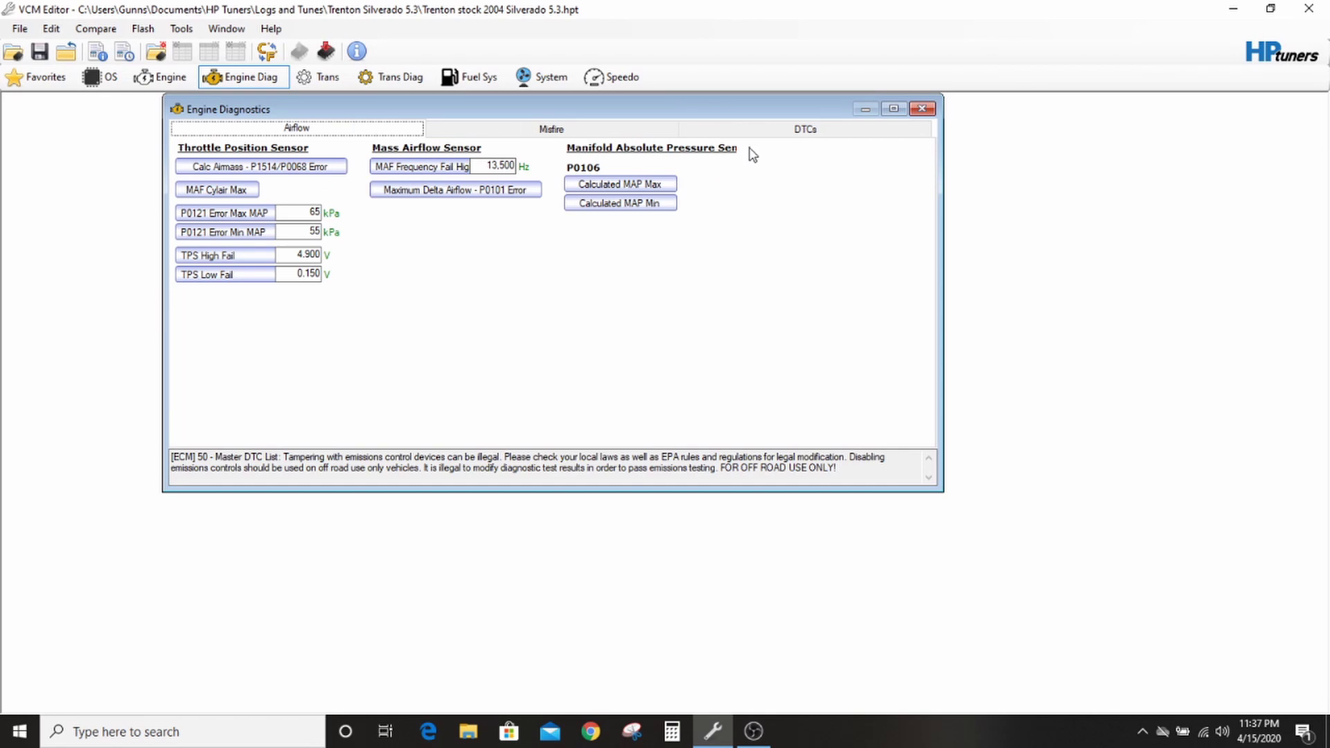
click(920, 110)
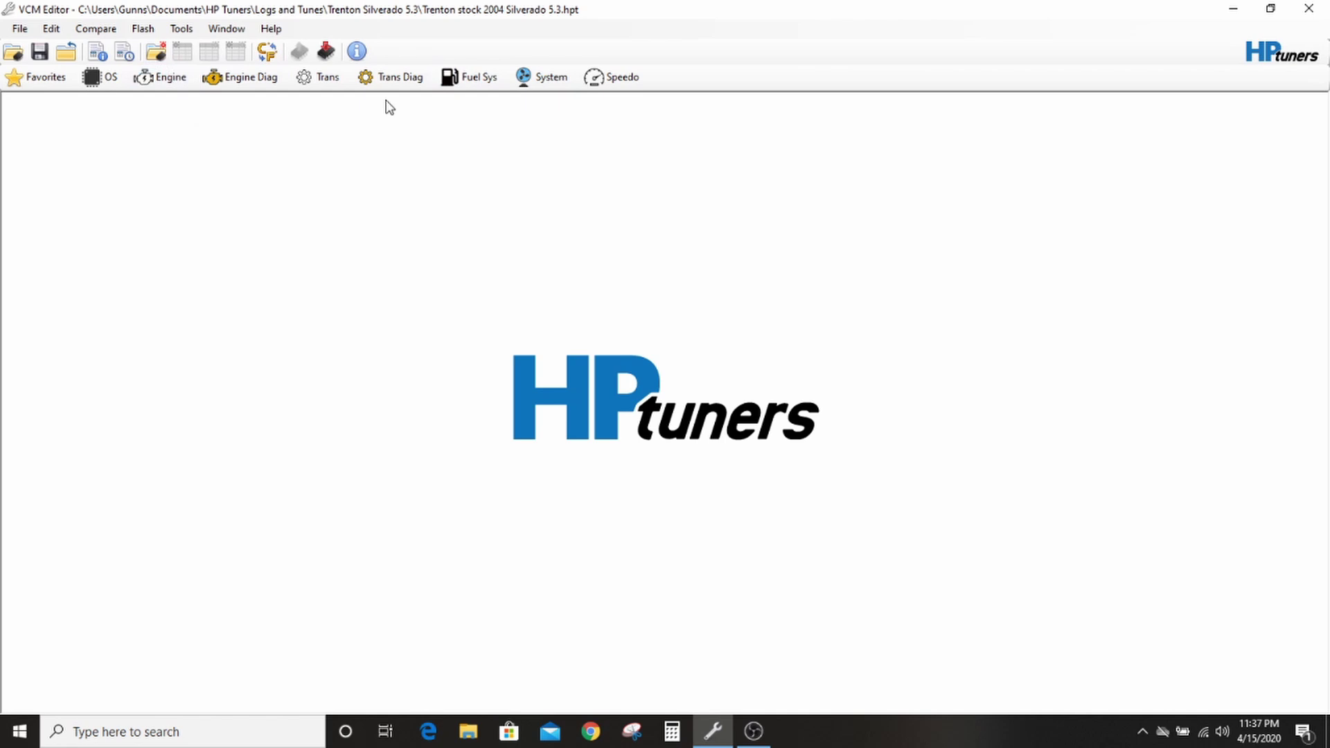
click(563, 78)
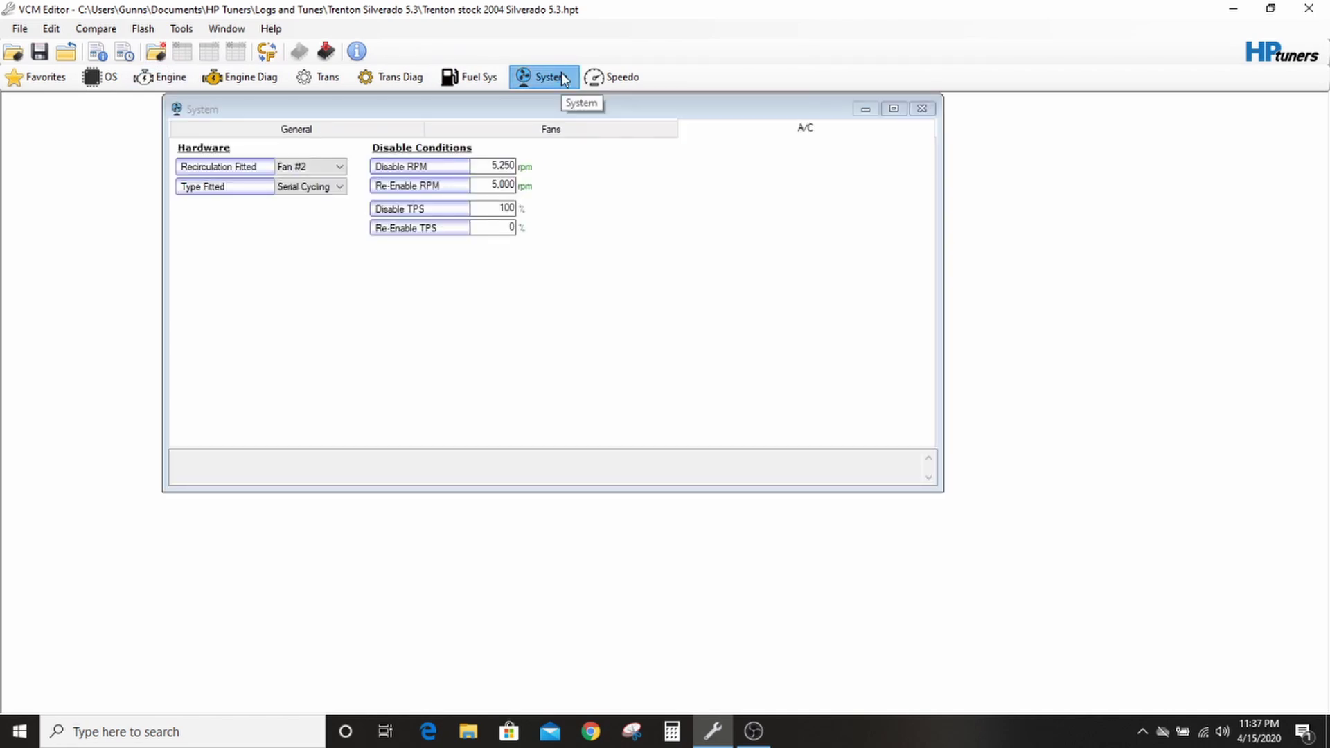
click(342, 132)
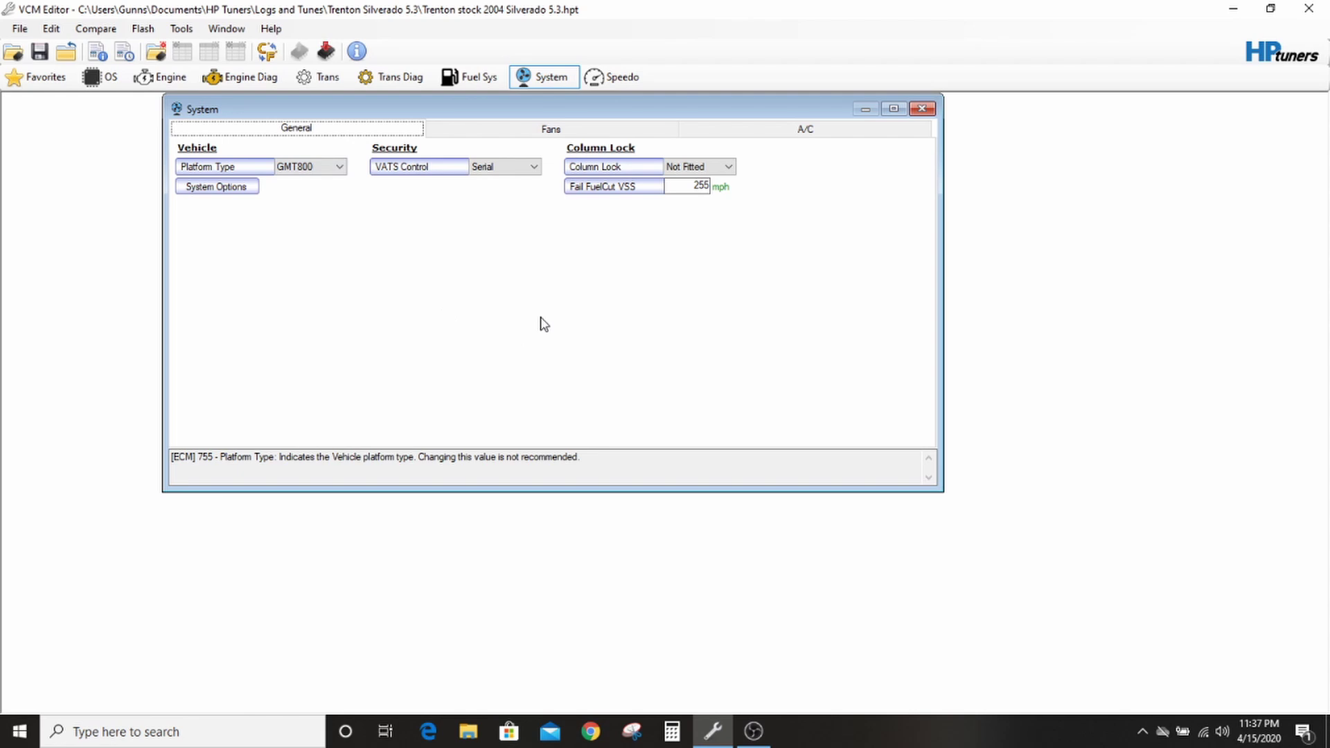
click(927, 110)
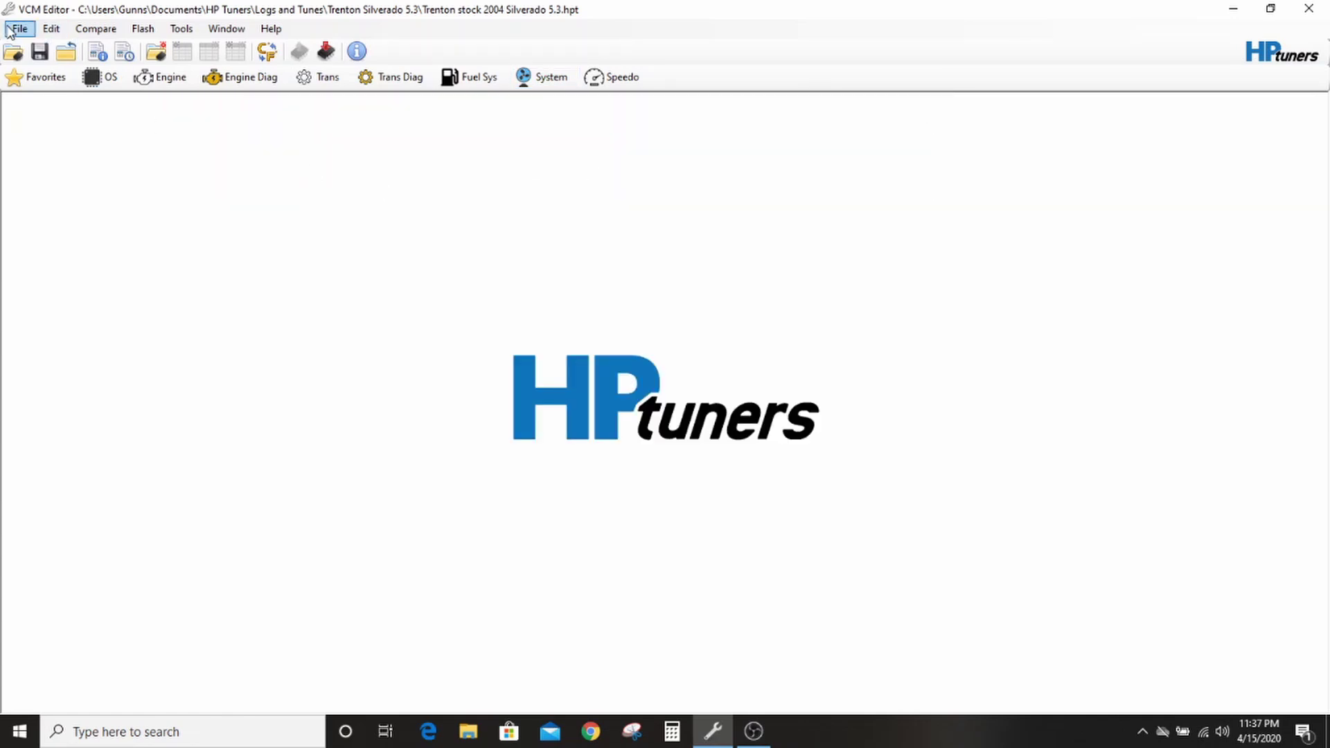
- From Save As, create a new folder named 'Youtube Tutorial' inside Logs and Tunes
click(19, 29)
click(41, 108)
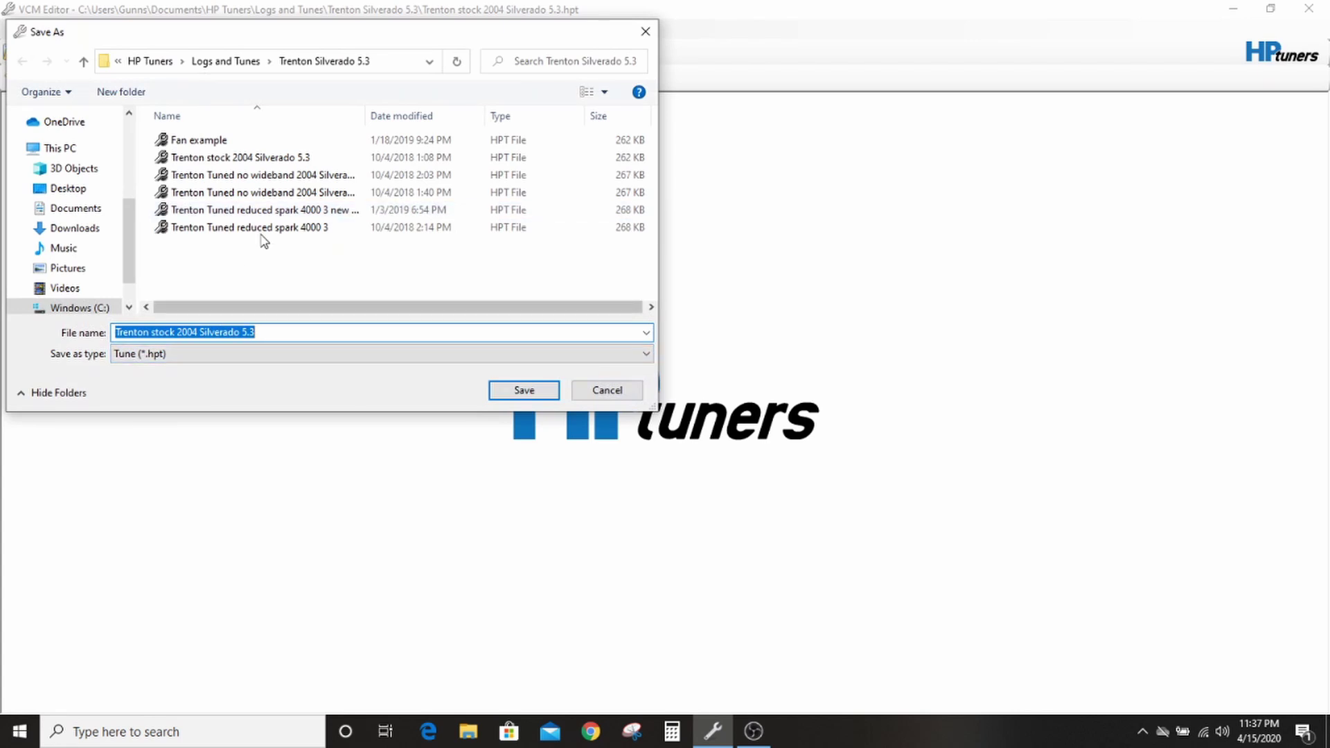
click(220, 62)
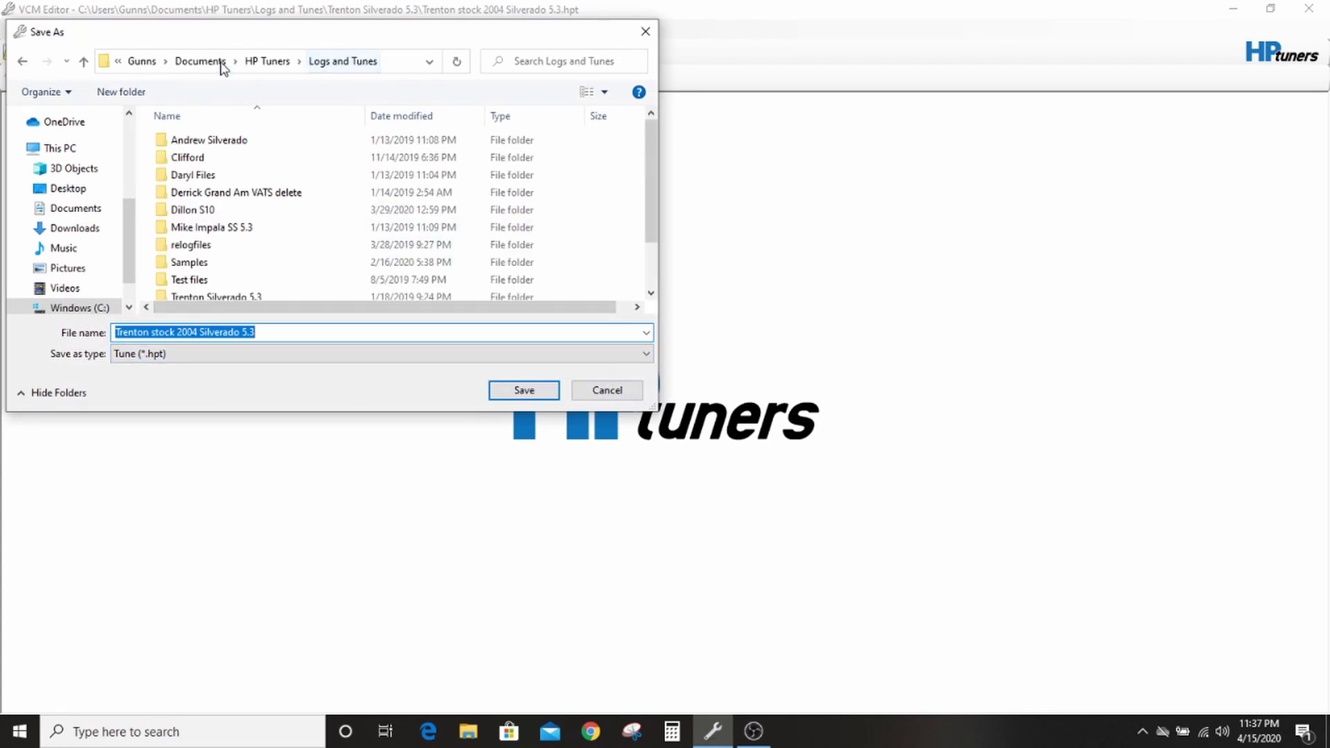
right_click(297, 222)
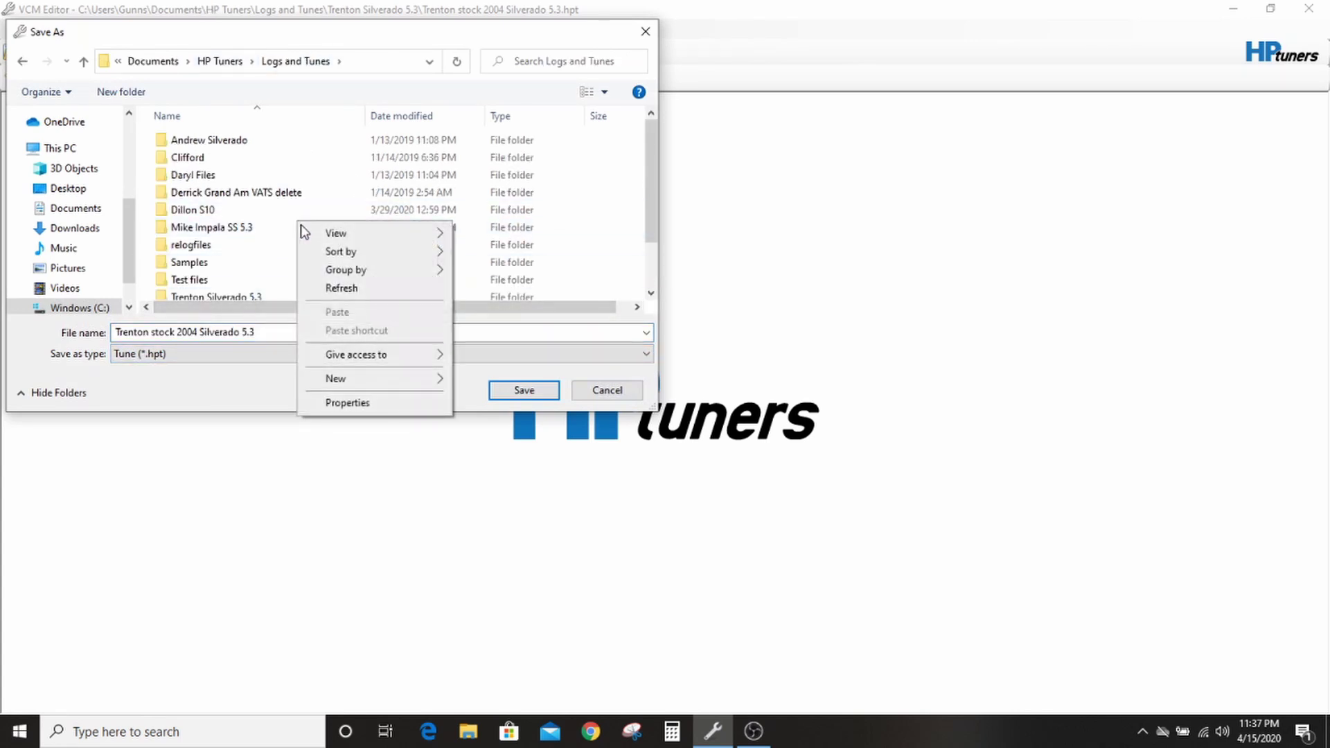
mouse_move(385, 380)
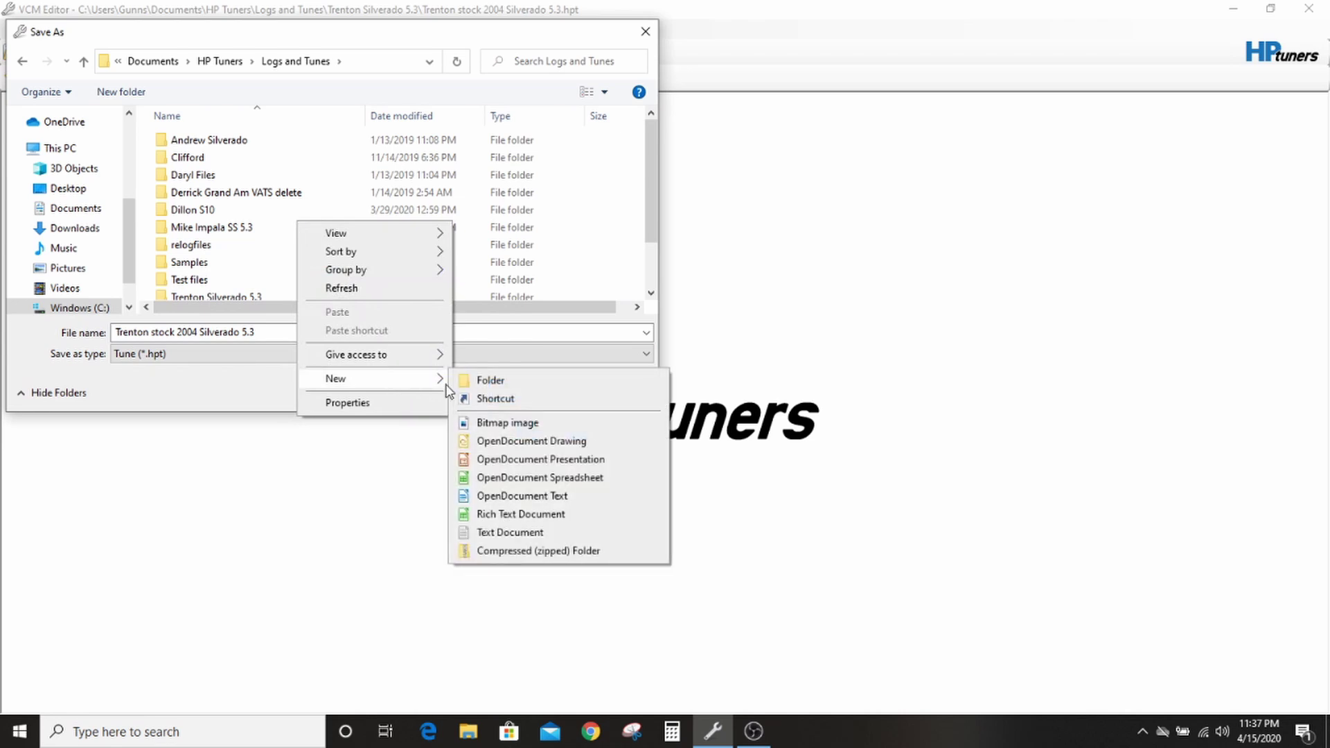
click(489, 380)
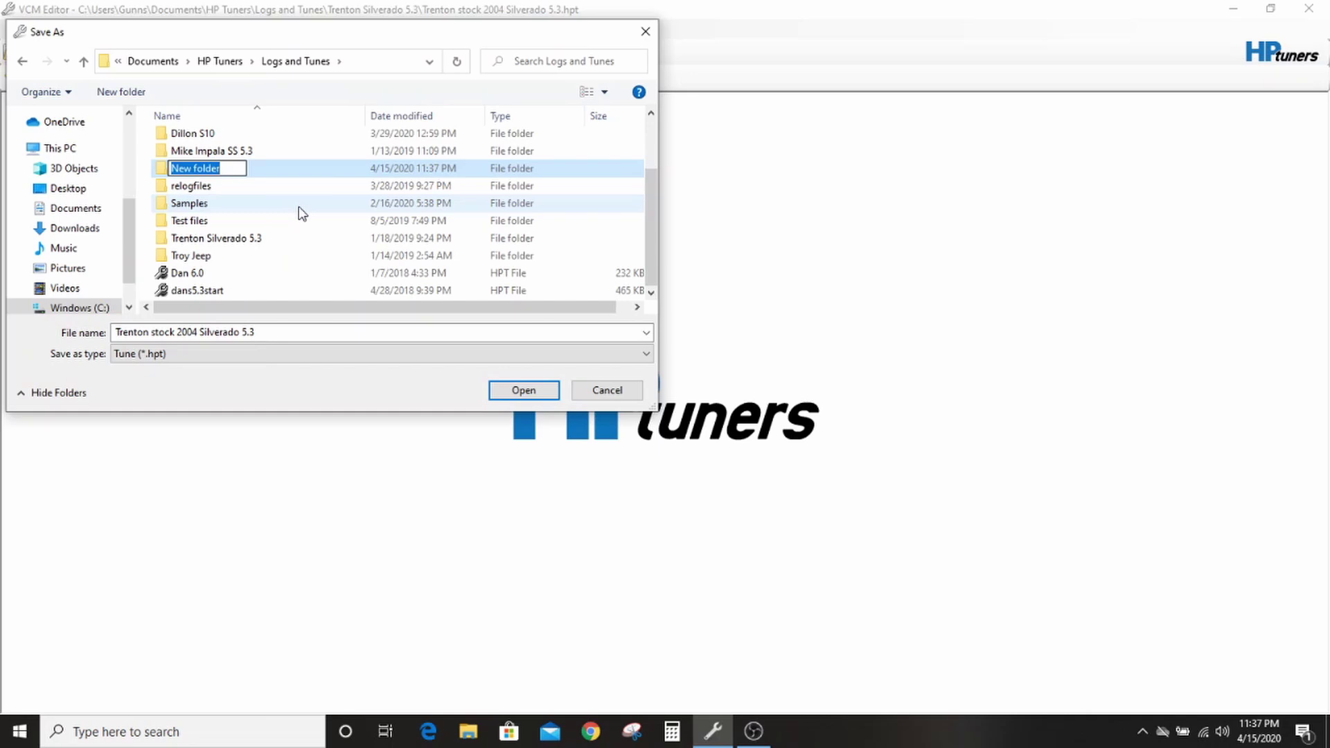
text(Youtube Tutorial)
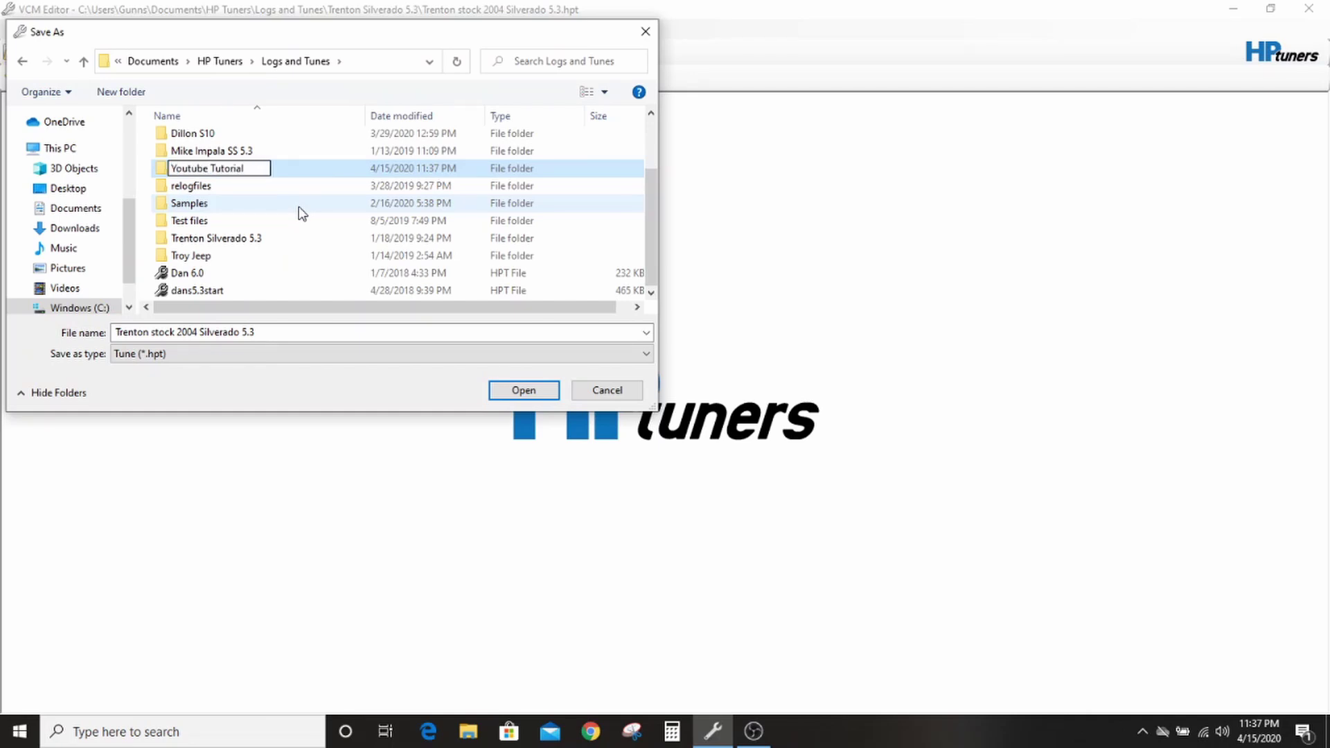
key(Return)
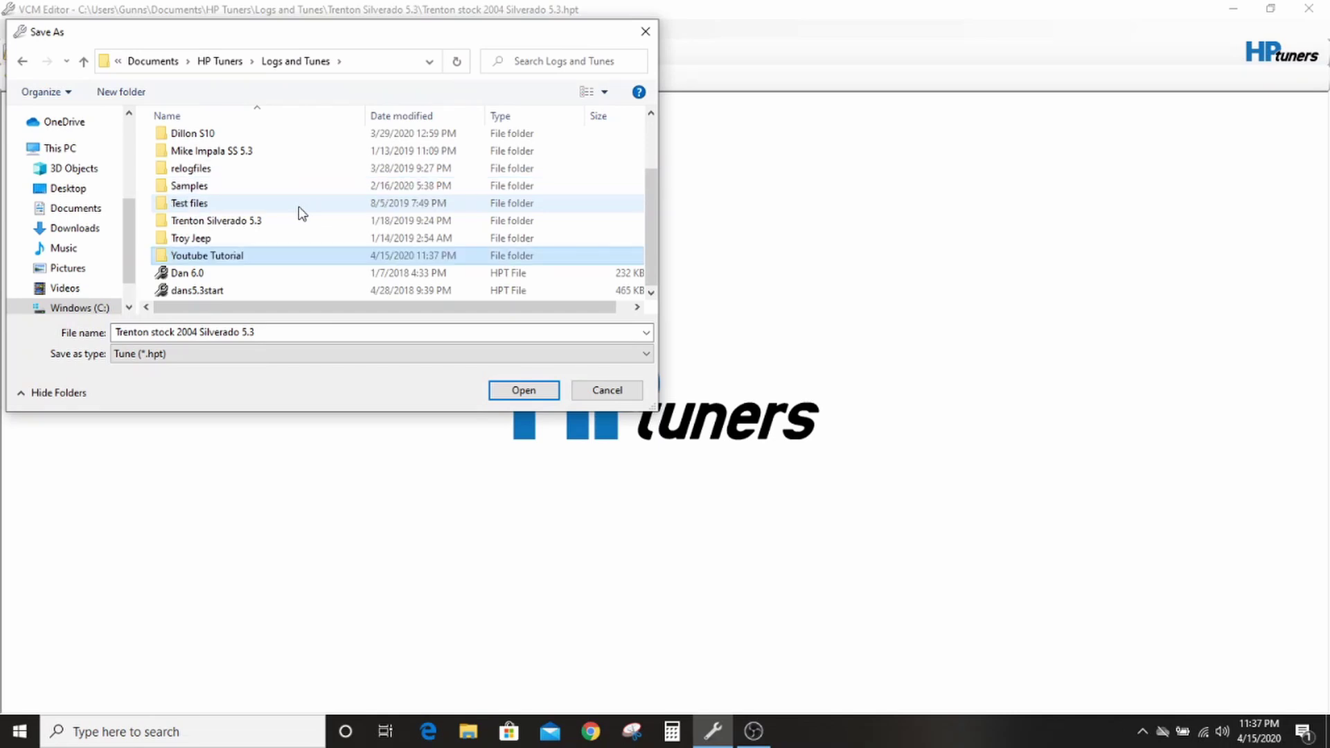
- Save the tune as 'Stock file 5.3 DBW 2004' in the Youtube Tutorial folder
double_click(223, 261)
click(282, 331)
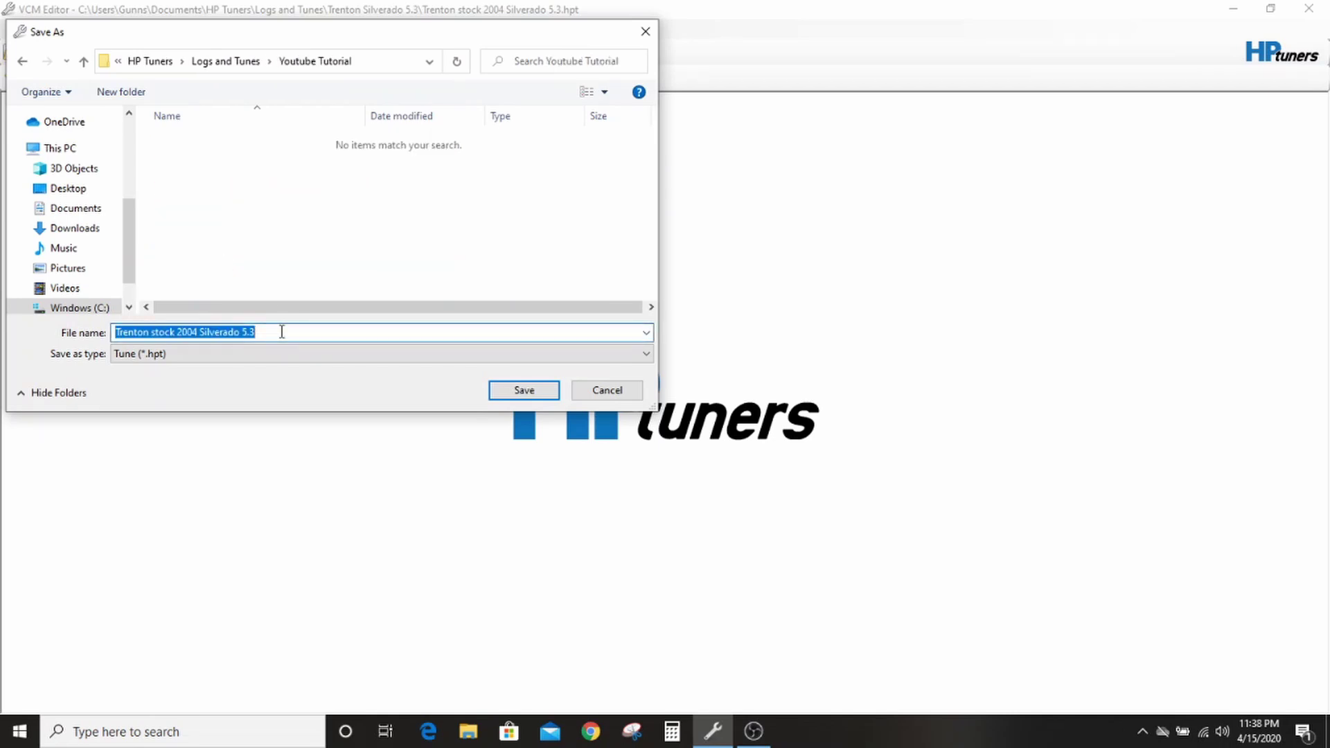
text(Stock )
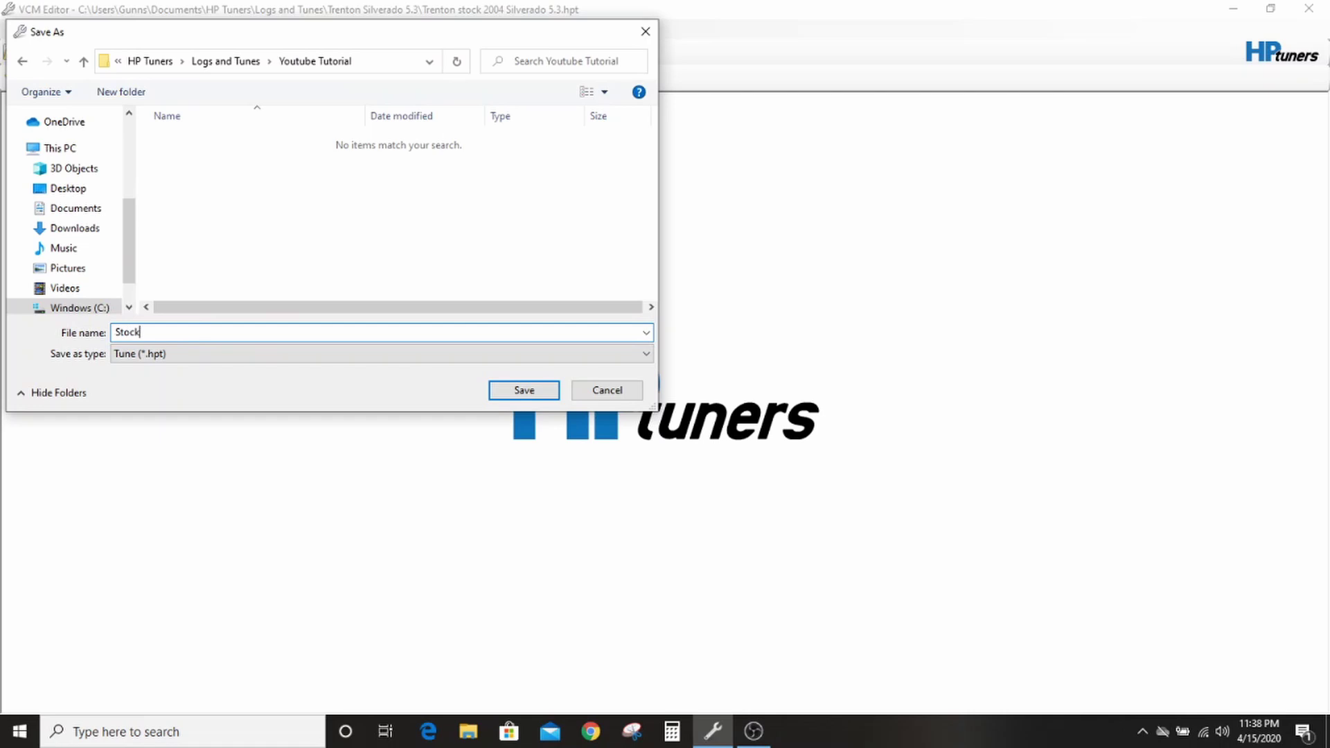
text(file 5.4)
text( DBW)
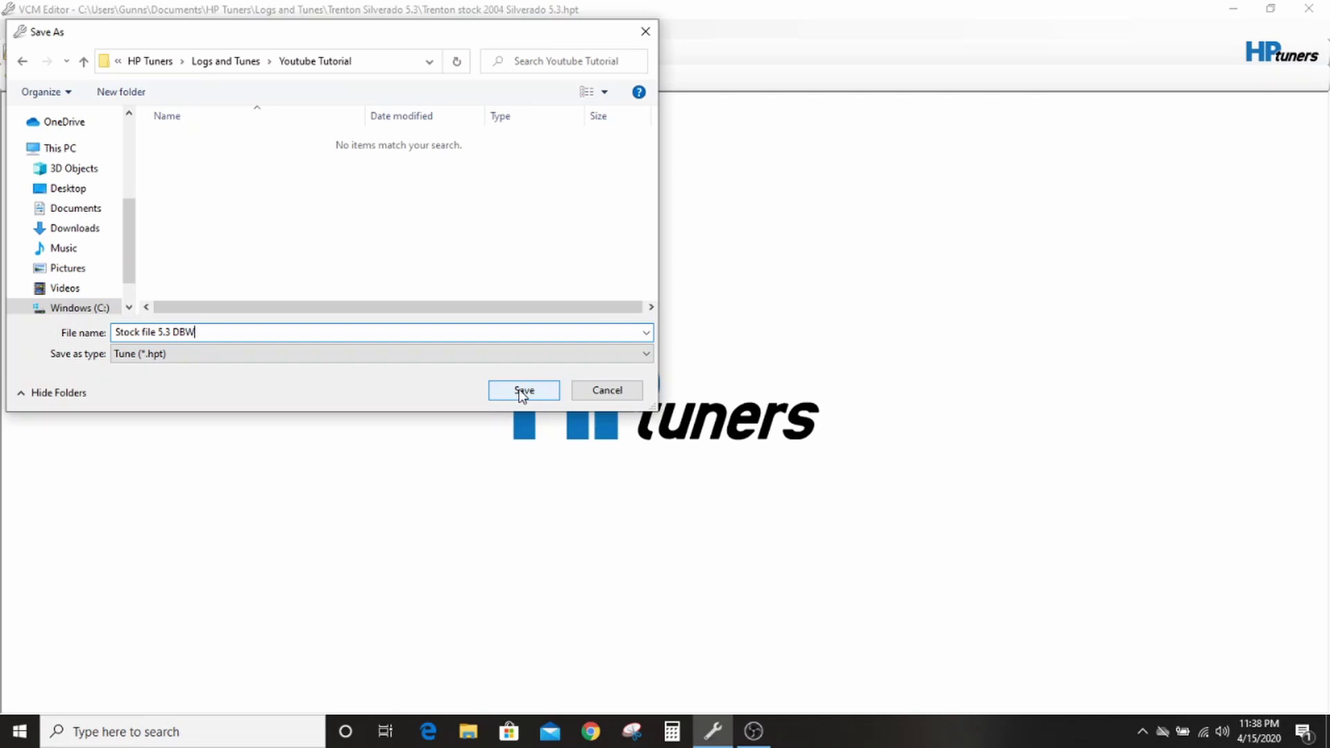
text(2004)
click(536, 392)
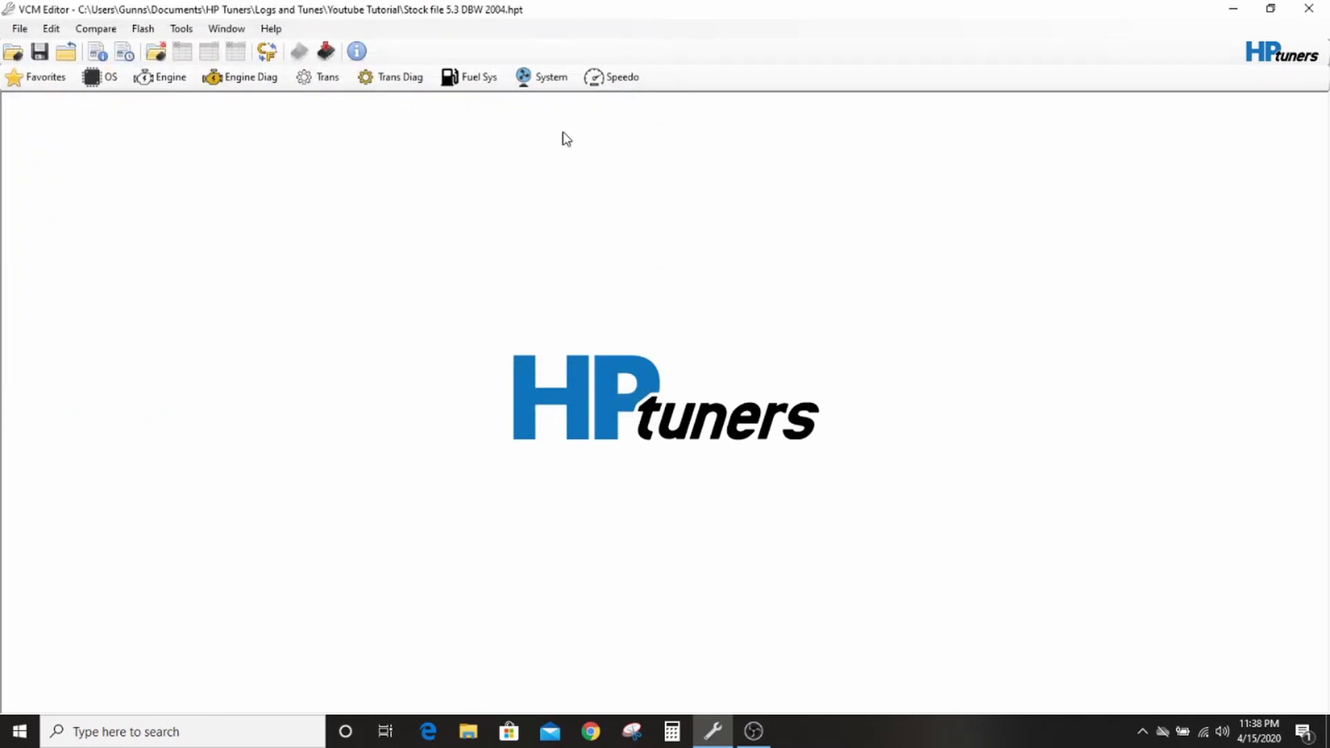
- Set VATS Control to None in the System settings
click(550, 82)
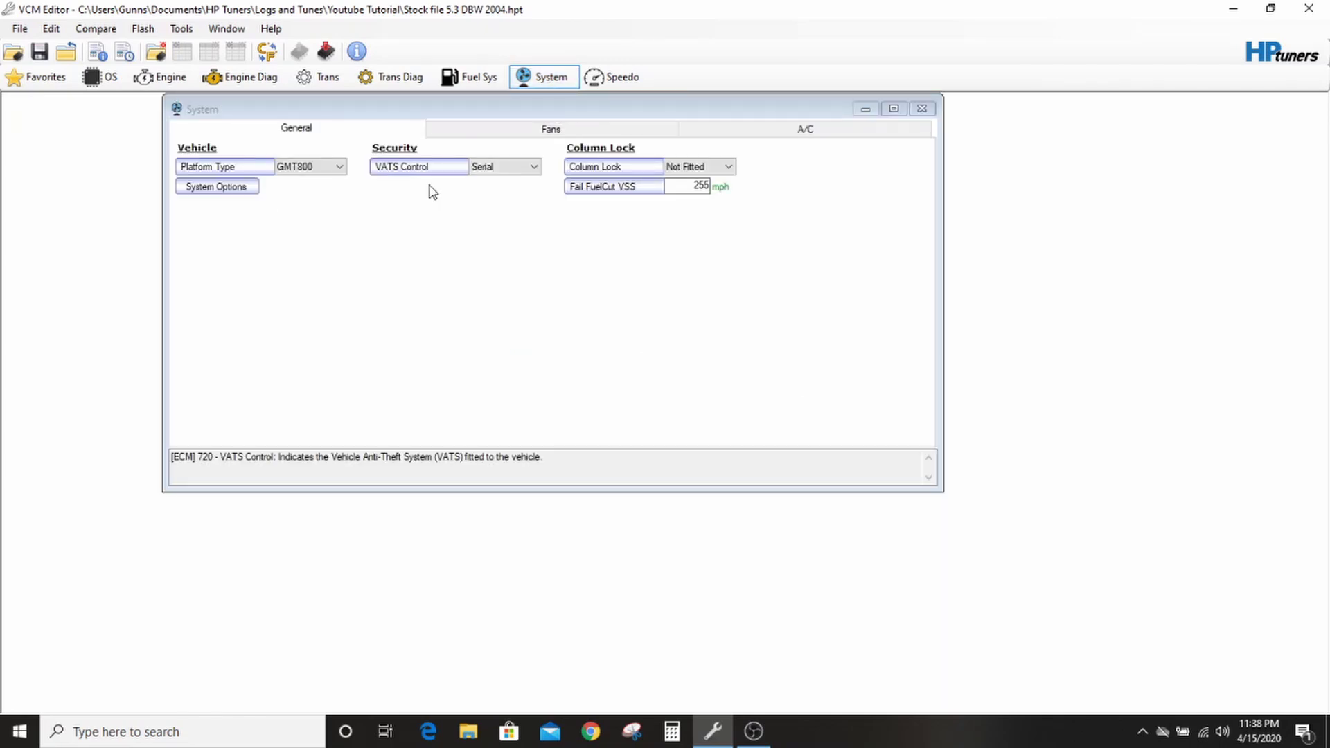
click(521, 169)
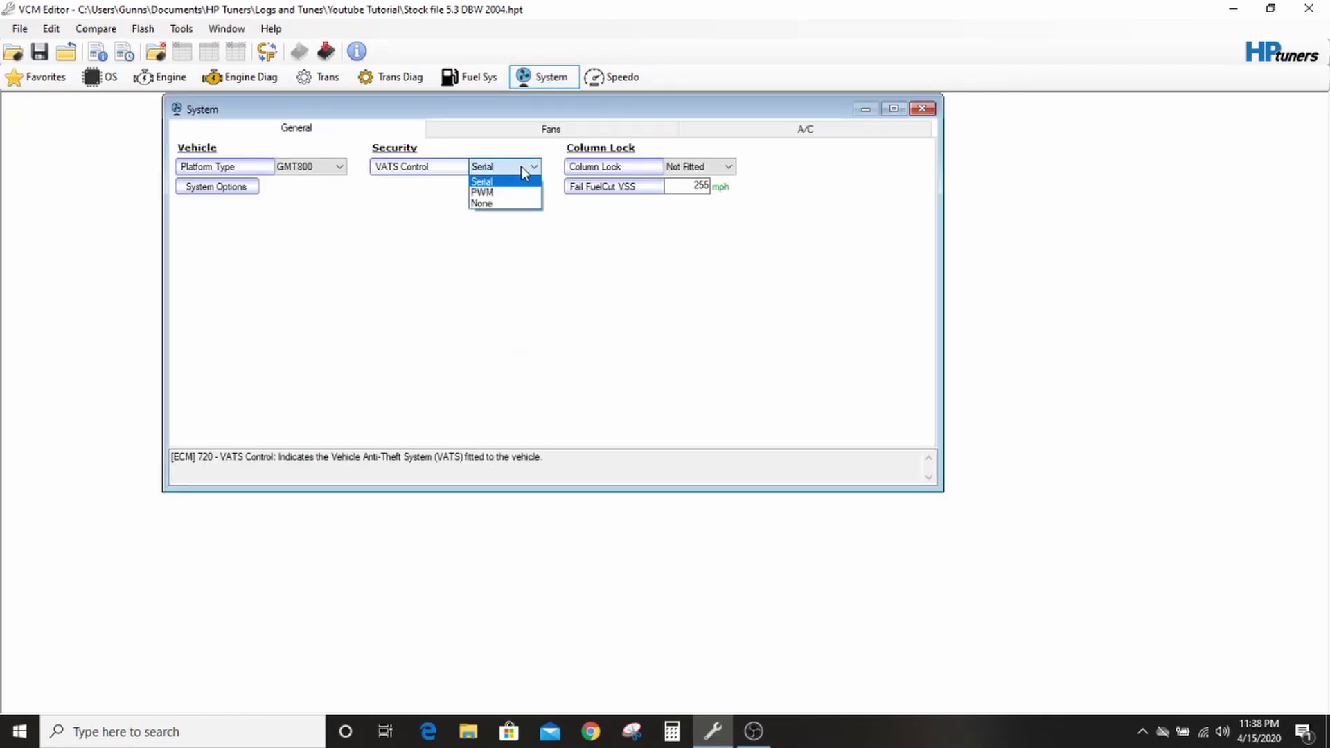
click(516, 204)
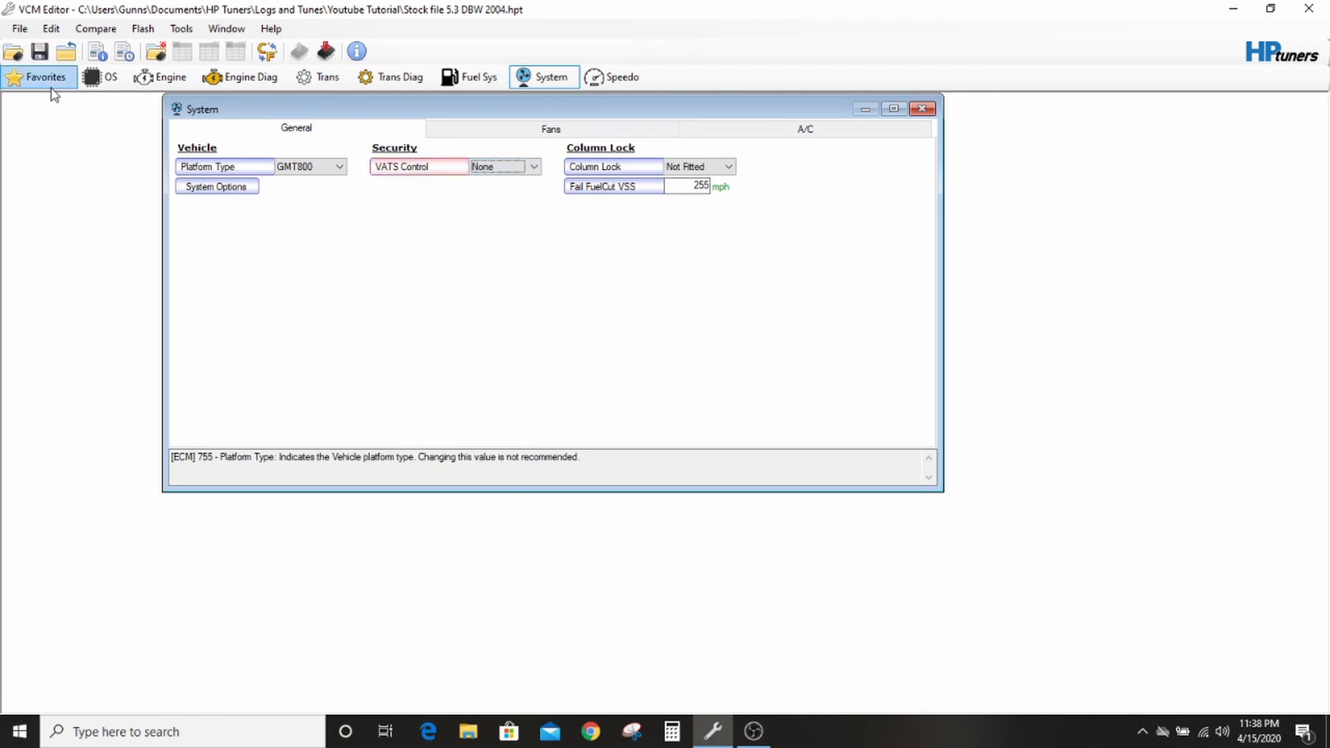
- Save the tune as a new file named 'Vats Deleted'
click(25, 31)
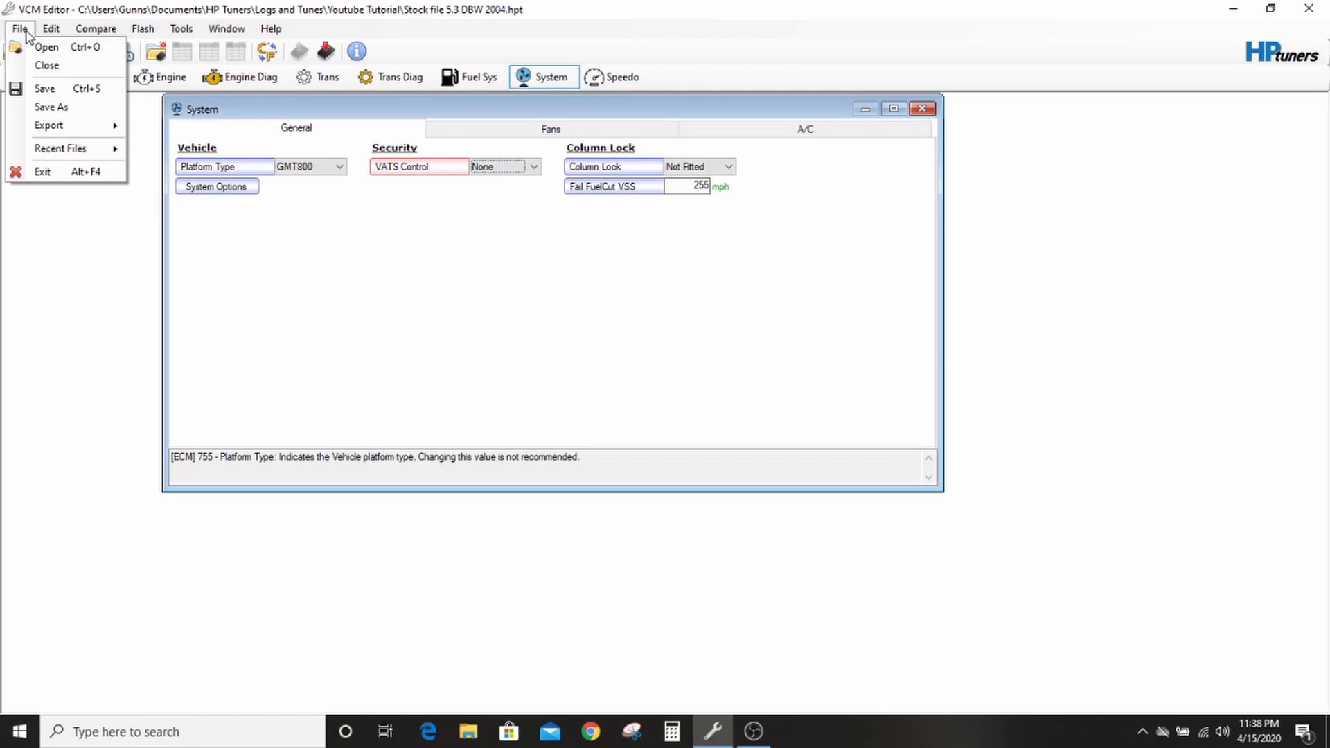
click(52, 107)
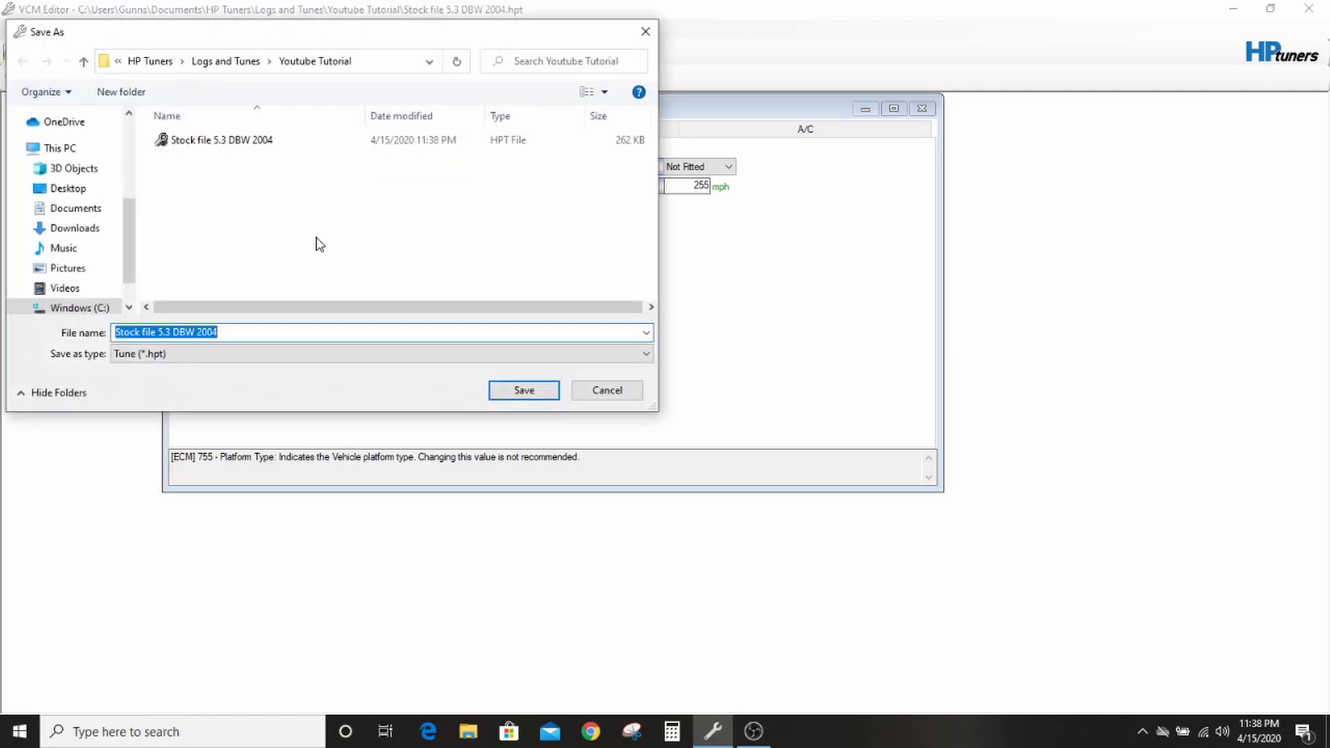
text(Vats D)
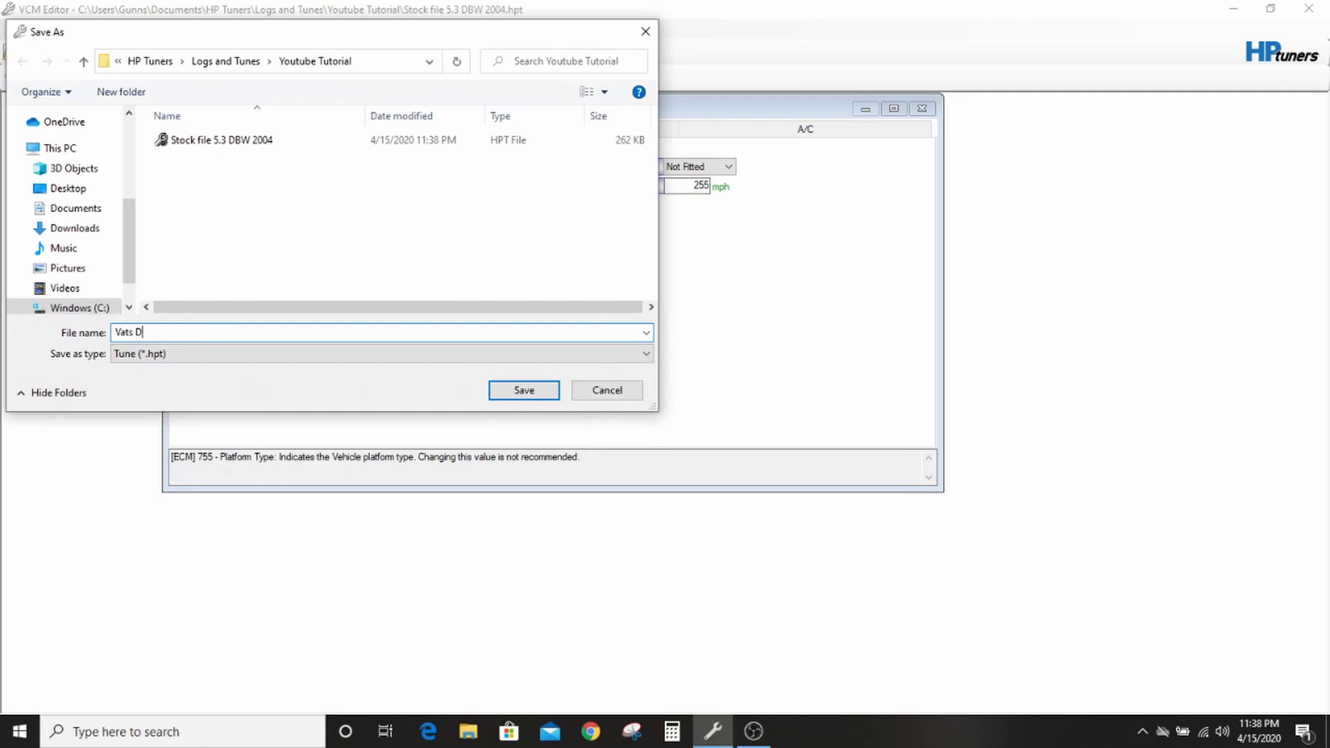
text(eleted)
click(532, 389)
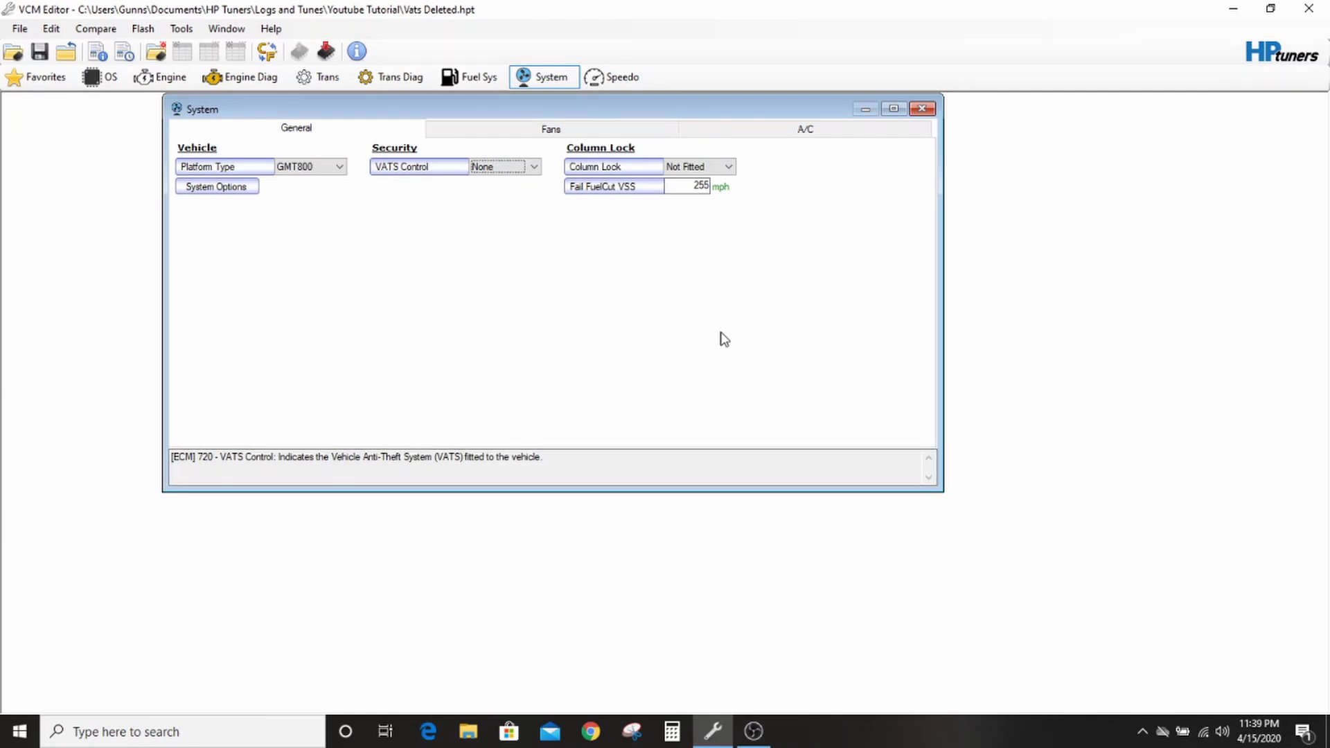
- Close the System window, then in Chrome close the YouTube Studio, Dash Bezels and Gmail tabs and go to hptuners.com
click(921, 109)
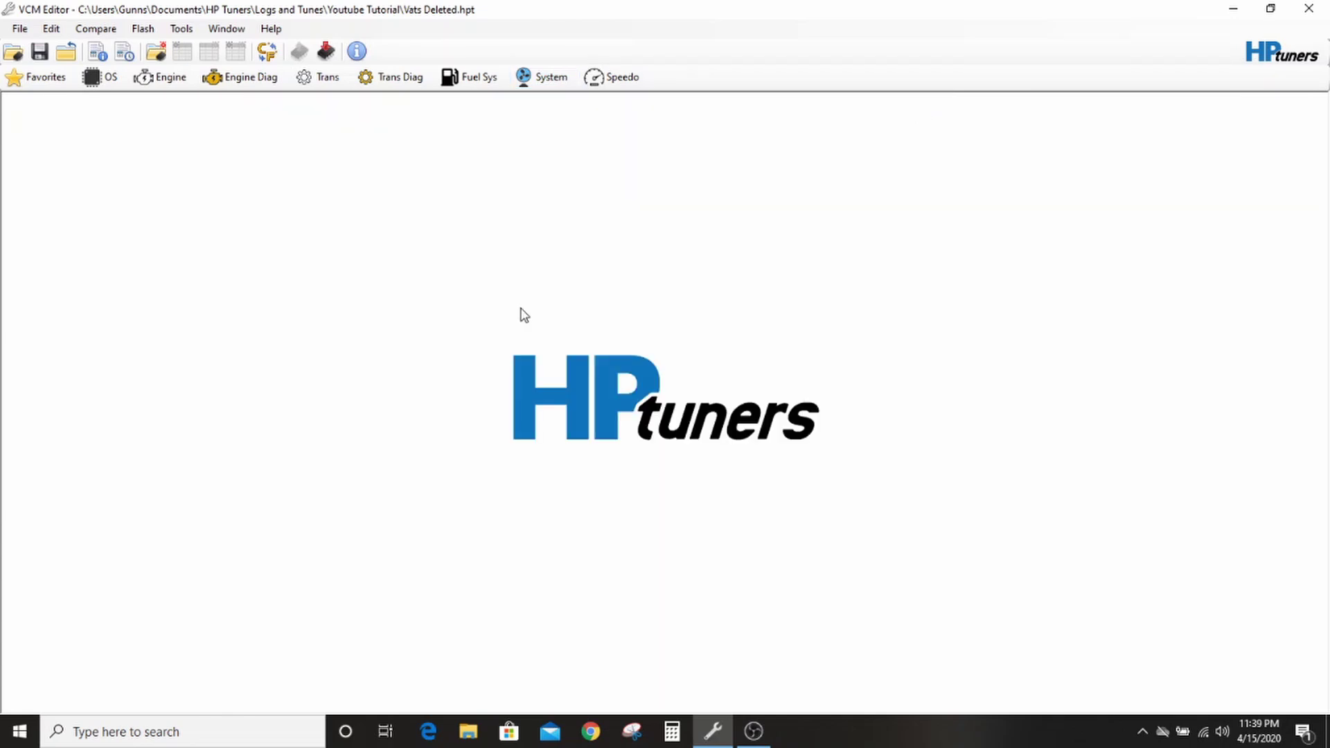
click(602, 733)
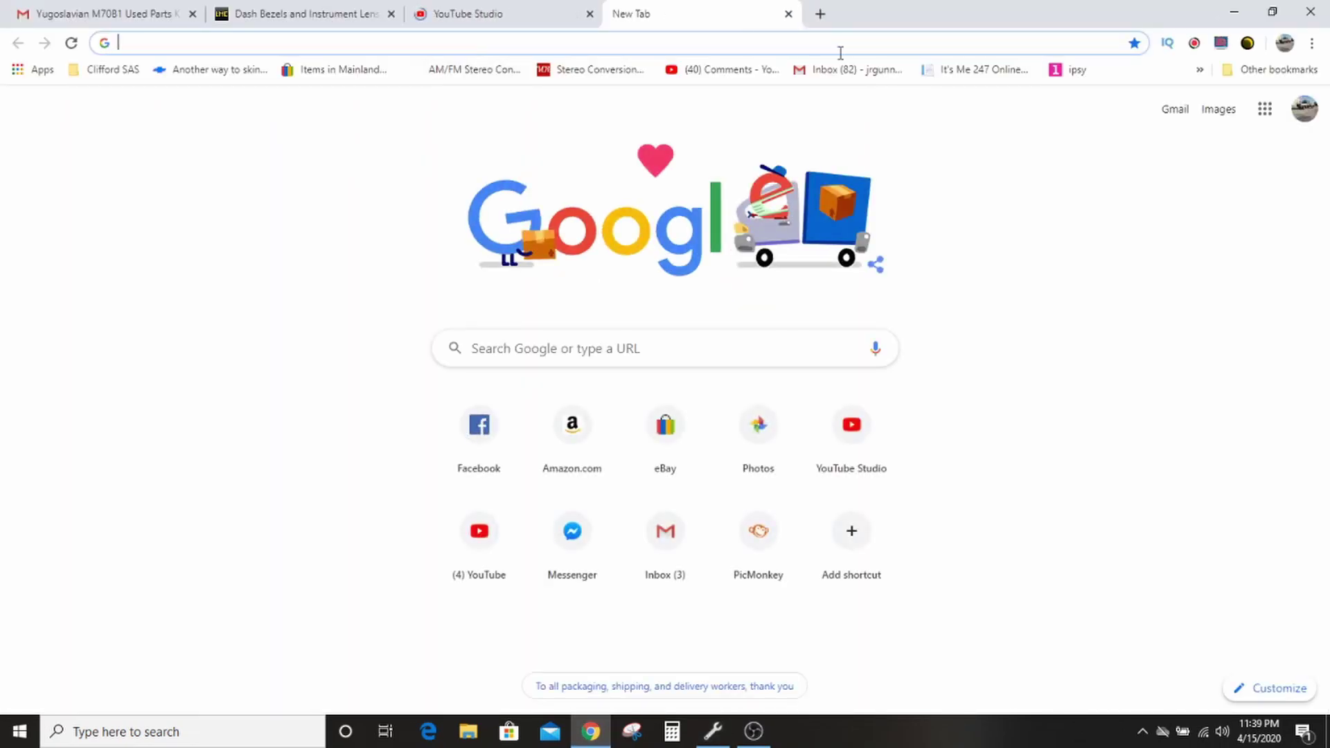
click(590, 14)
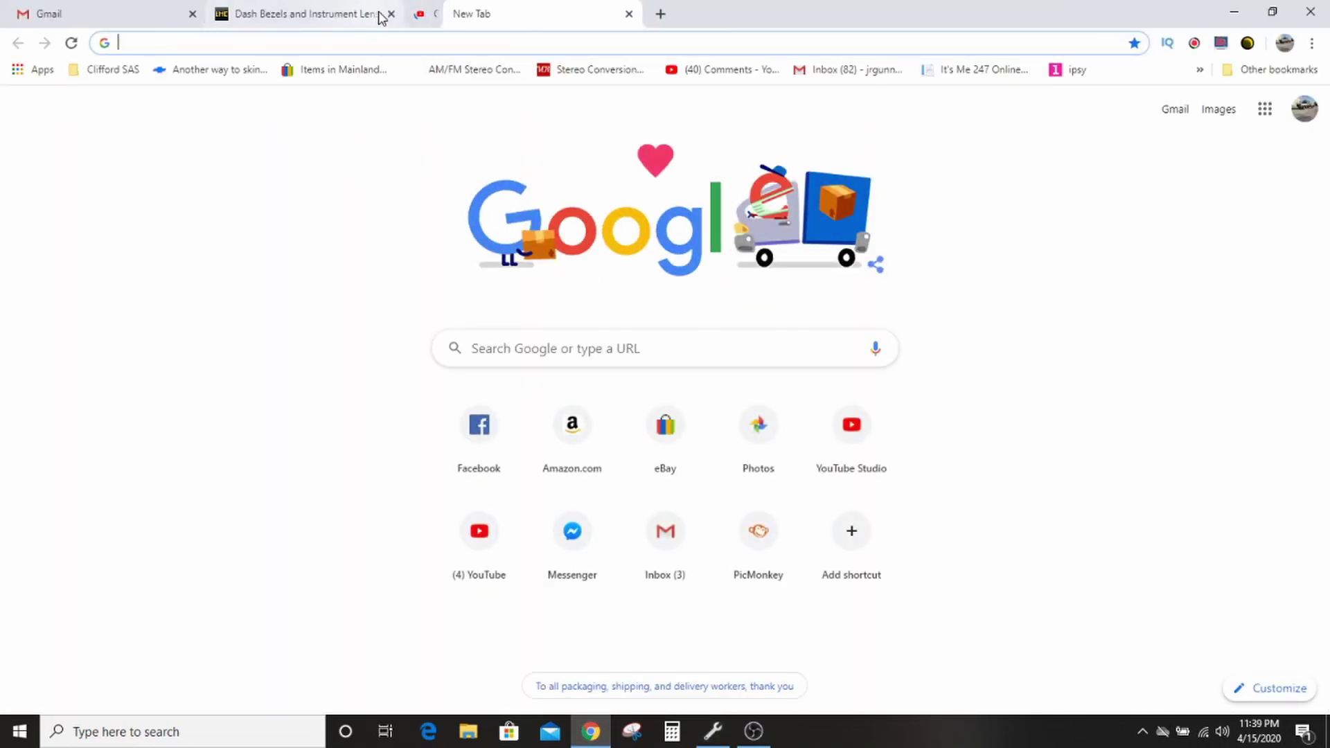
click(390, 14)
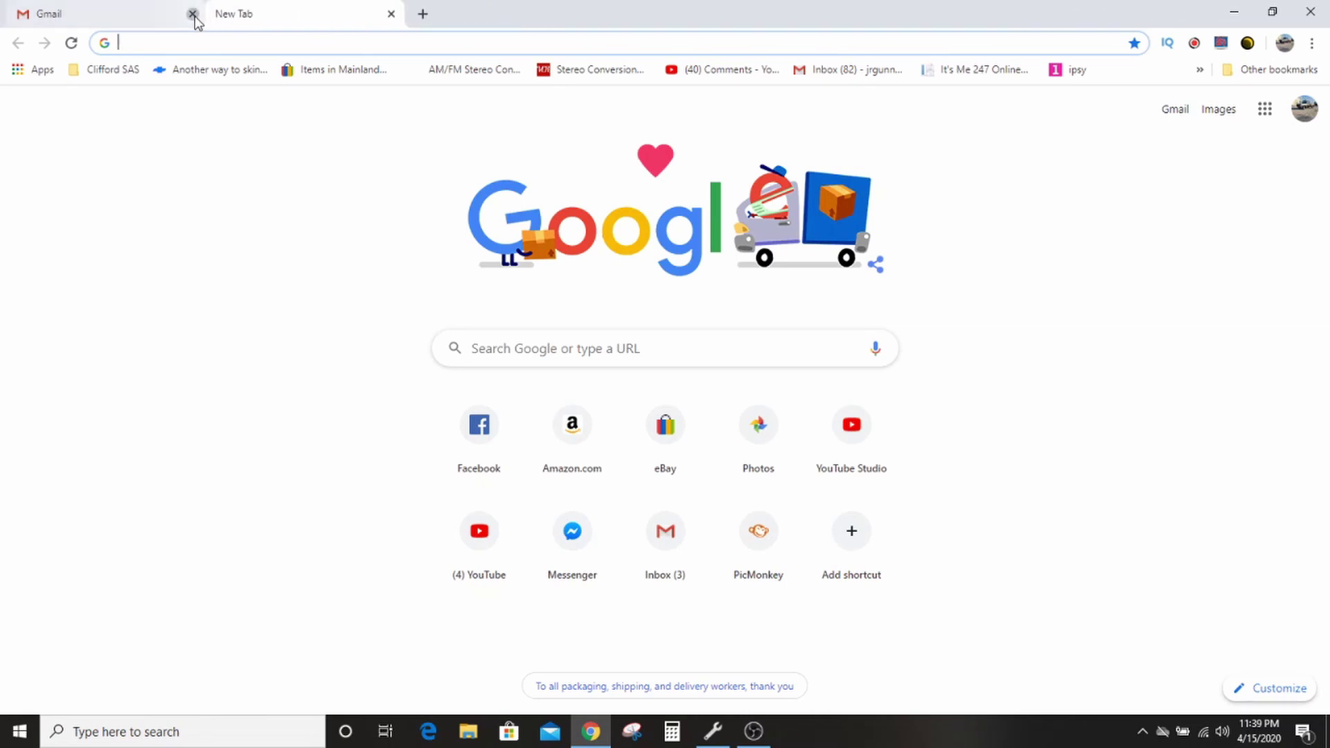
click(192, 13)
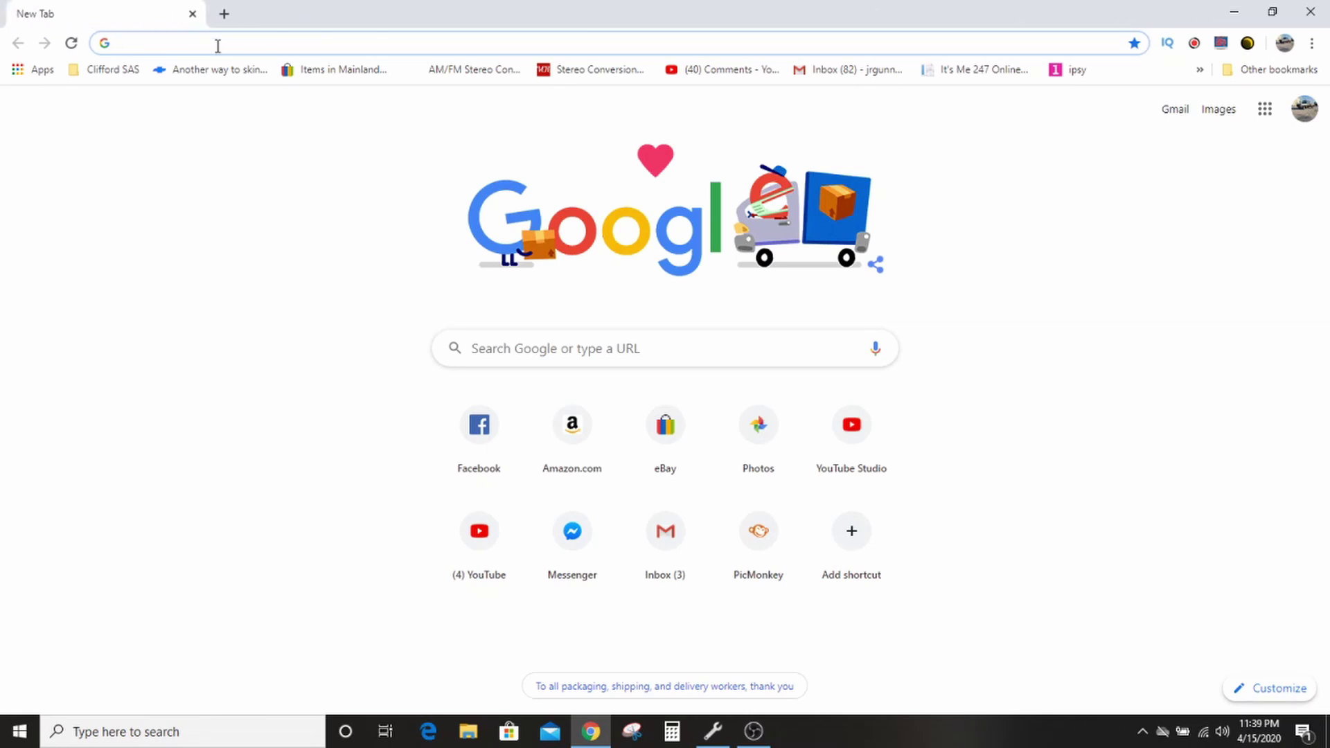
text(hptuners.com)
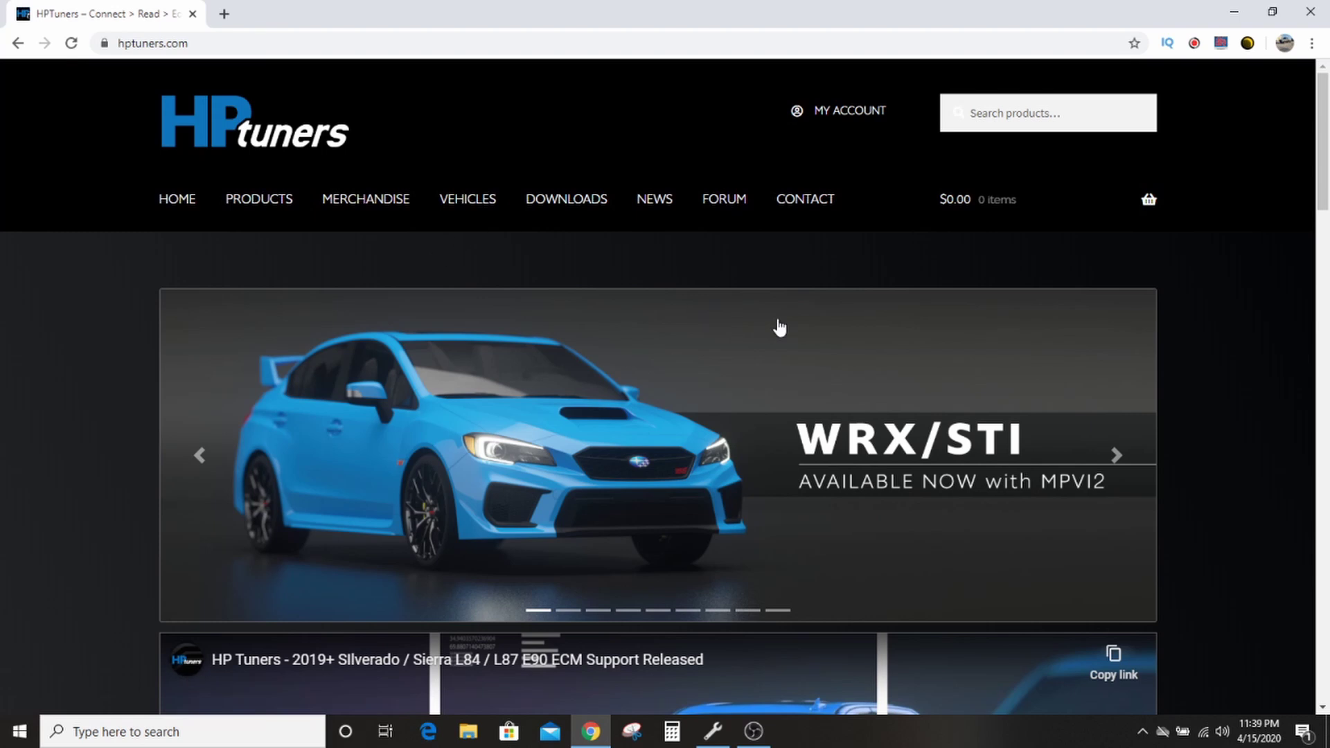
- Log in to the HP Tuners account with Remember me ticked, then open the Tune Repository
click(843, 113)
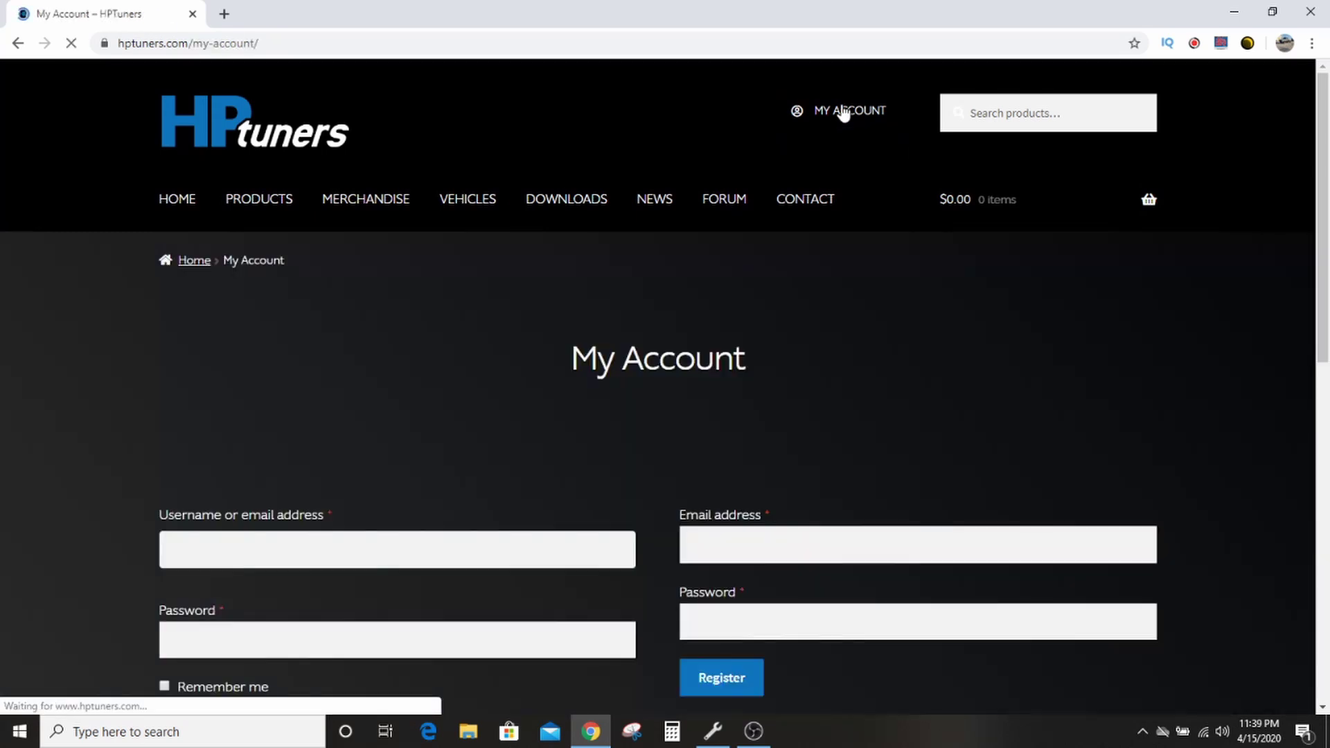
scroll(359, 416, down, 3)
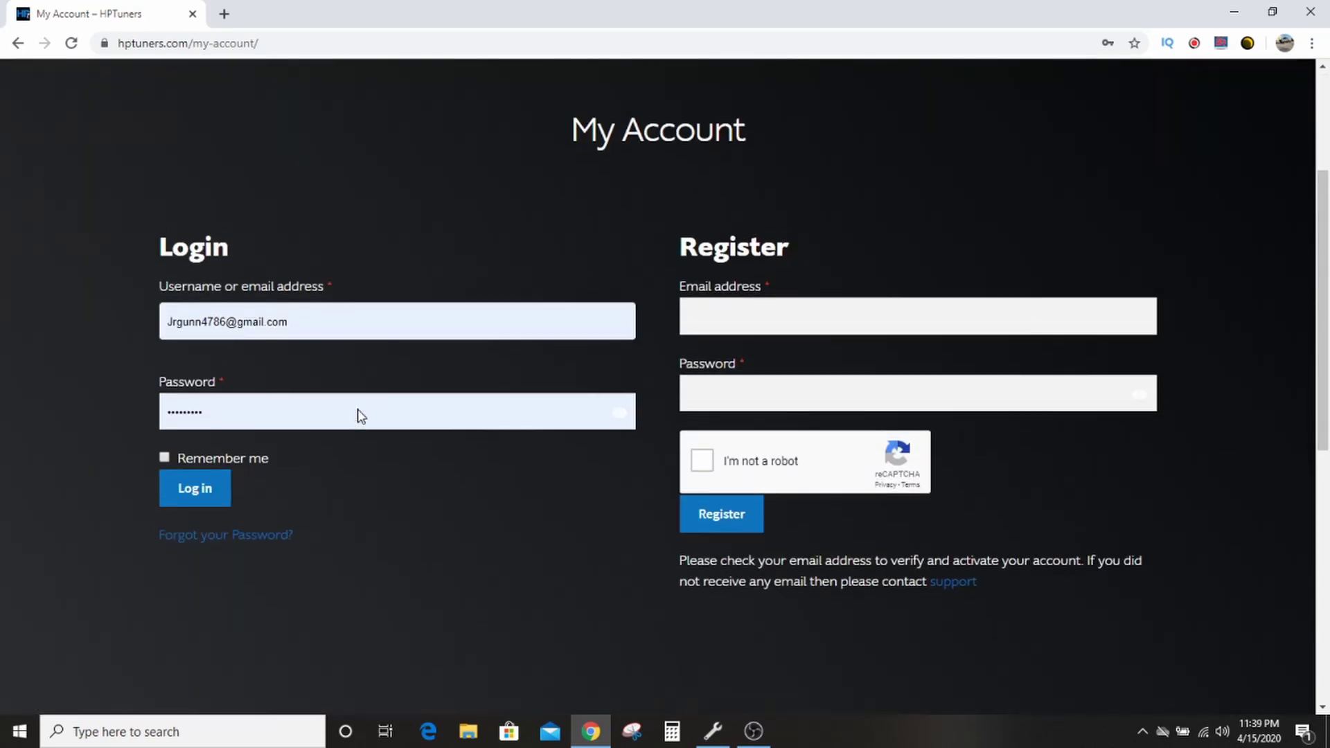
click(165, 449)
click(187, 482)
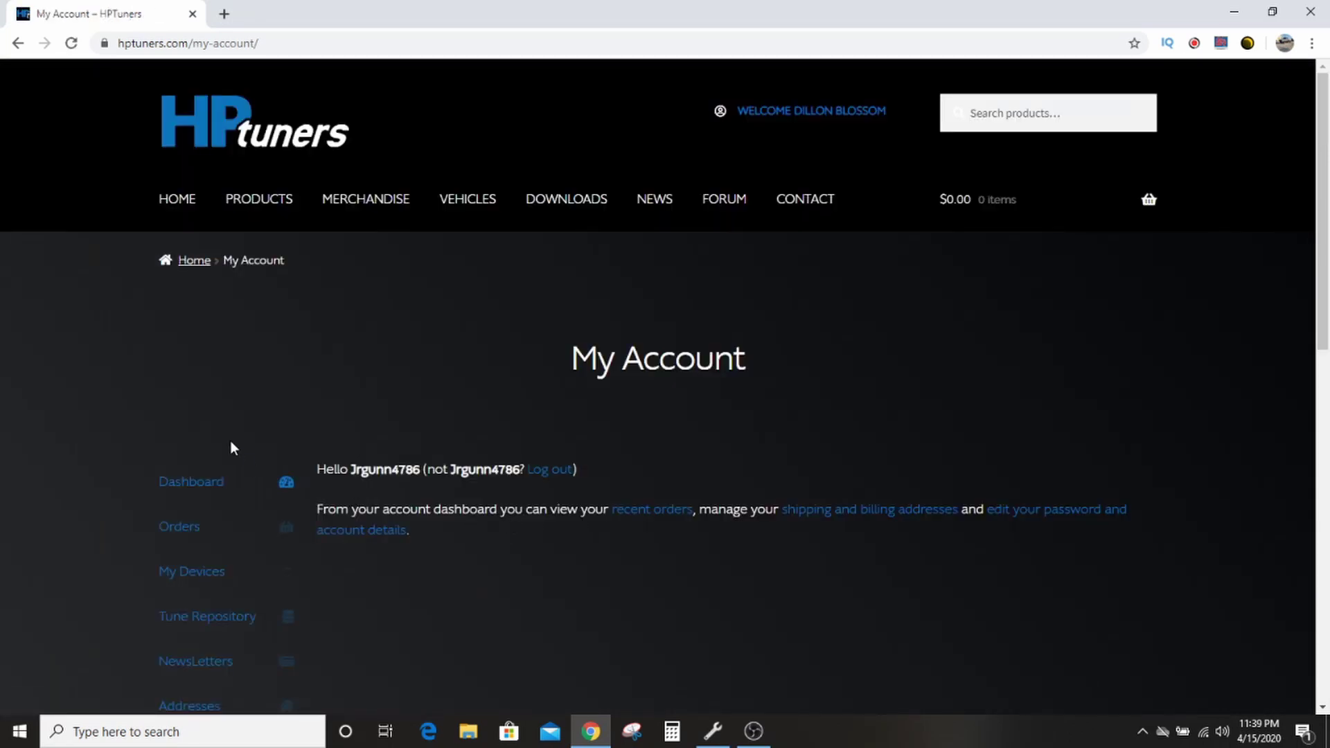
scroll(100, 436, down, 3)
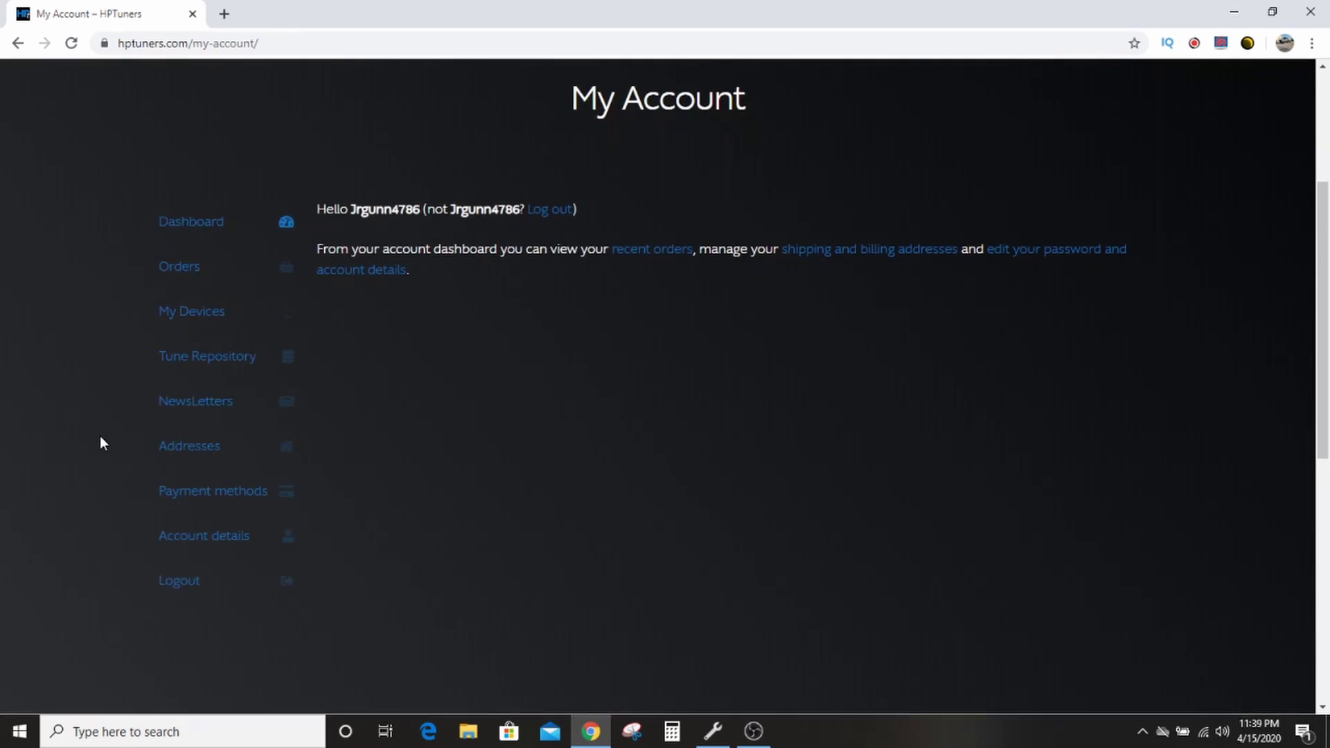
click(224, 359)
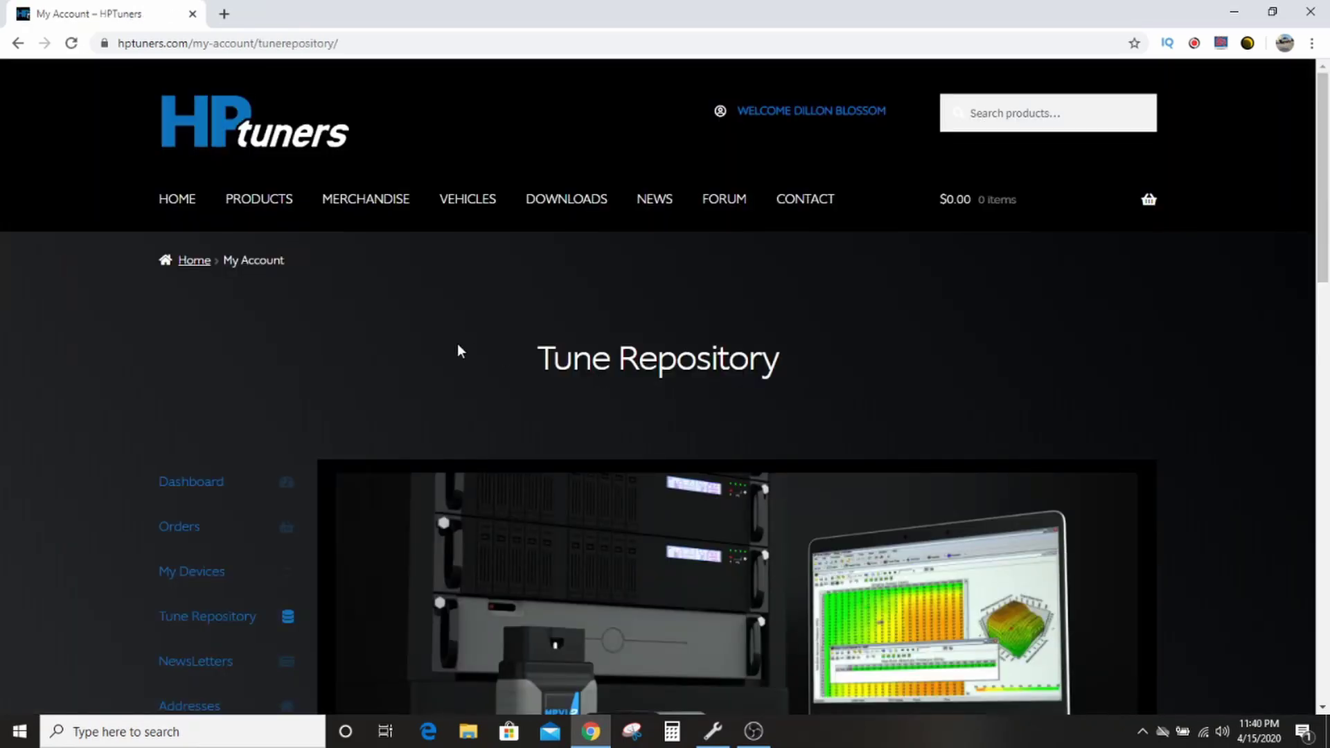
- Search the repository with Year 2004, Make Chevrolet, Model Silverado and Engine 5.3 V8
scroll(457, 346, down, 12)
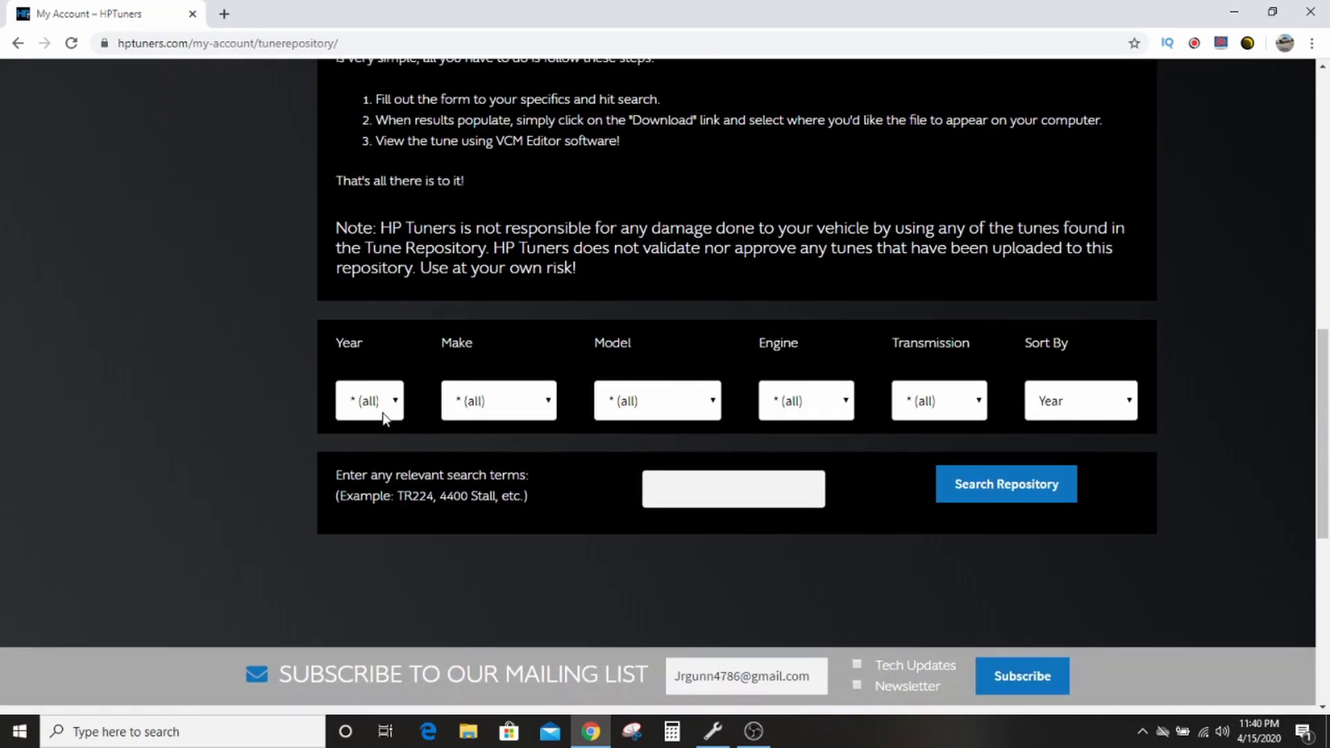
click(381, 409)
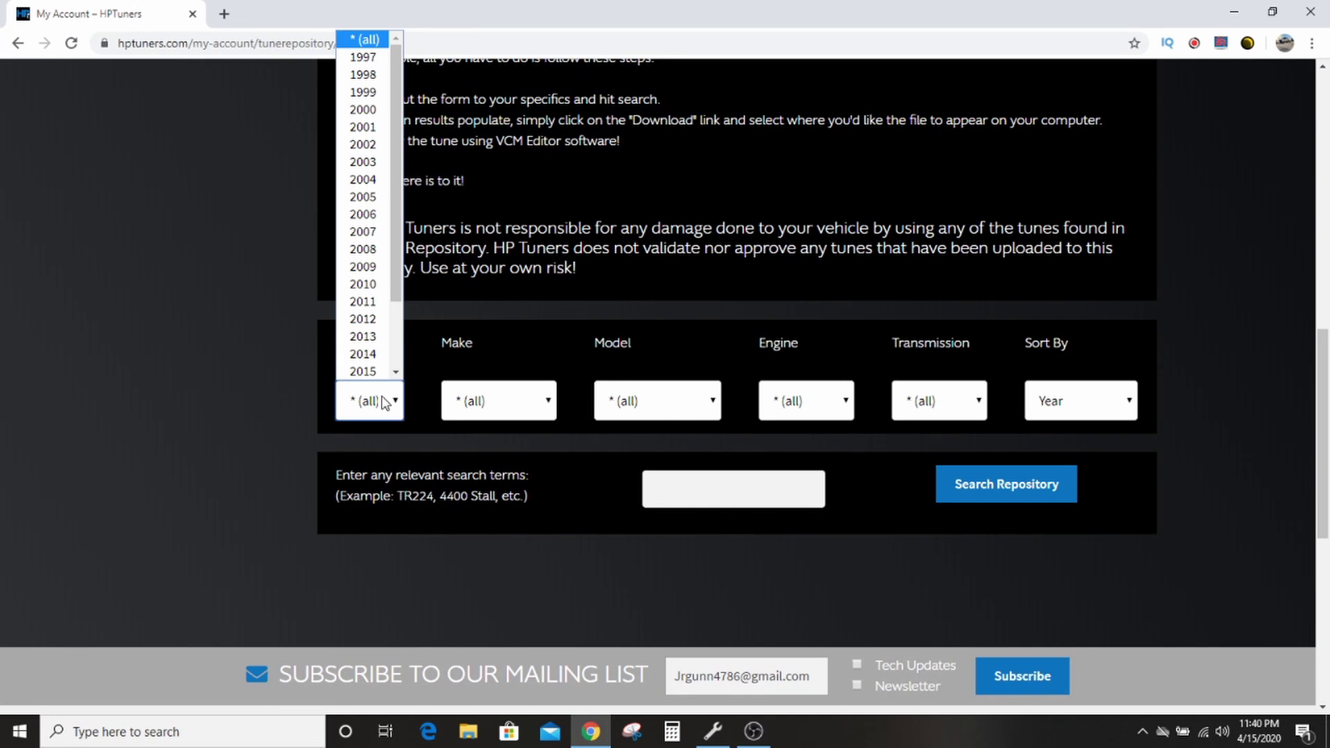
click(345, 175)
click(510, 405)
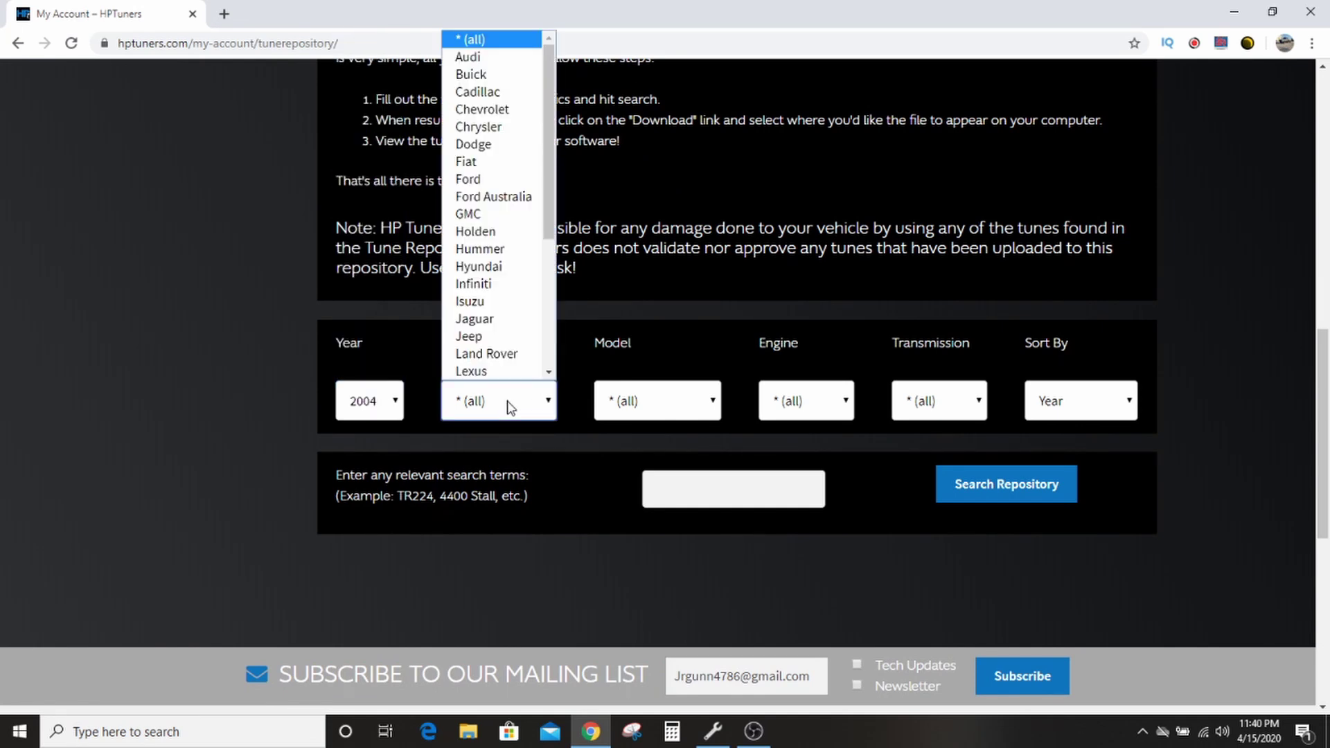
click(489, 108)
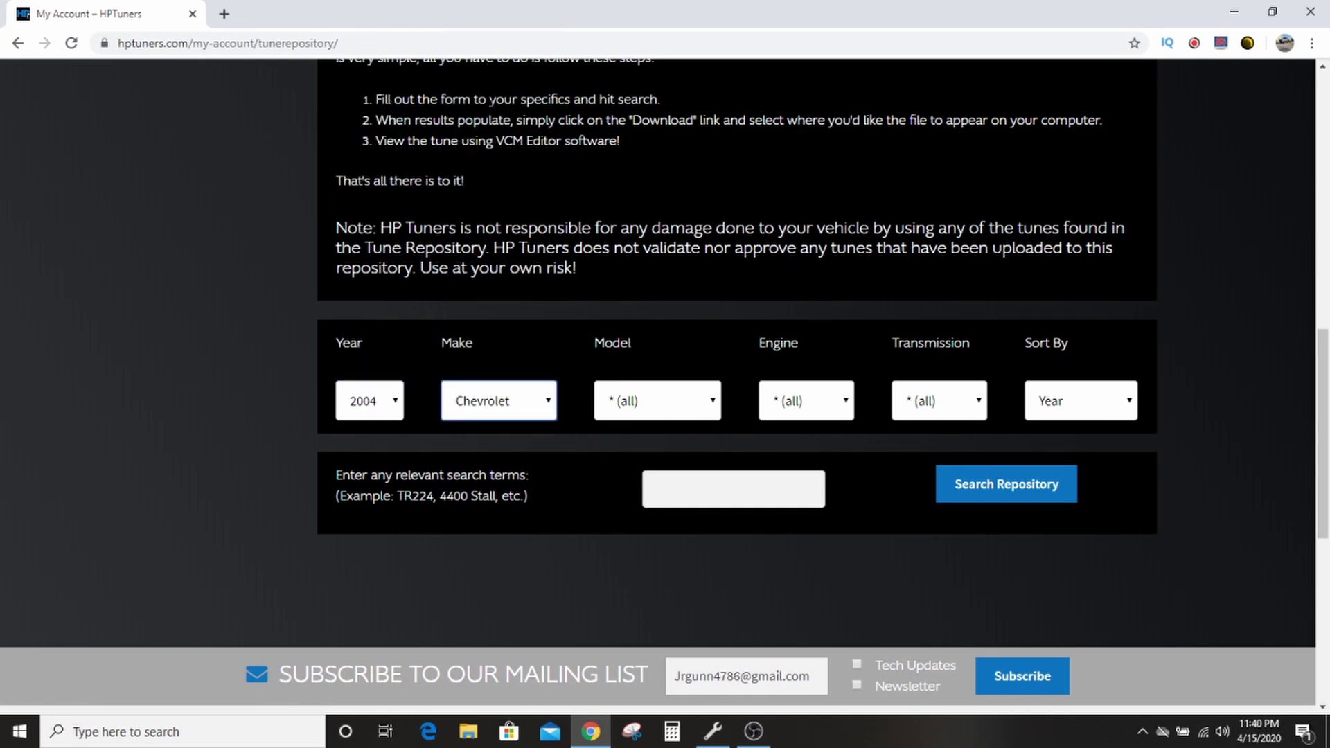
click(664, 406)
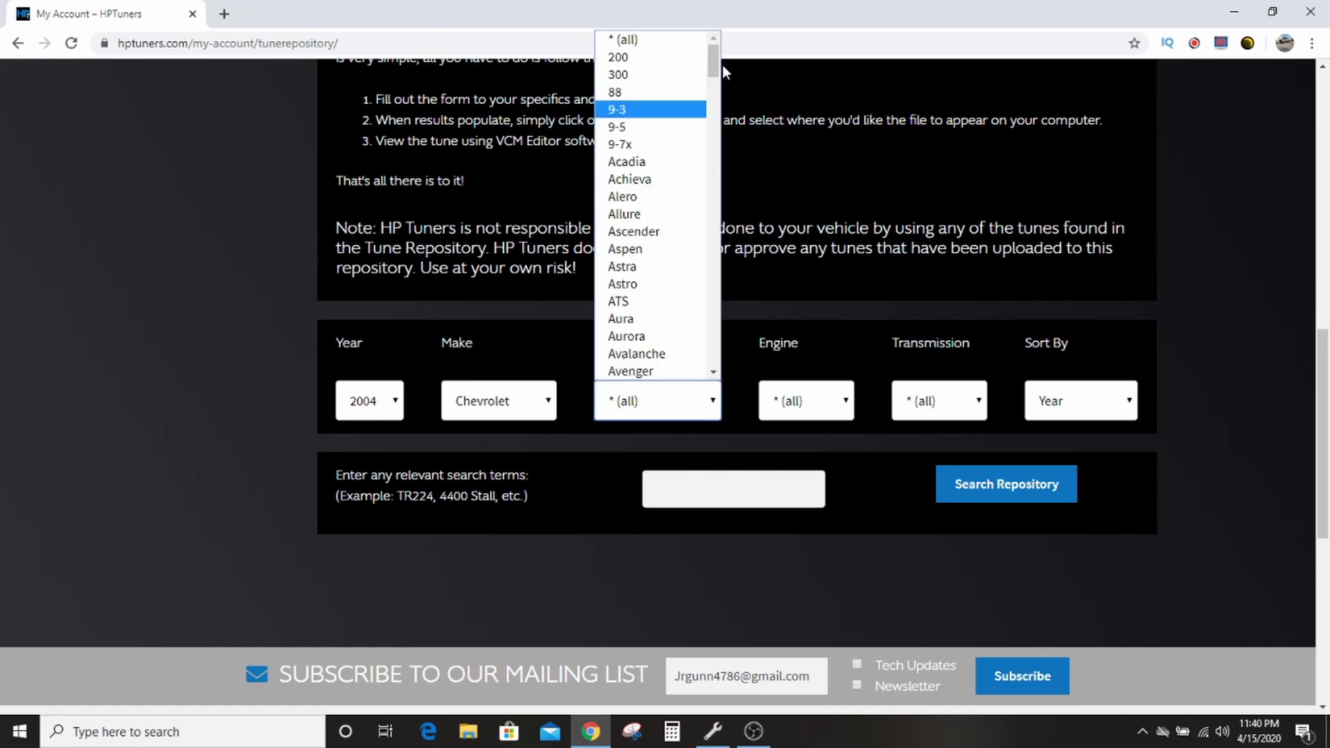
drag(714, 62, 722, 289)
click(658, 270)
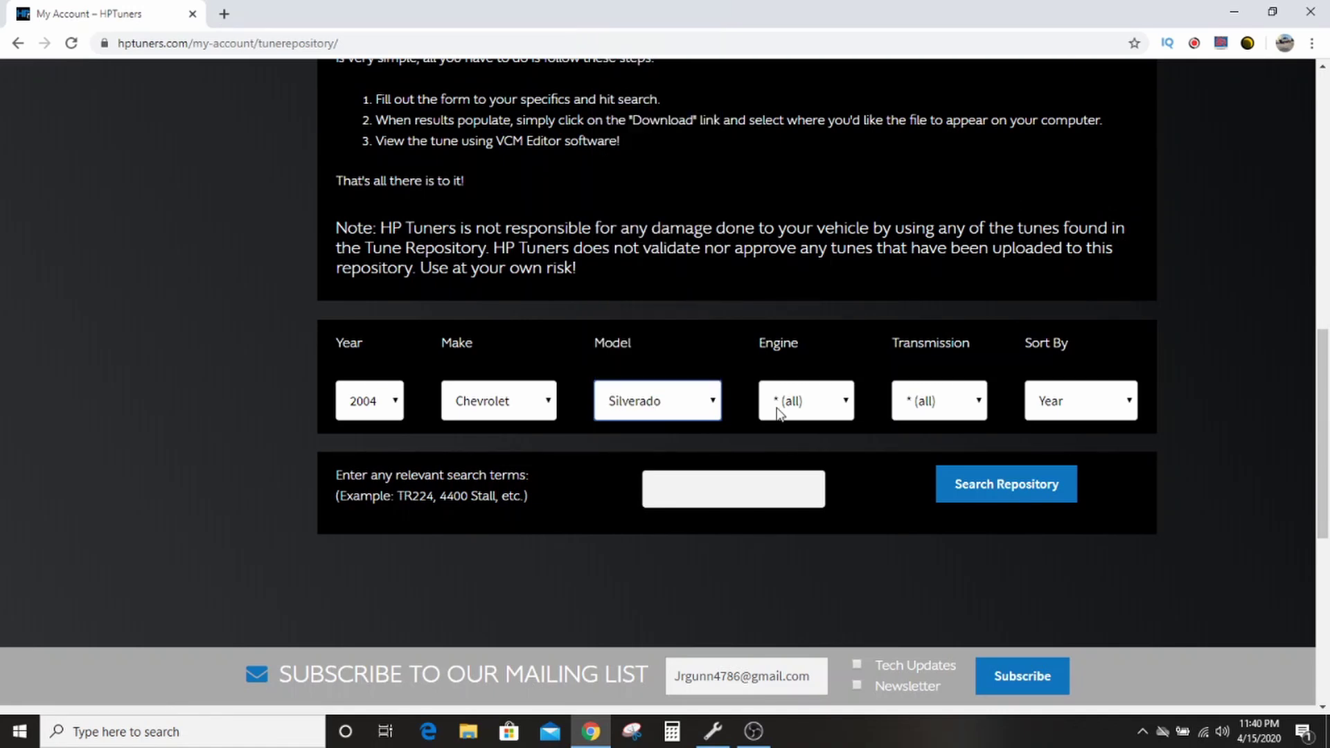
click(807, 405)
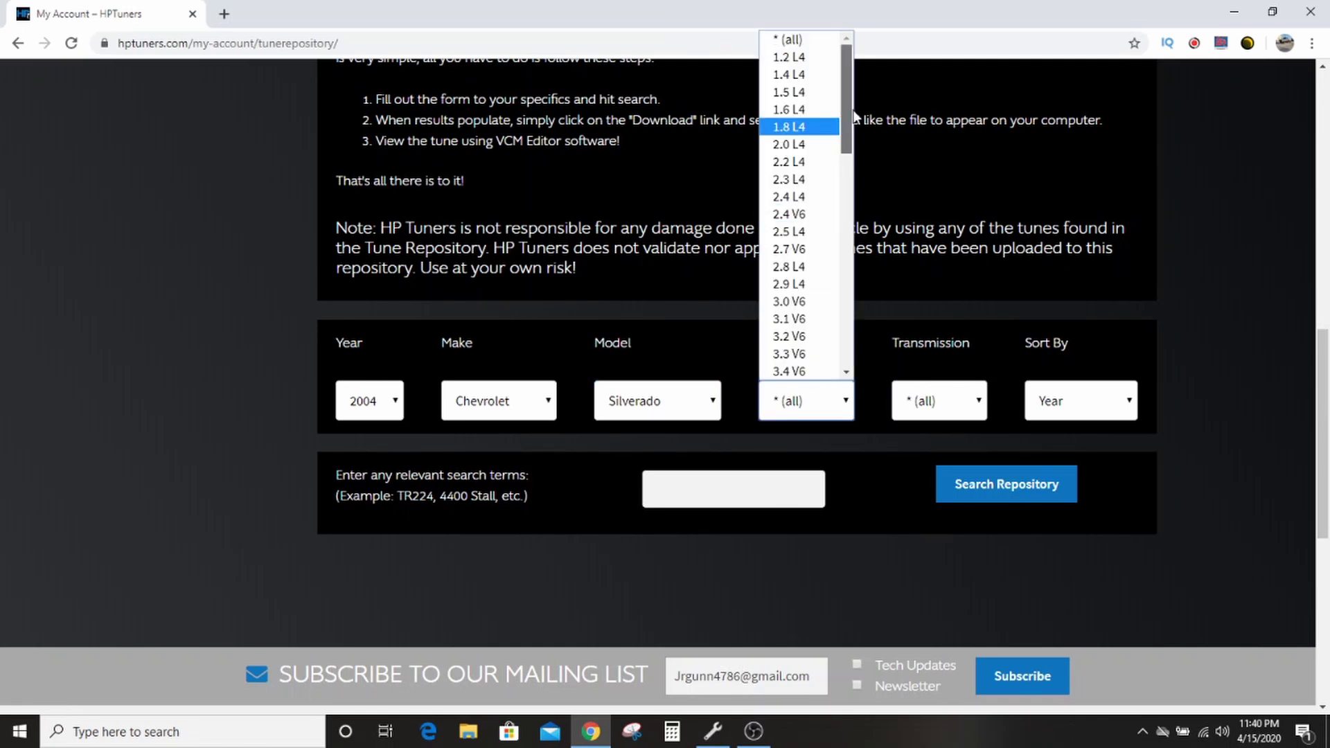
drag(847, 117, 854, 261)
click(807, 239)
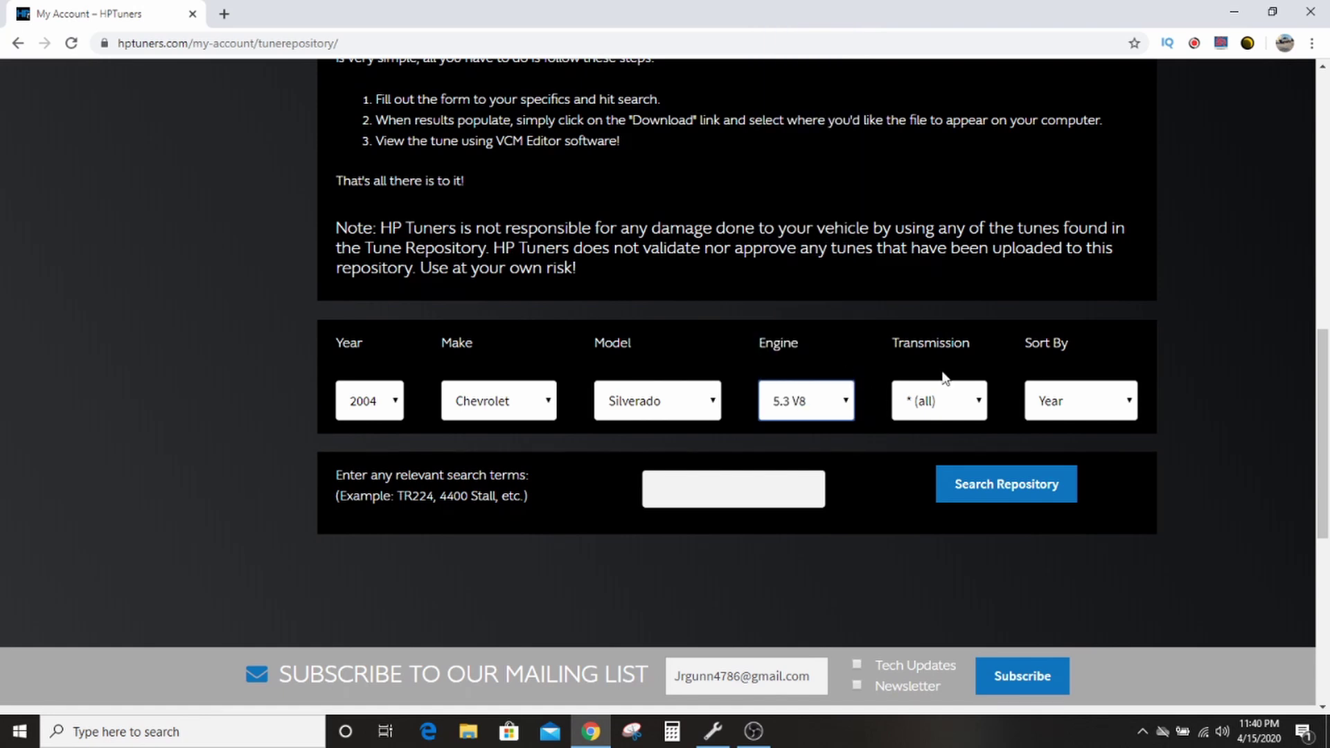
click(993, 489)
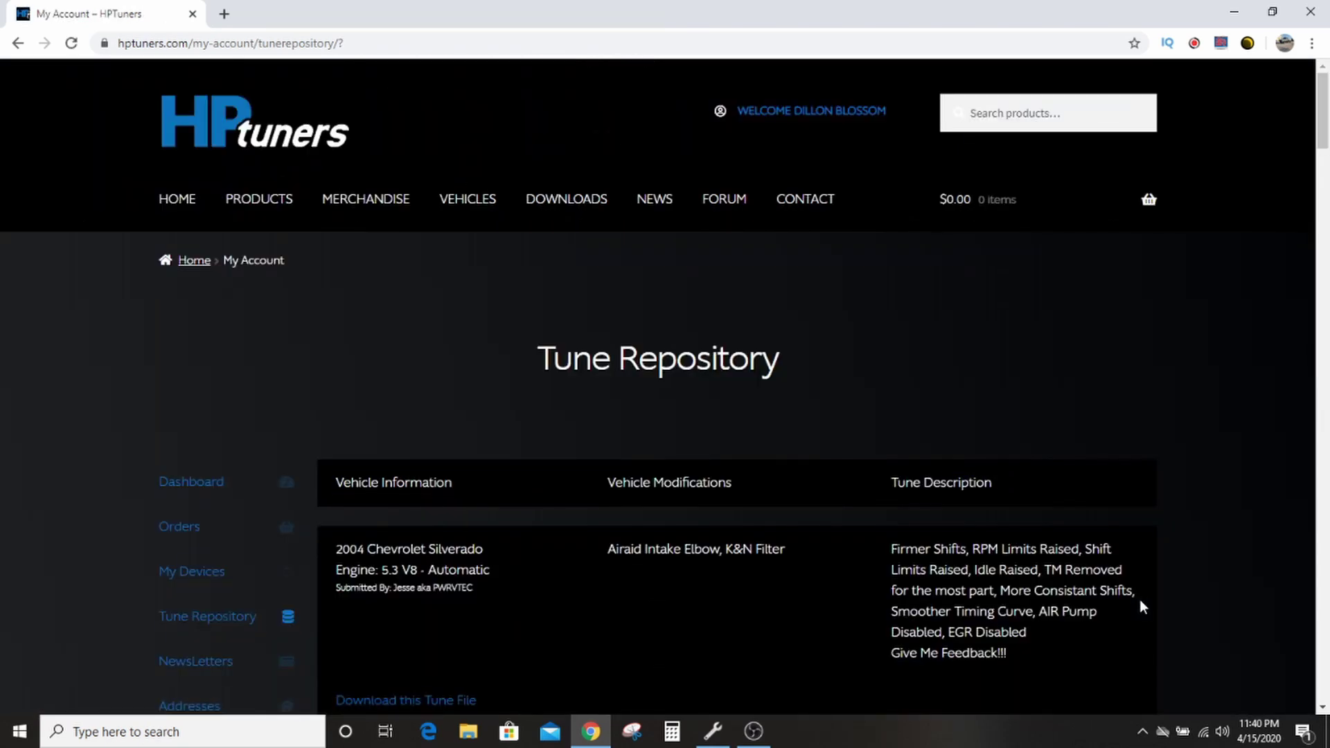
- Download the 226/229 cammed Silverado tune as 1468040767.hpt and return to VCM Editor
scroll(824, 462, down, 2)
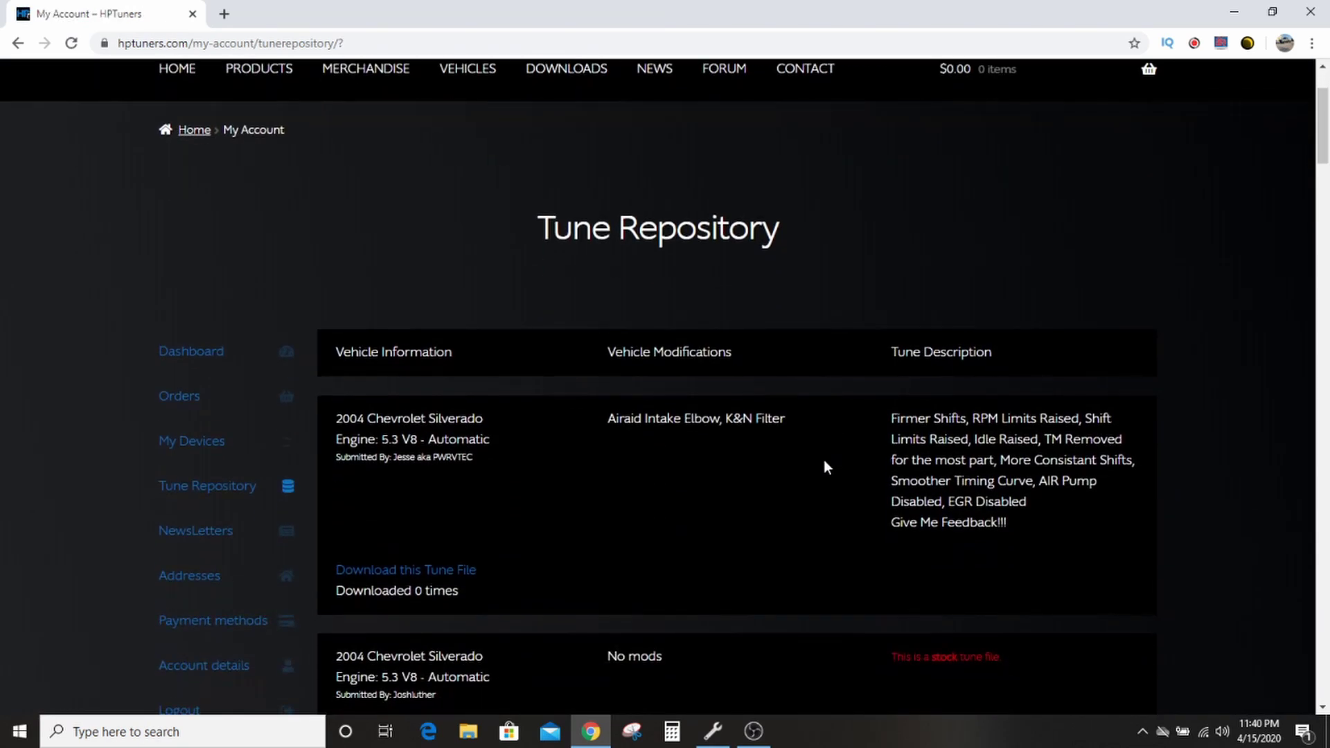
scroll(825, 462, down, 3)
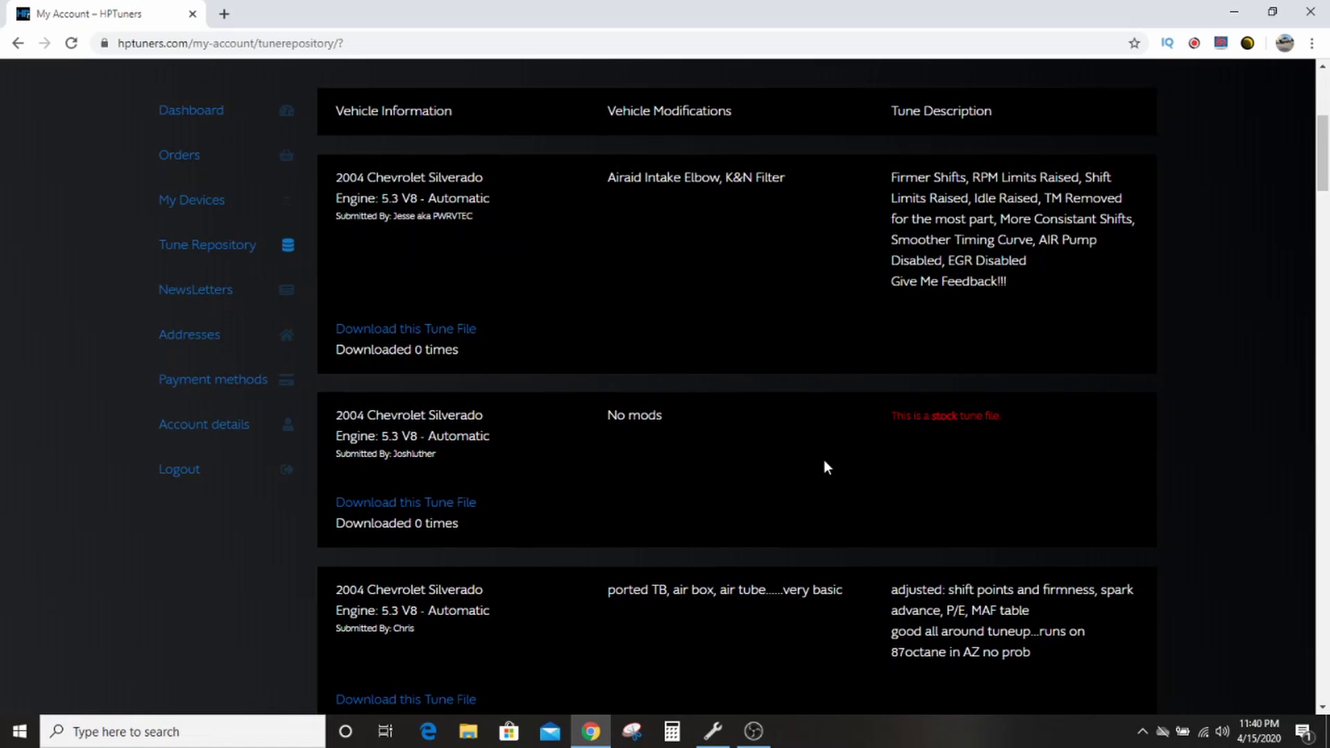
scroll(825, 460, down, 2)
scroll(824, 460, down, 4)
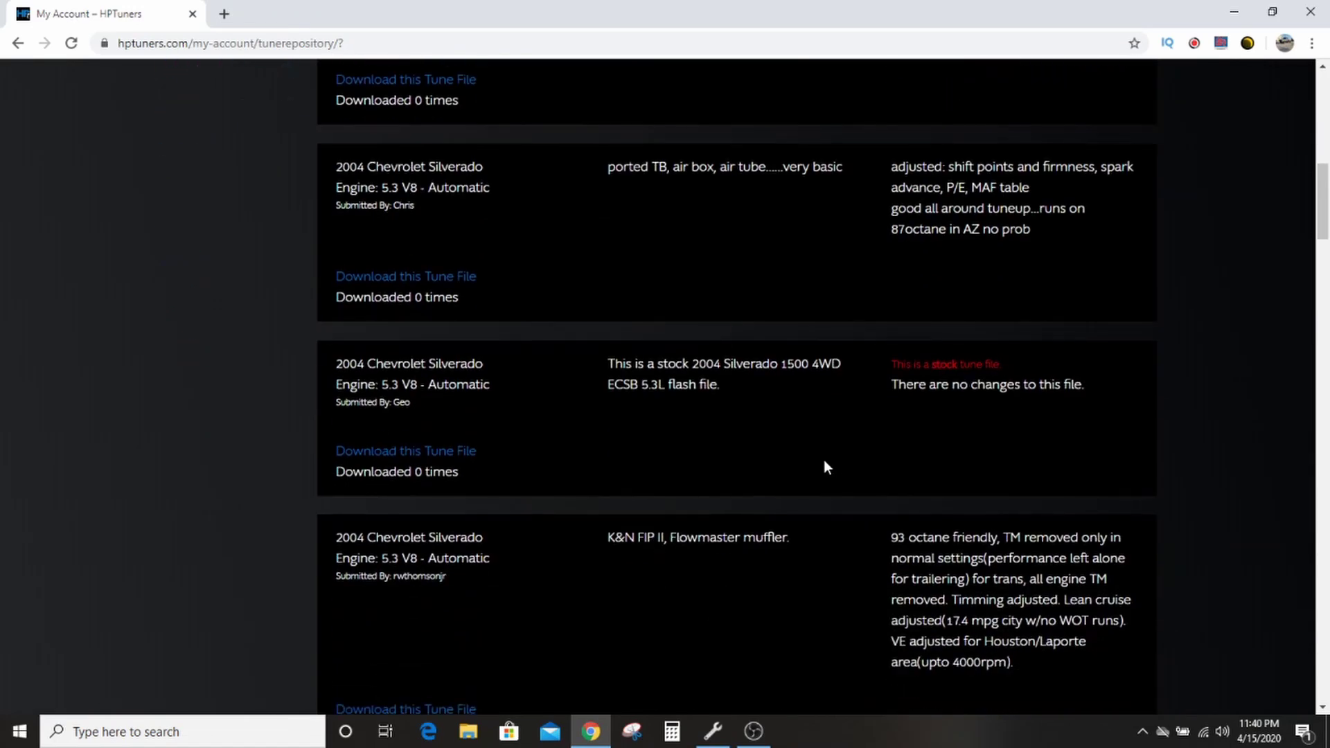
scroll(824, 460, down, 6)
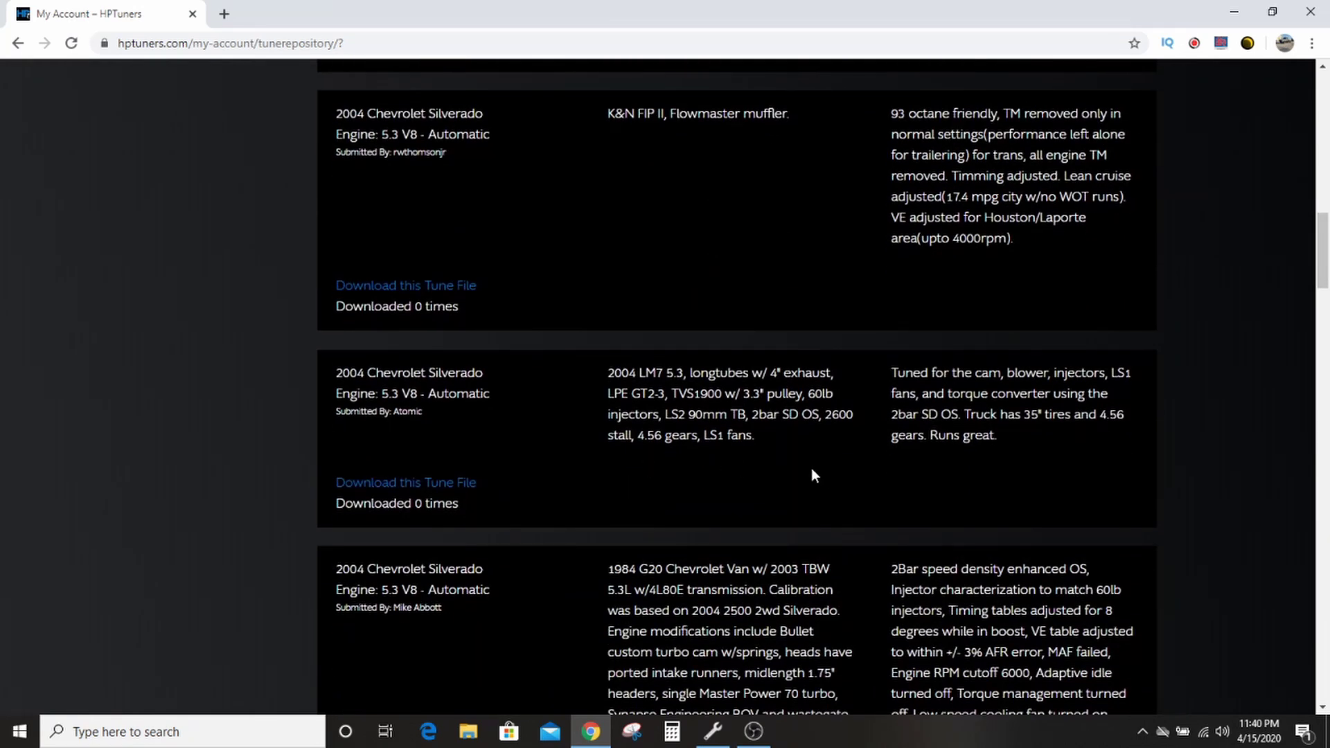
scroll(841, 462, down, 8)
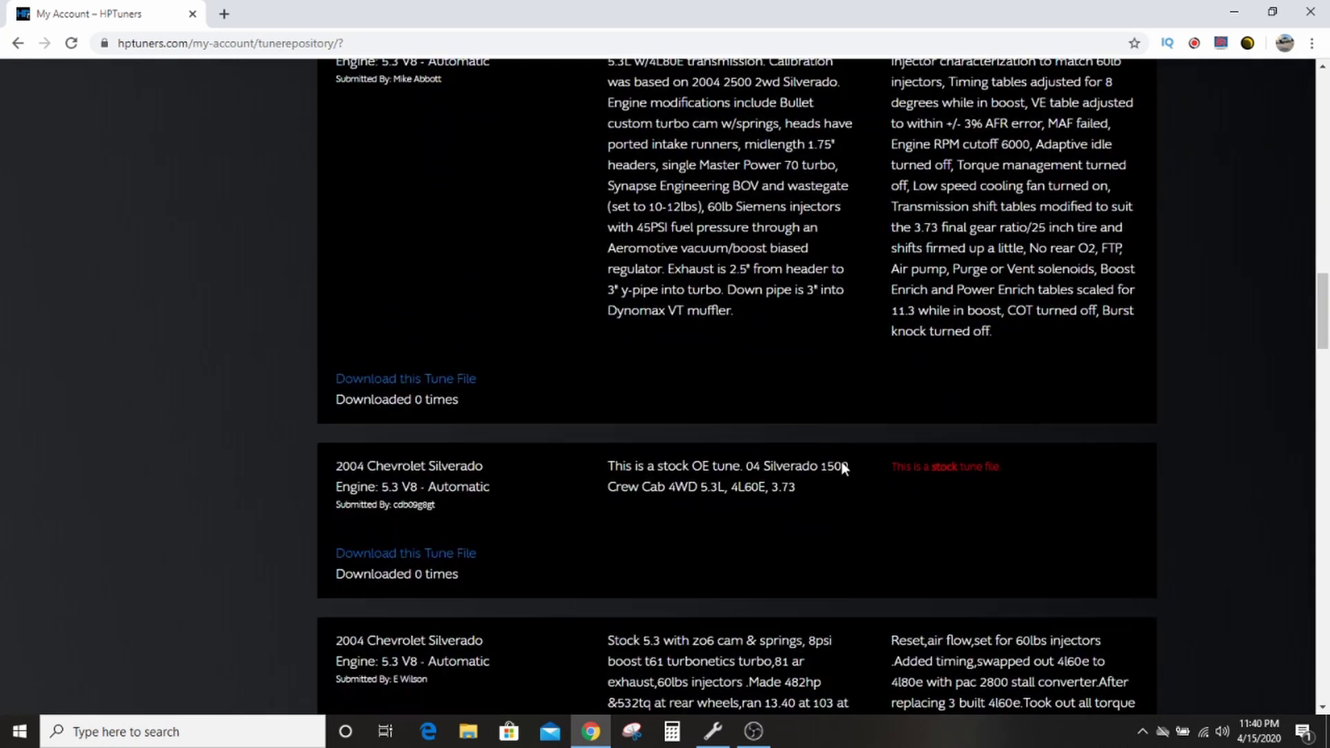
scroll(841, 462, down, 5)
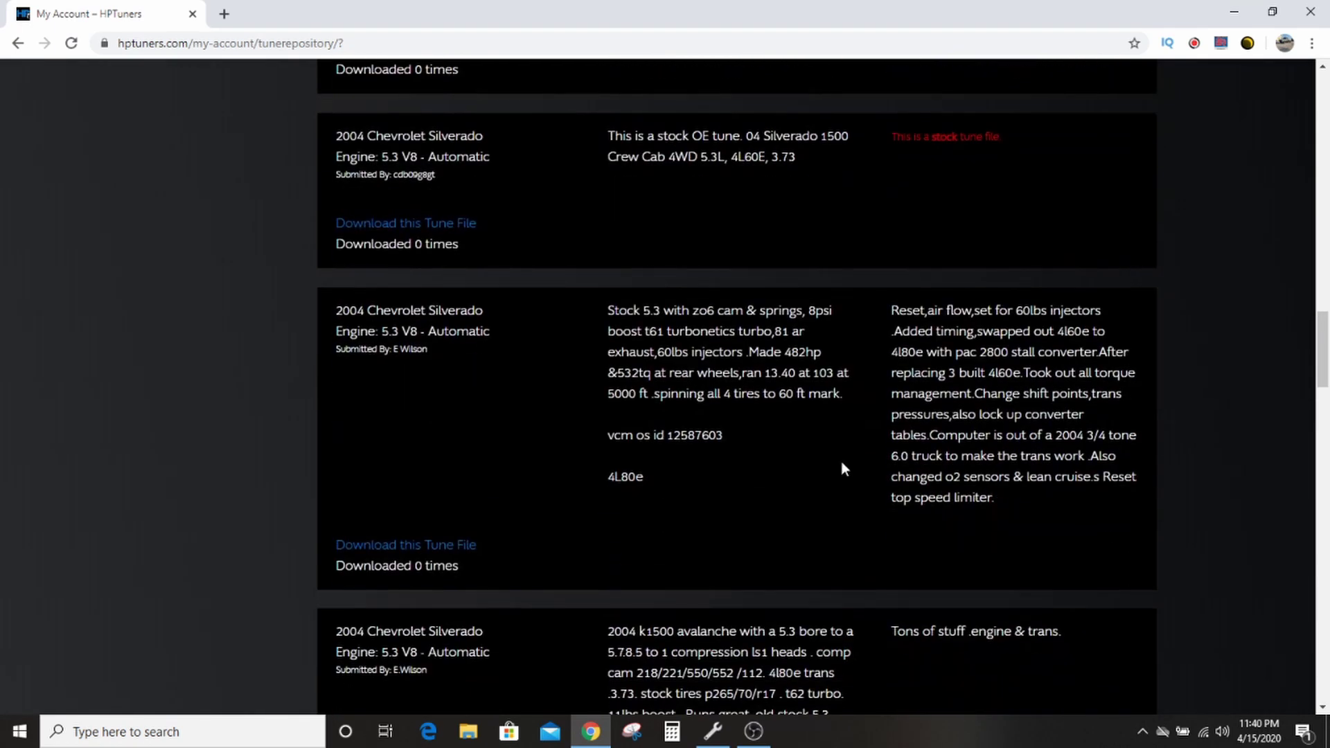
scroll(841, 462, down, 1)
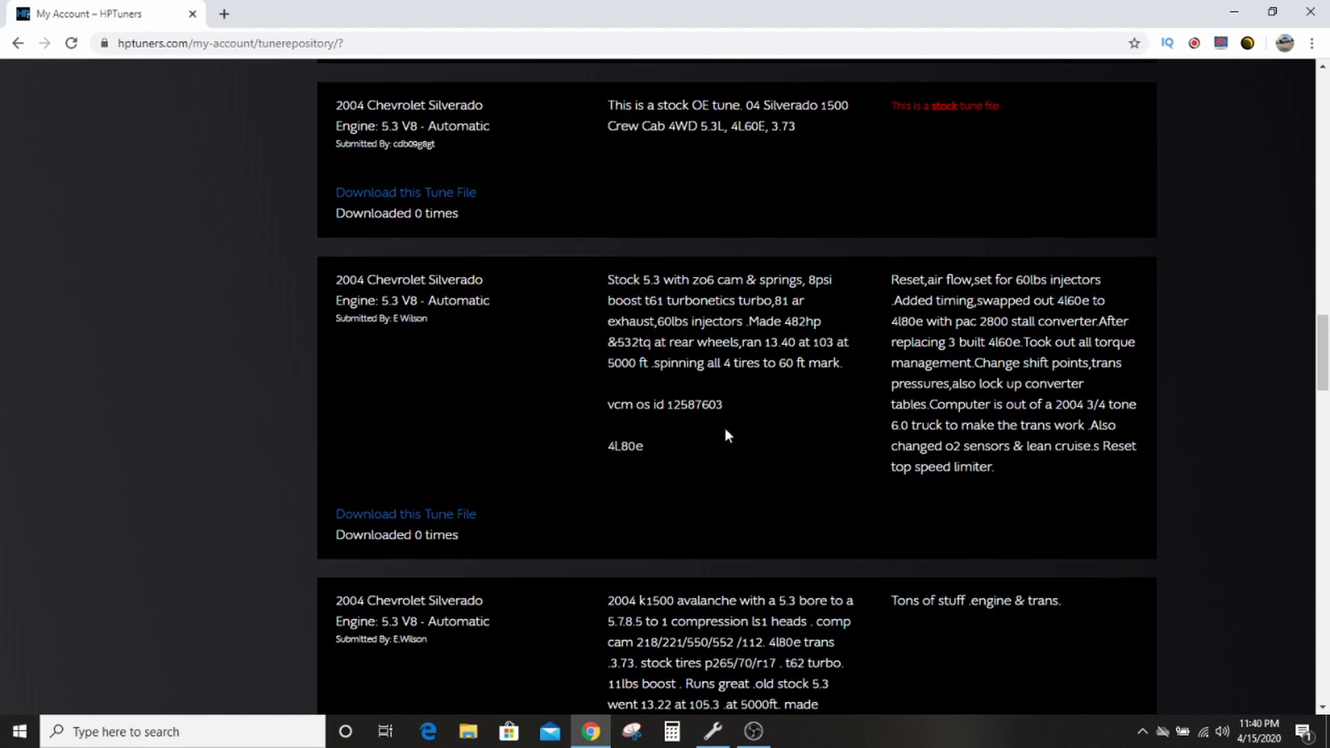
scroll(738, 431, down, 3)
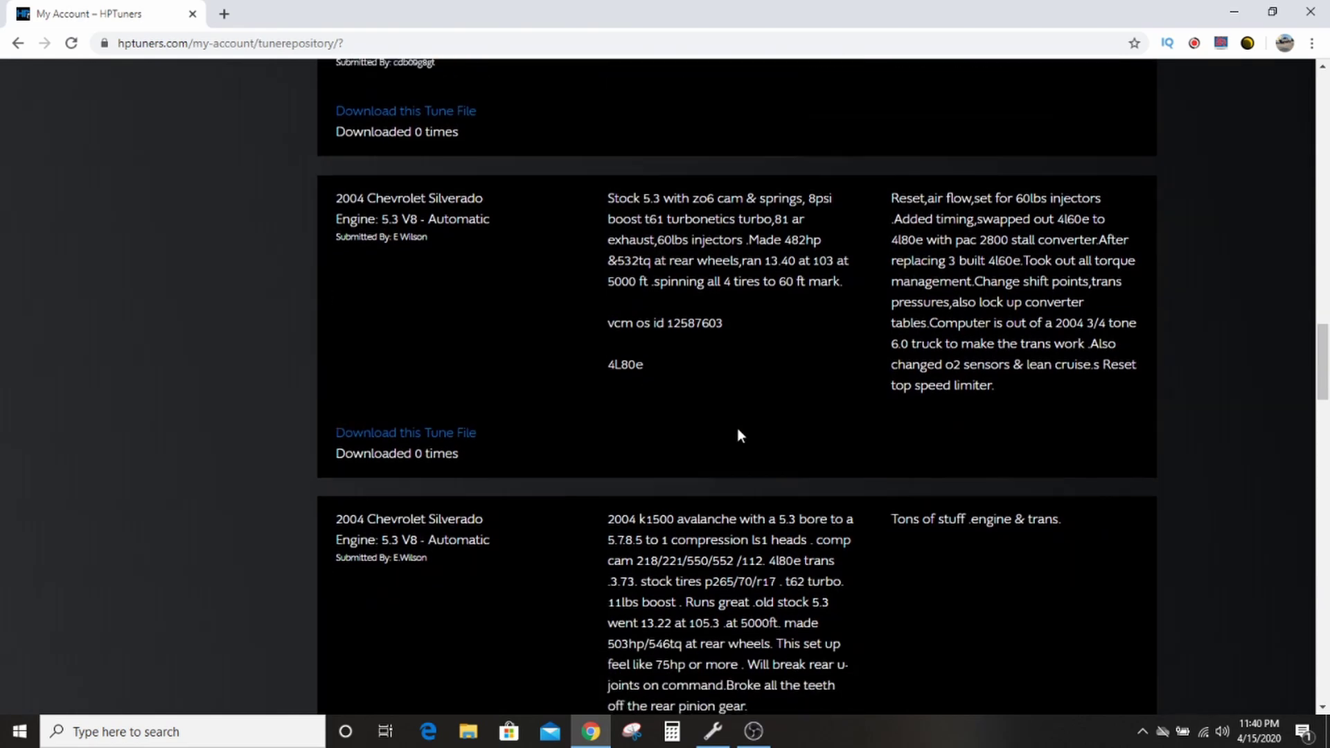
scroll(541, 435, down, 1)
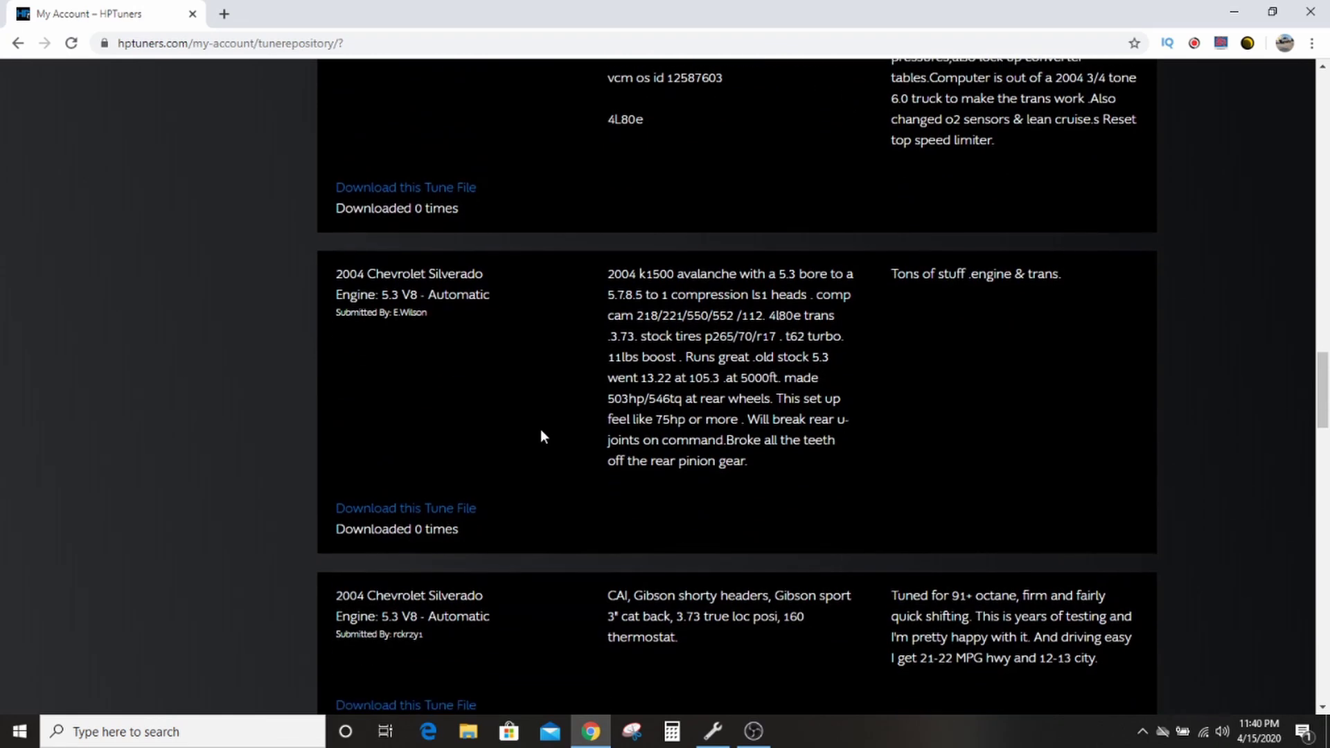
scroll(541, 435, down, 1)
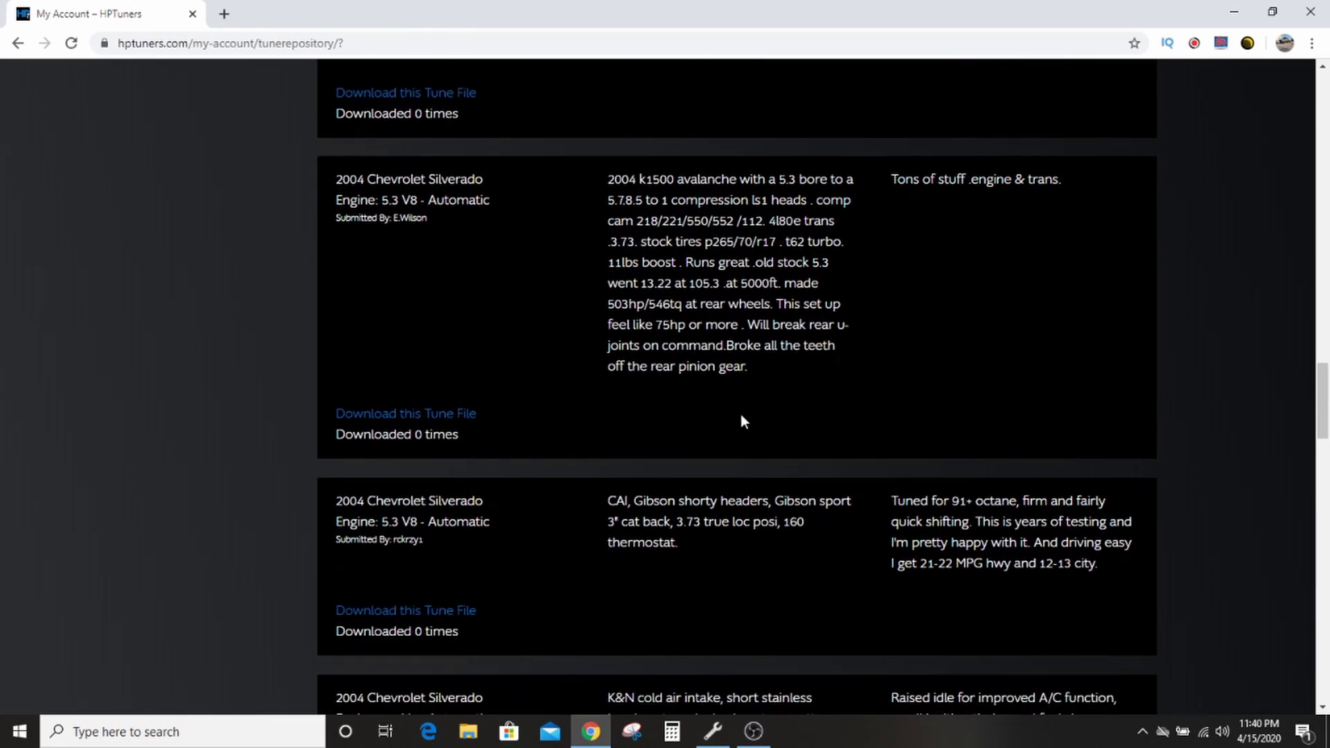
scroll(741, 415, down, 1)
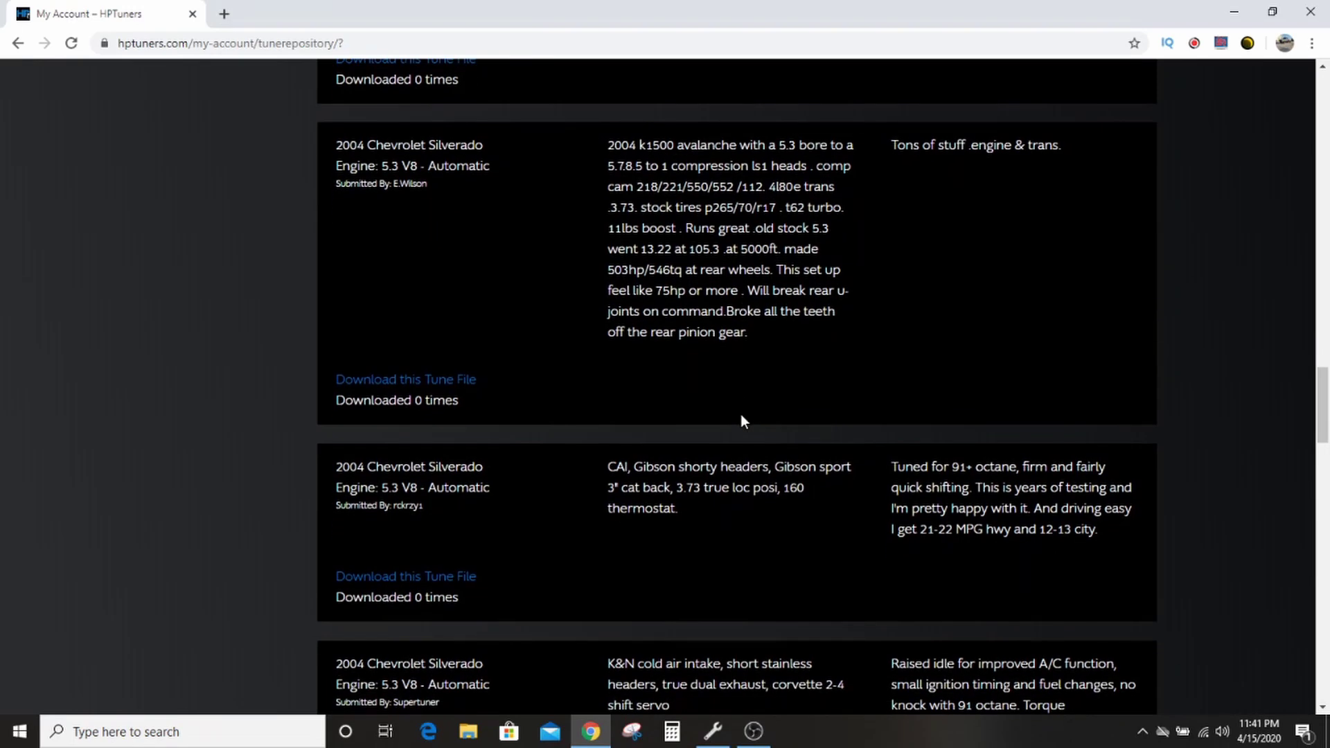
scroll(580, 360, down, 4)
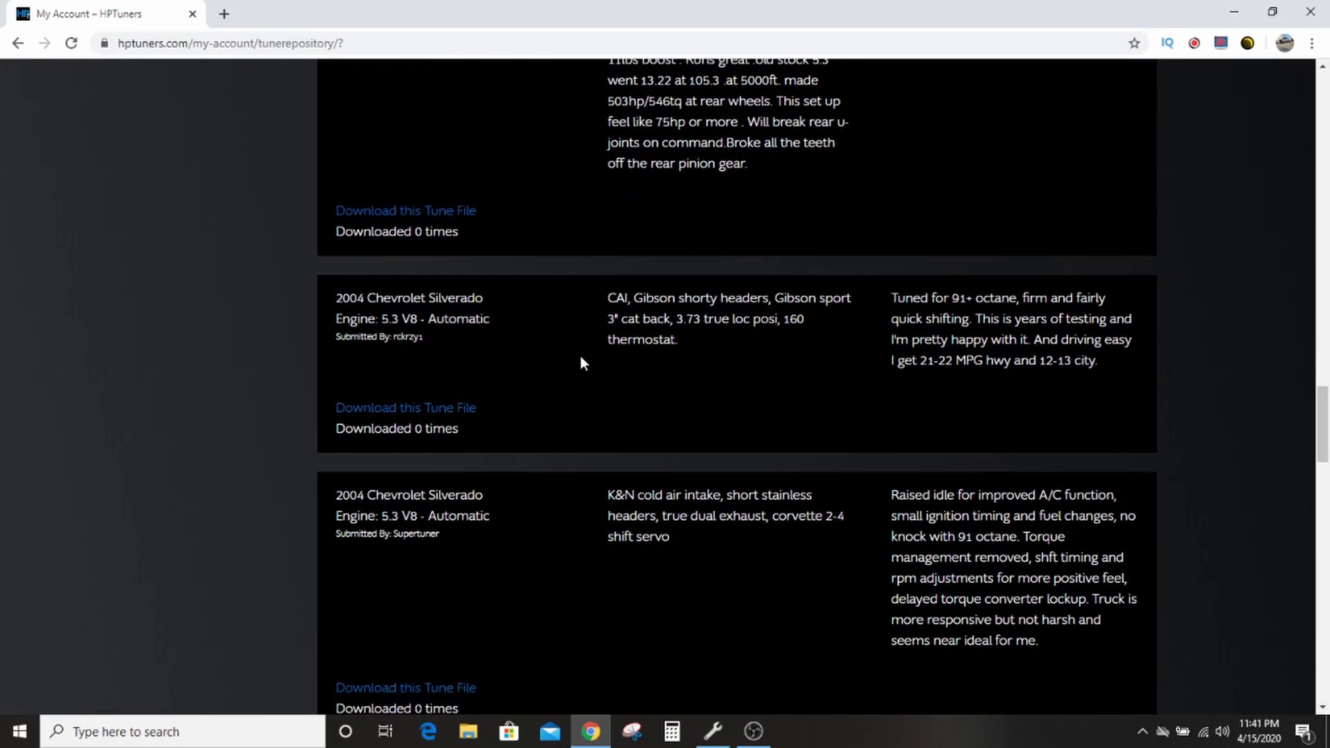
scroll(581, 360, down, 7)
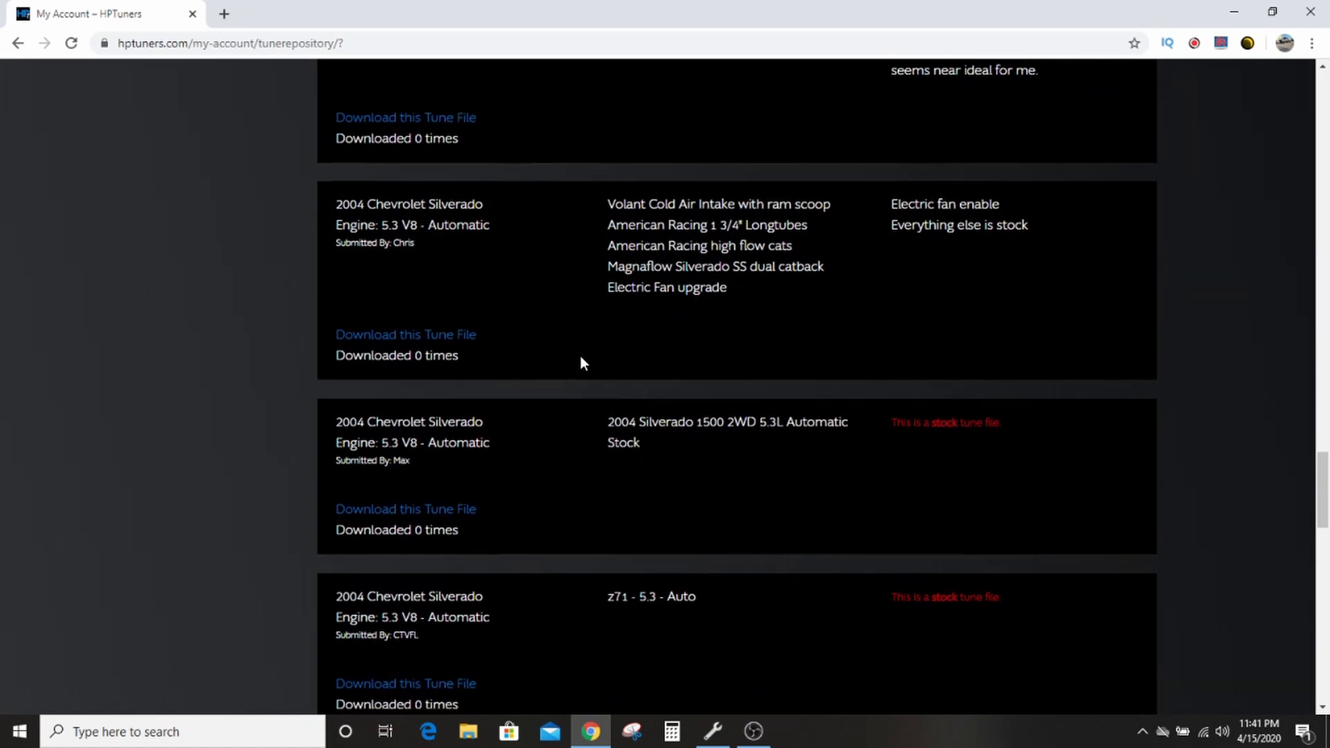
scroll(580, 361, down, 3)
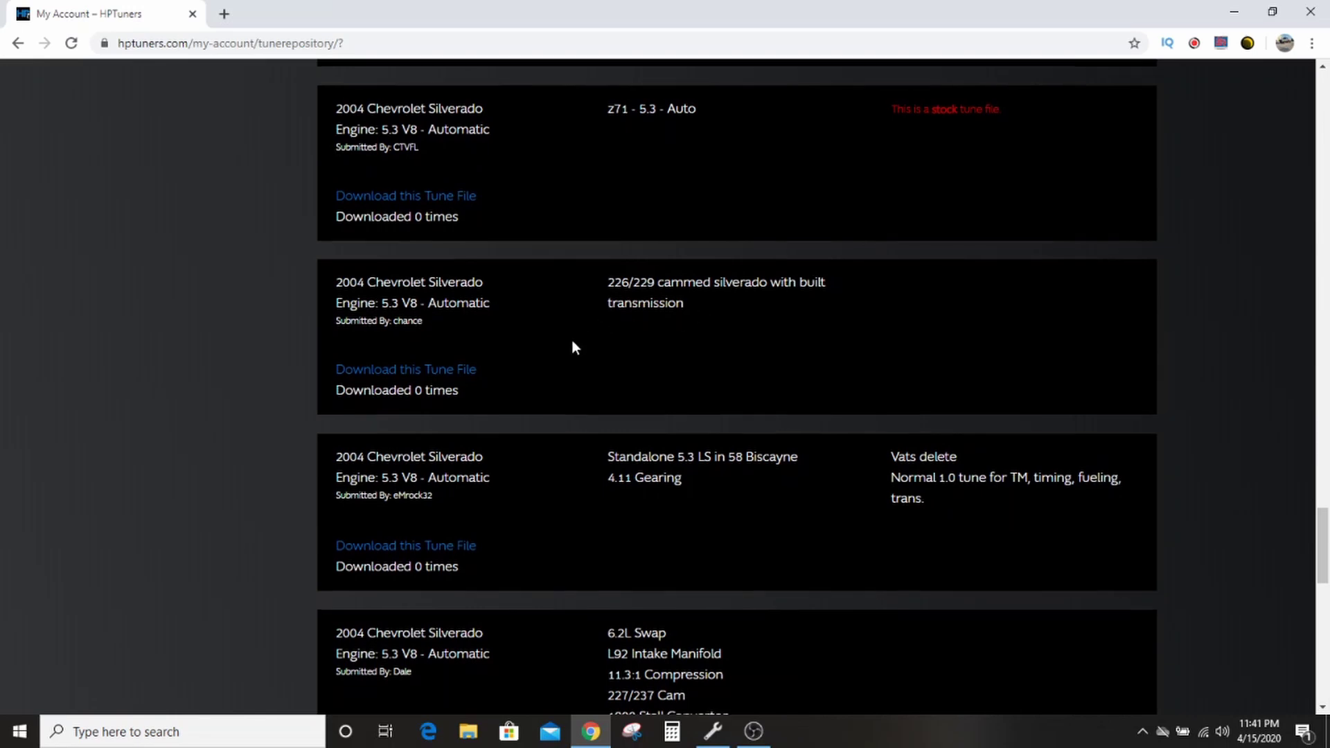
scroll(573, 341, down, 1)
scroll(572, 341, up, 1)
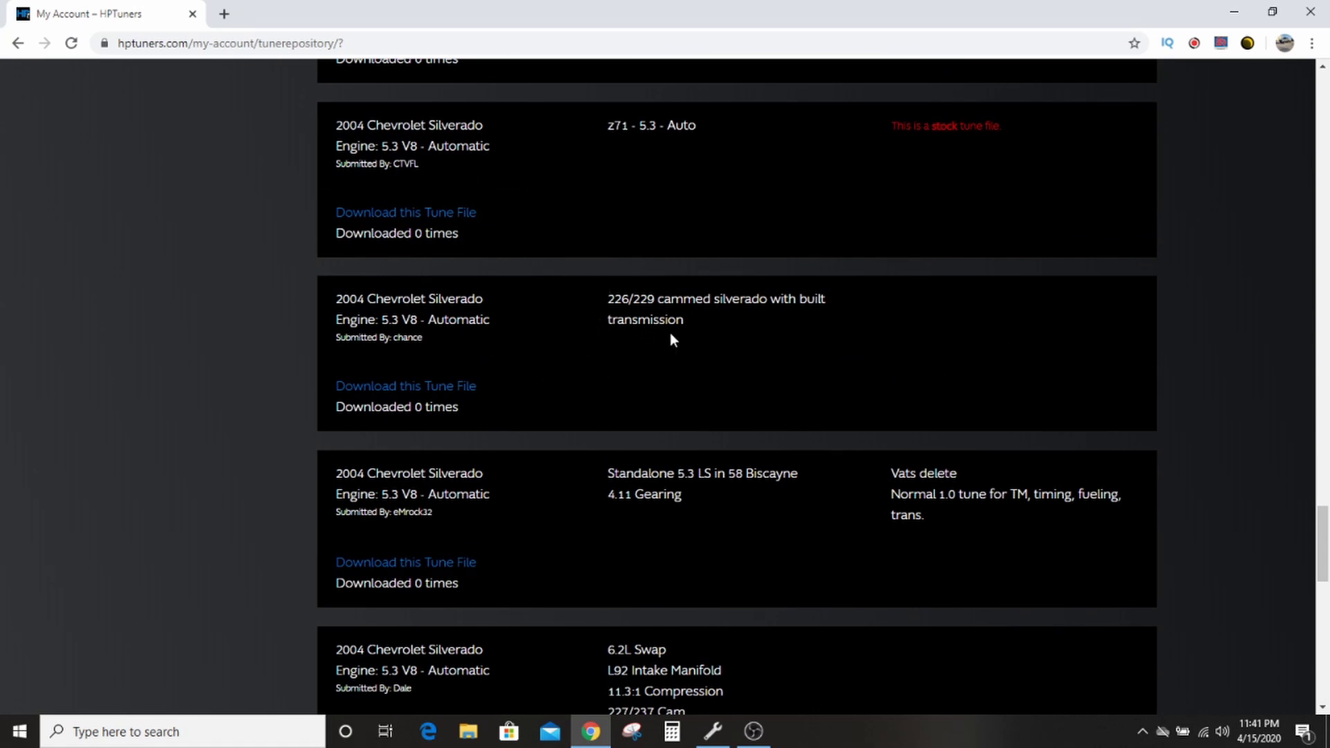
click(454, 388)
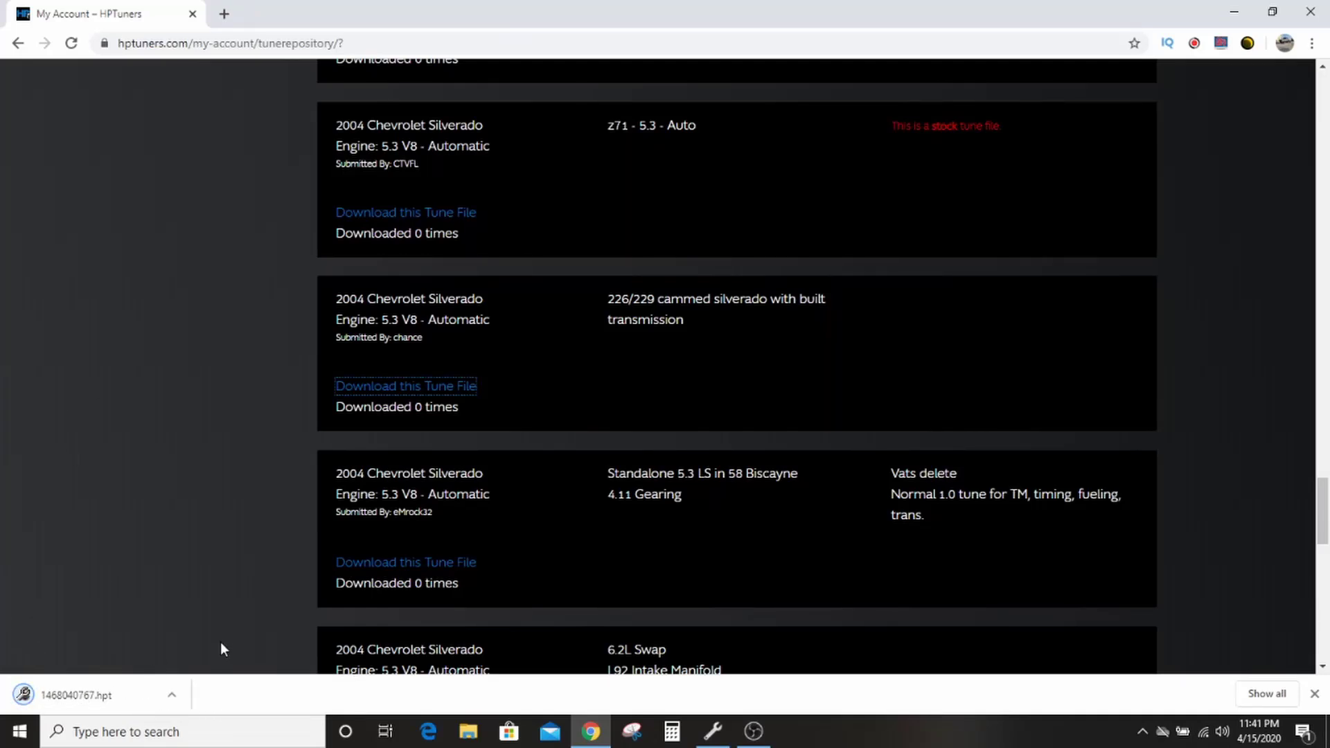
click(712, 742)
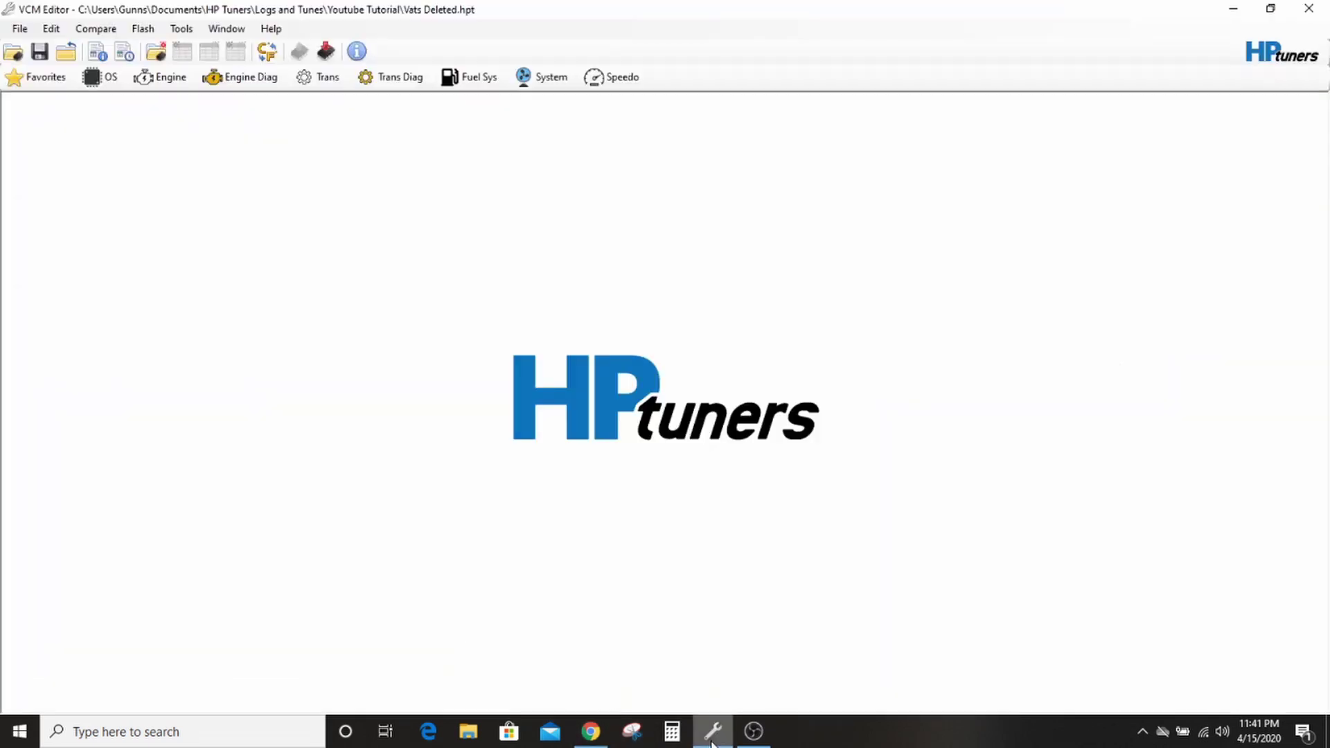
- Close the Vats Deleted tune, then open 1468040767.hpt from the Downloads folder
click(20, 29)
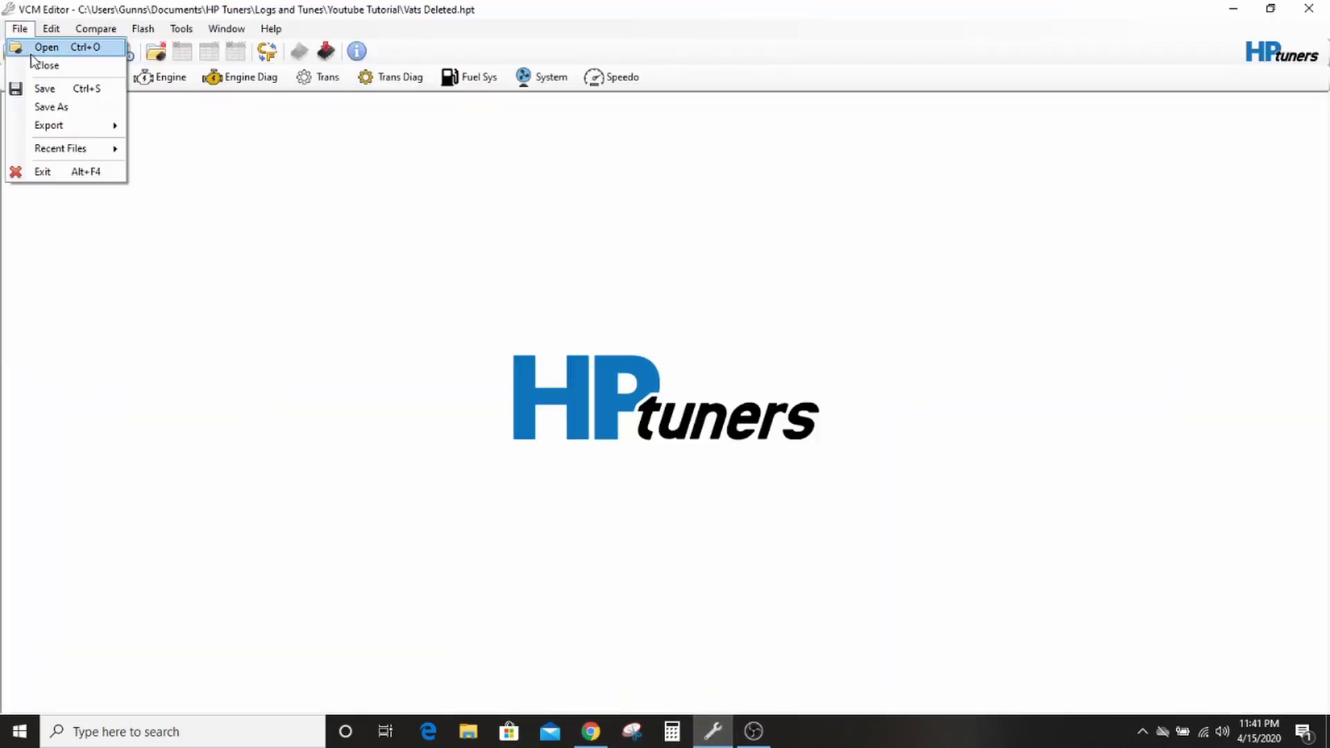
click(34, 64)
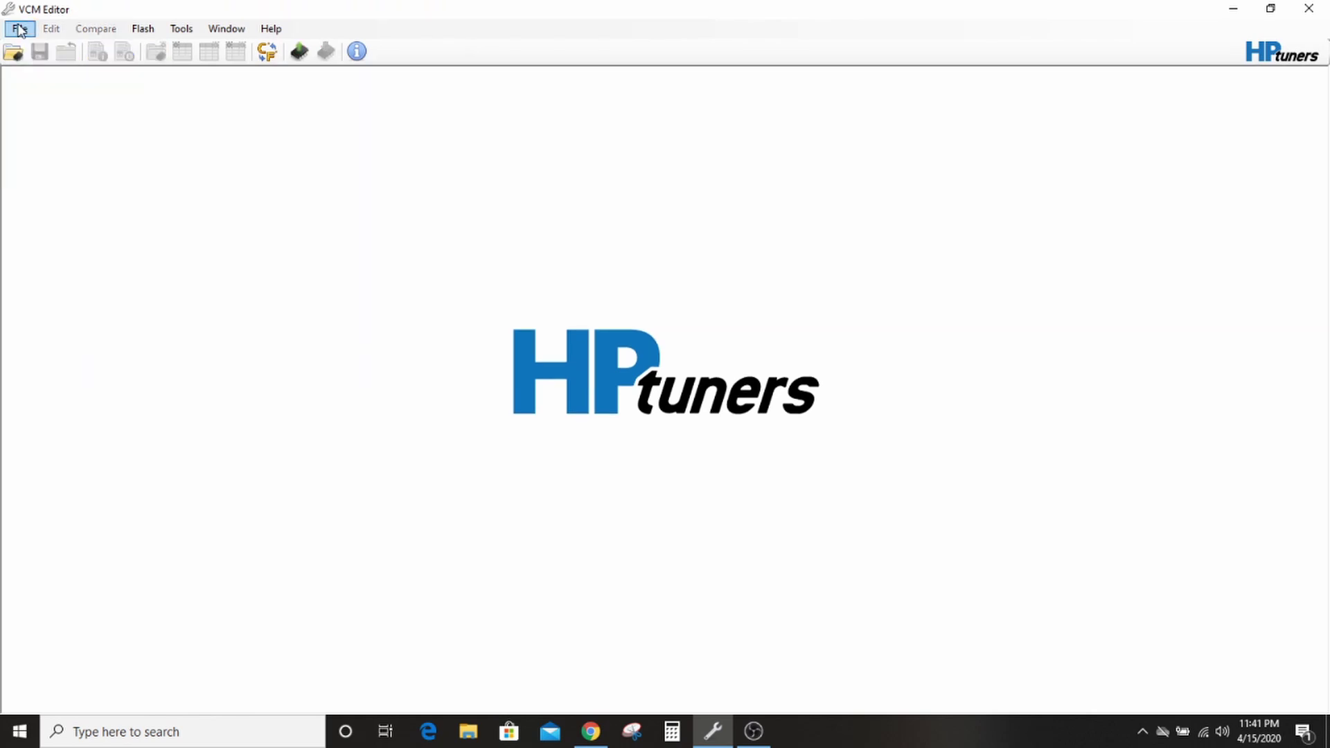
click(19, 28)
click(41, 47)
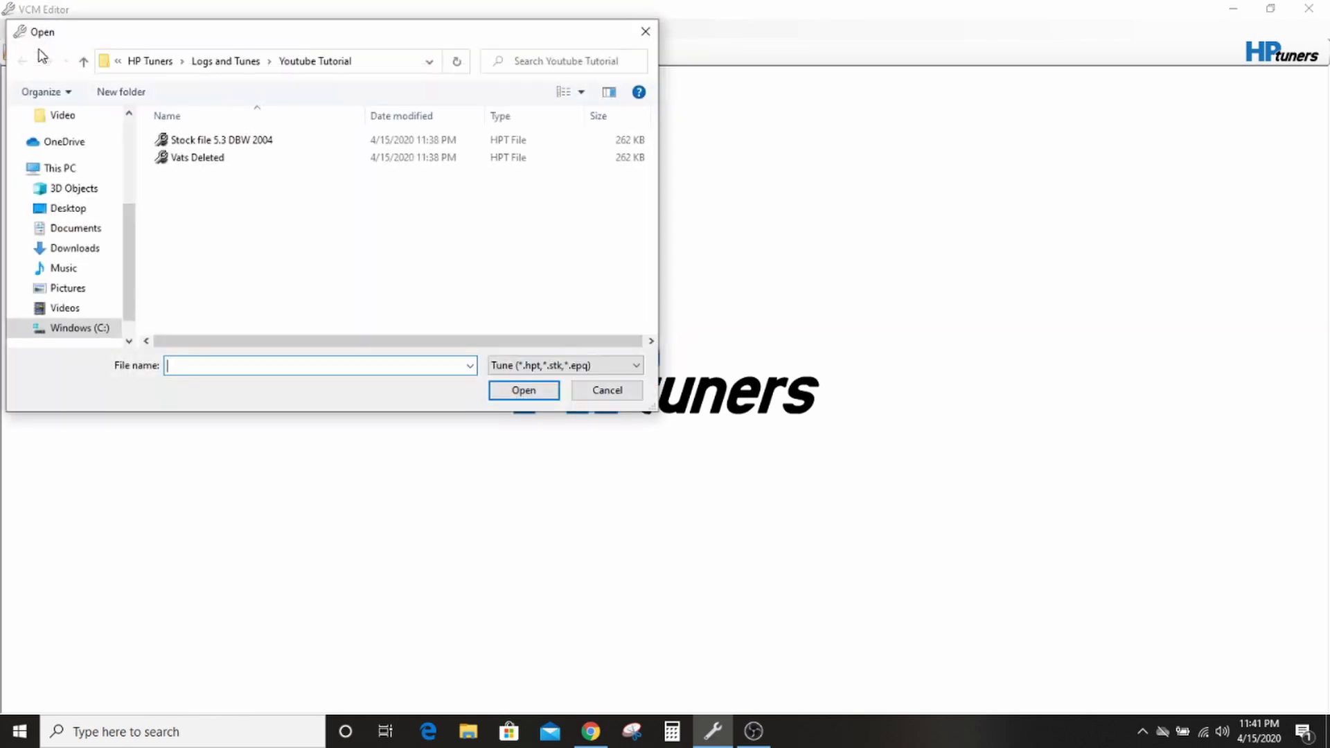
click(91, 251)
double_click(192, 221)
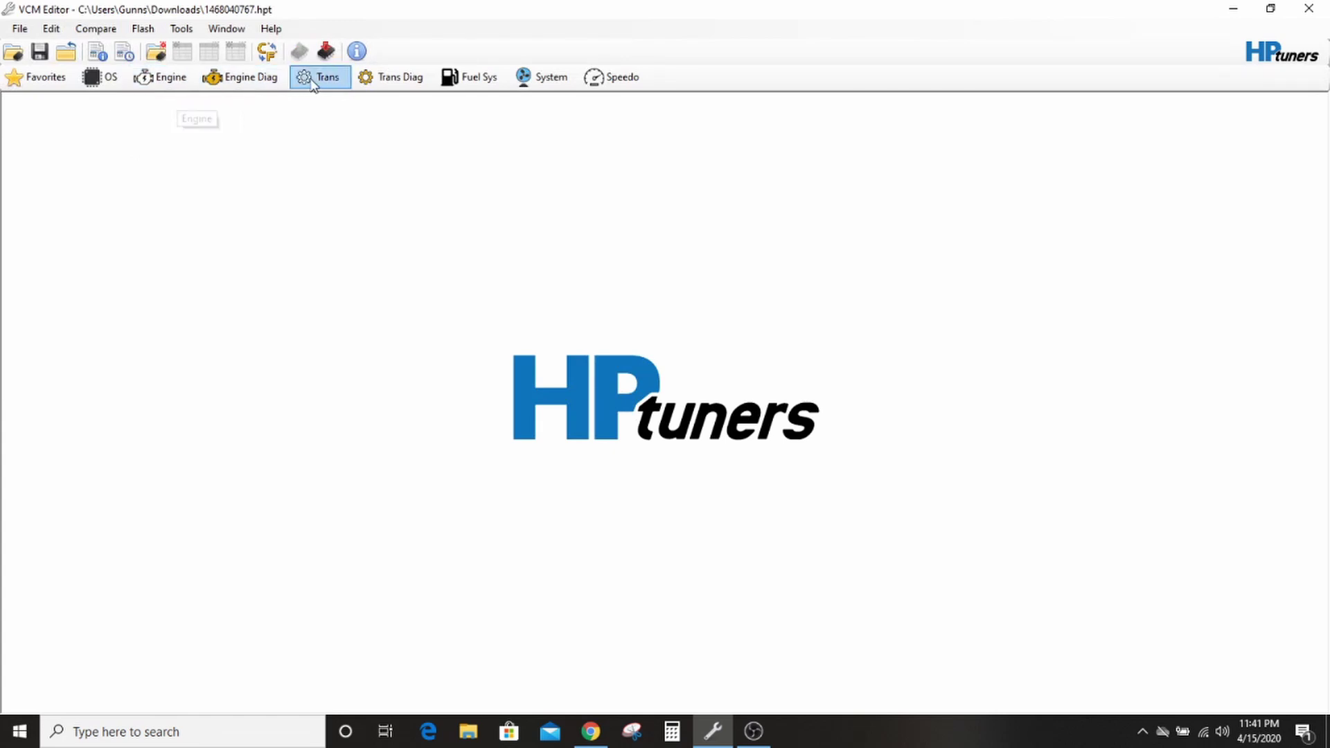
- Set the downloaded tune's VATS Control to Serial and attempt to save it
click(166, 77)
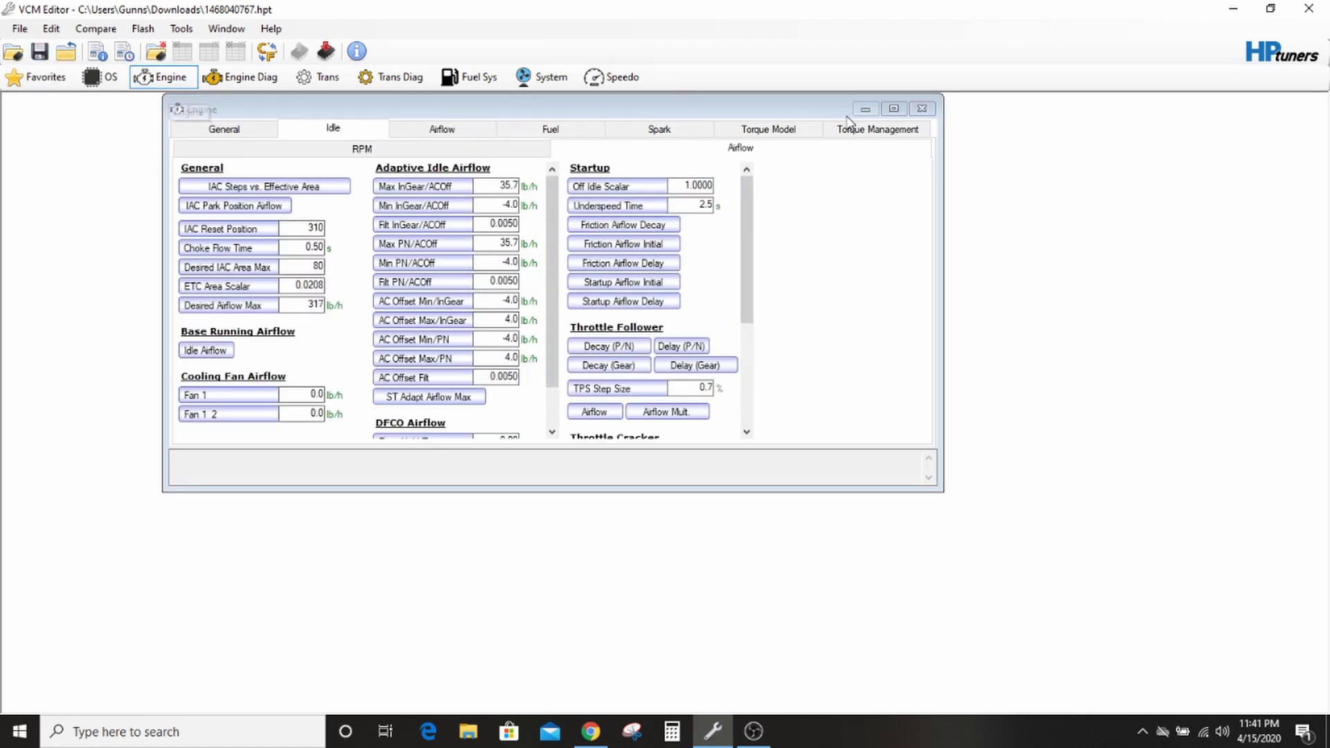
click(921, 108)
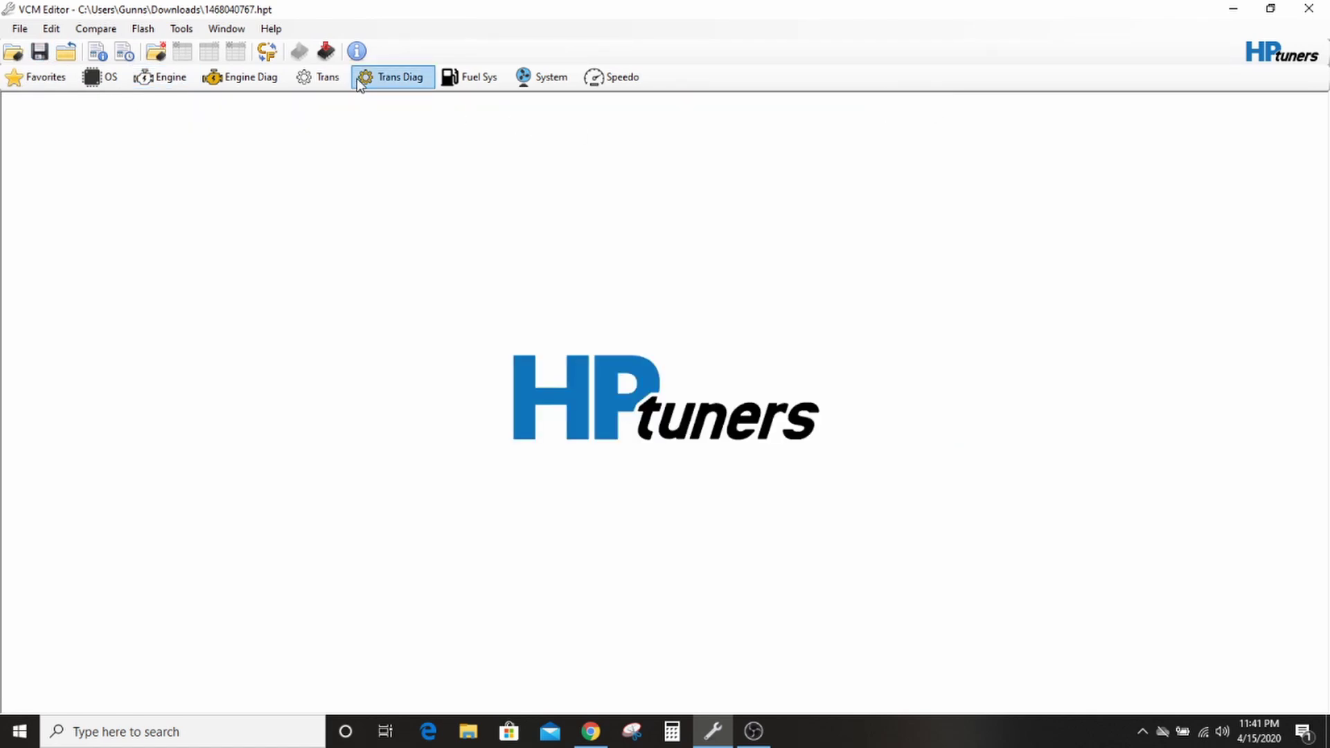
click(525, 76)
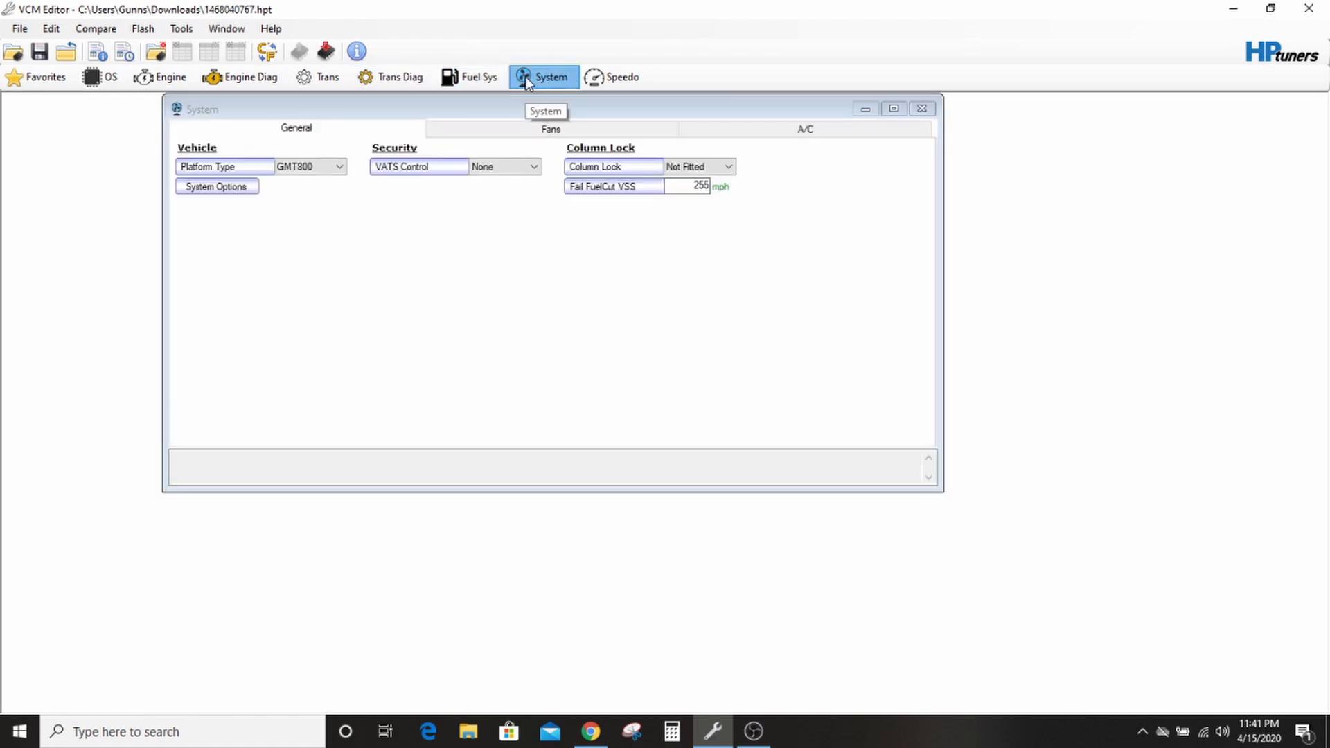
click(490, 167)
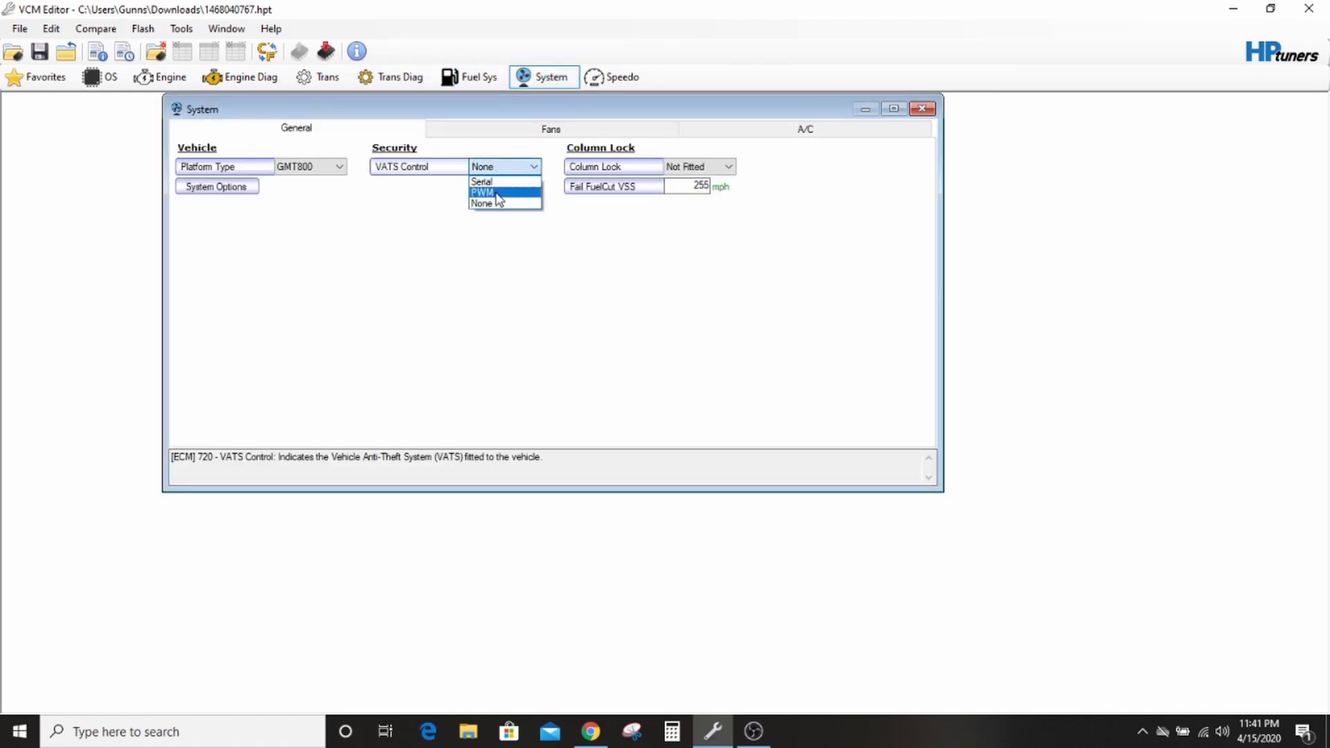
click(485, 182)
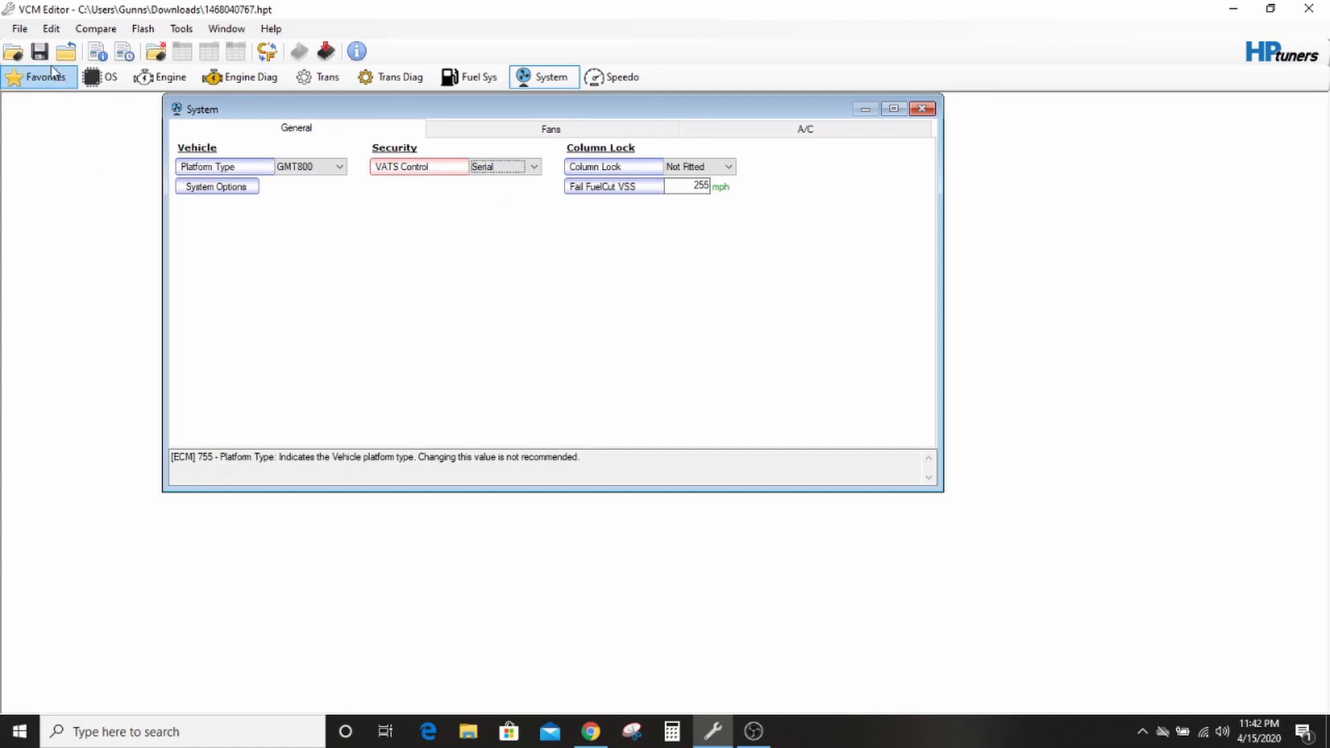
click(39, 52)
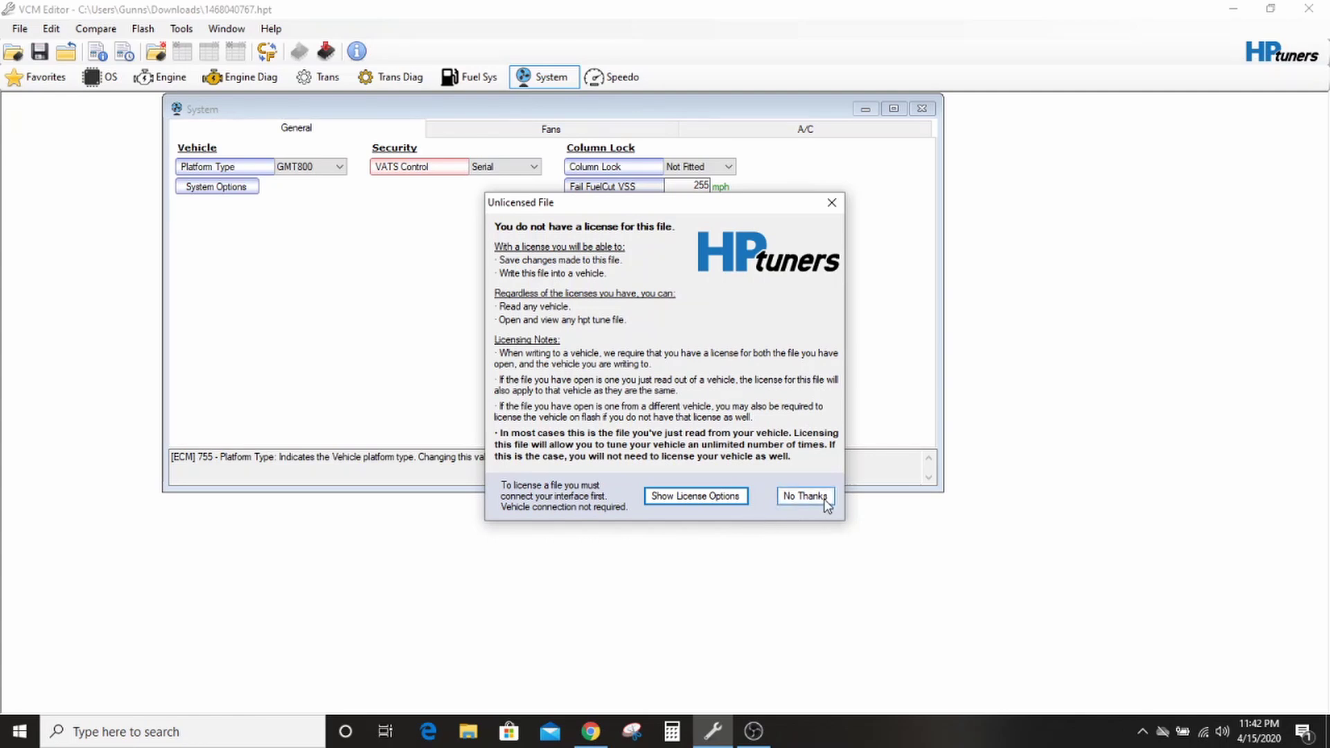
- Dismiss the Unlicensed File notice and close the System settings window
click(831, 203)
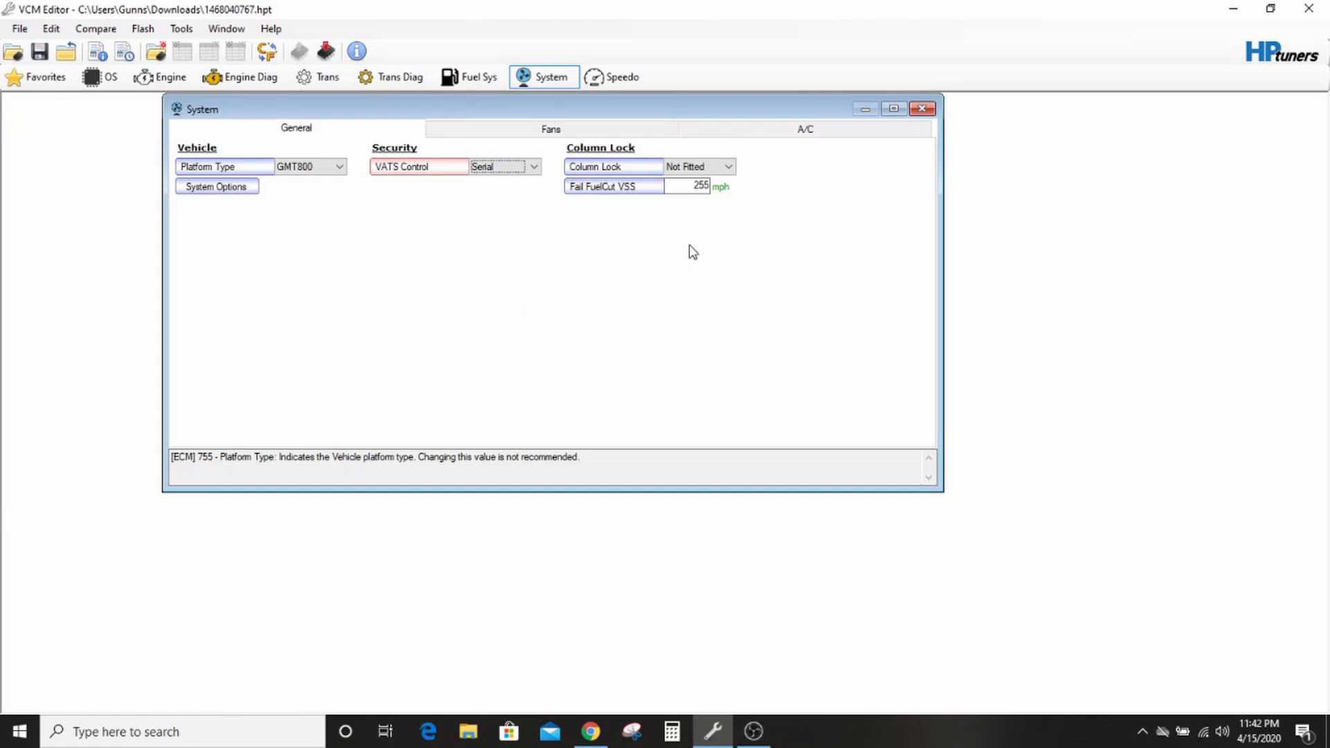
click(922, 110)
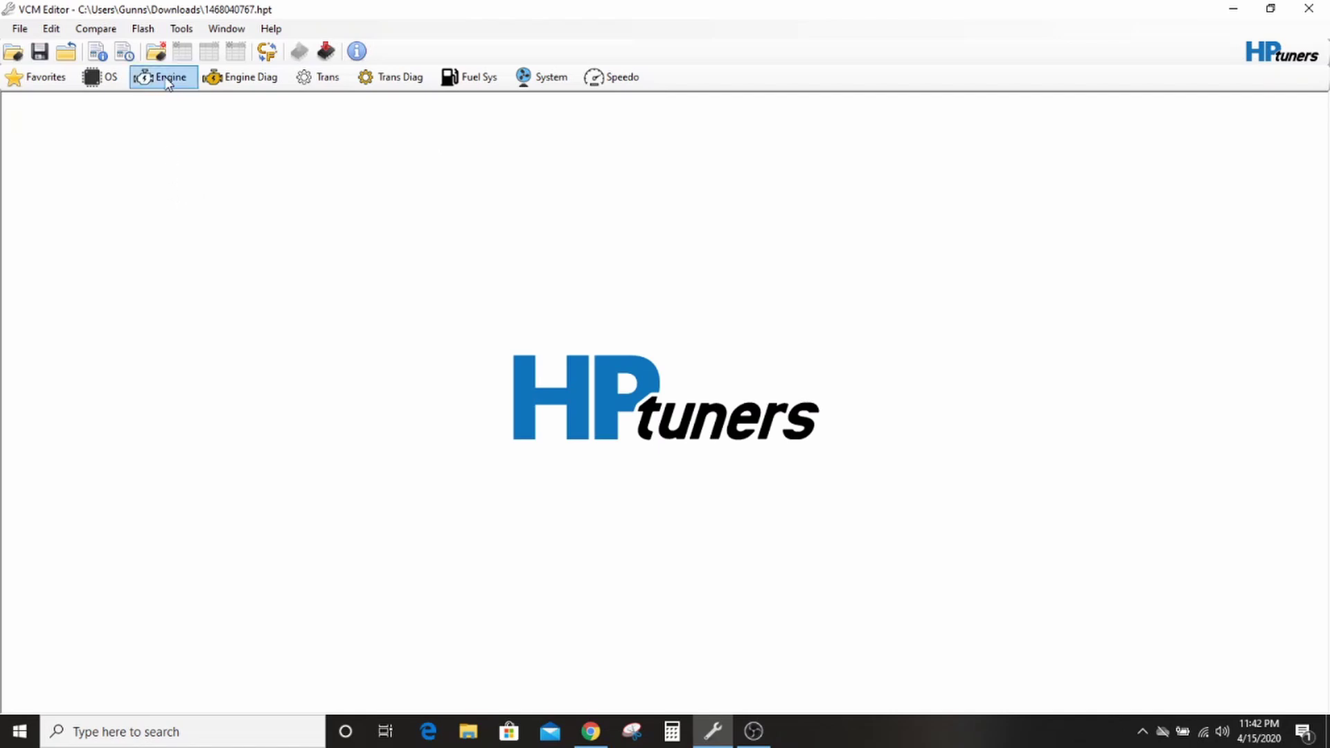
- Load Vats Deleted.hpt from Documents > HP Tuners > Logs and Tunes > Youtube Tutorial as the compare file
click(95, 29)
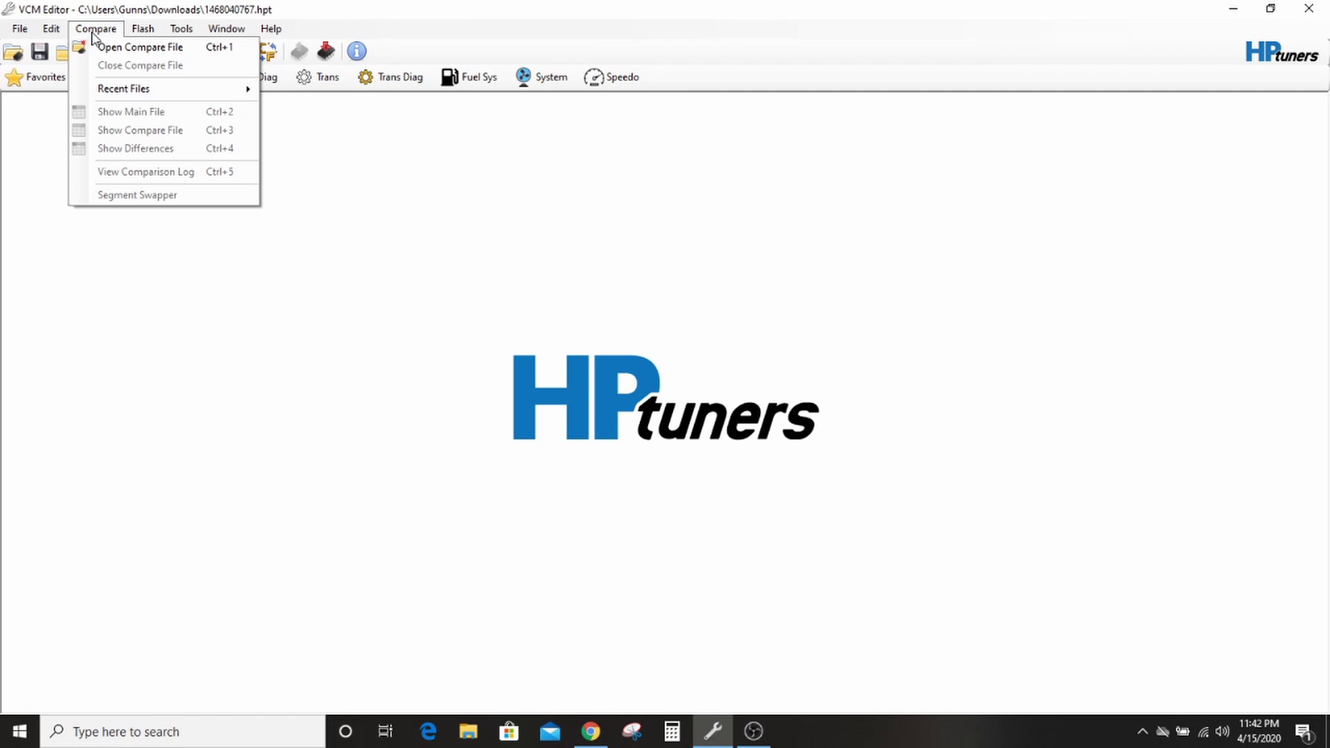
click(107, 49)
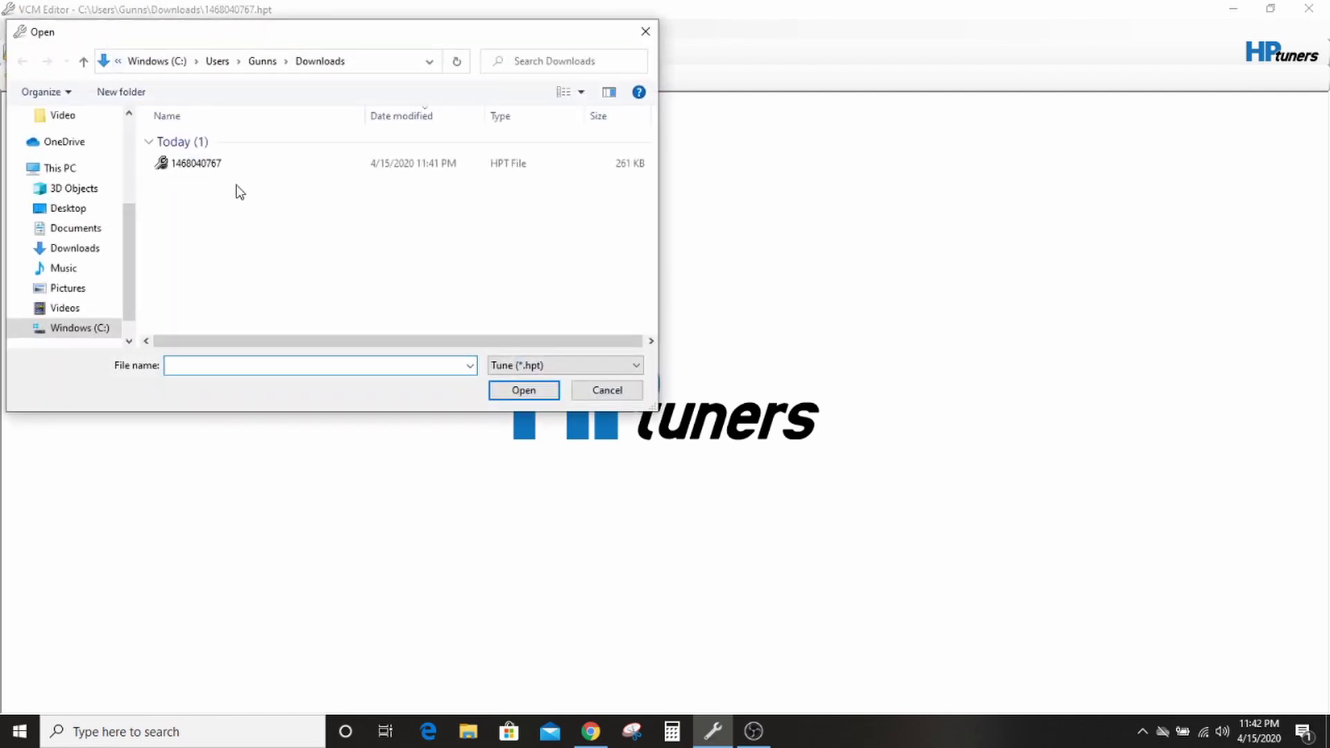
drag(126, 221, 129, 144)
click(76, 155)
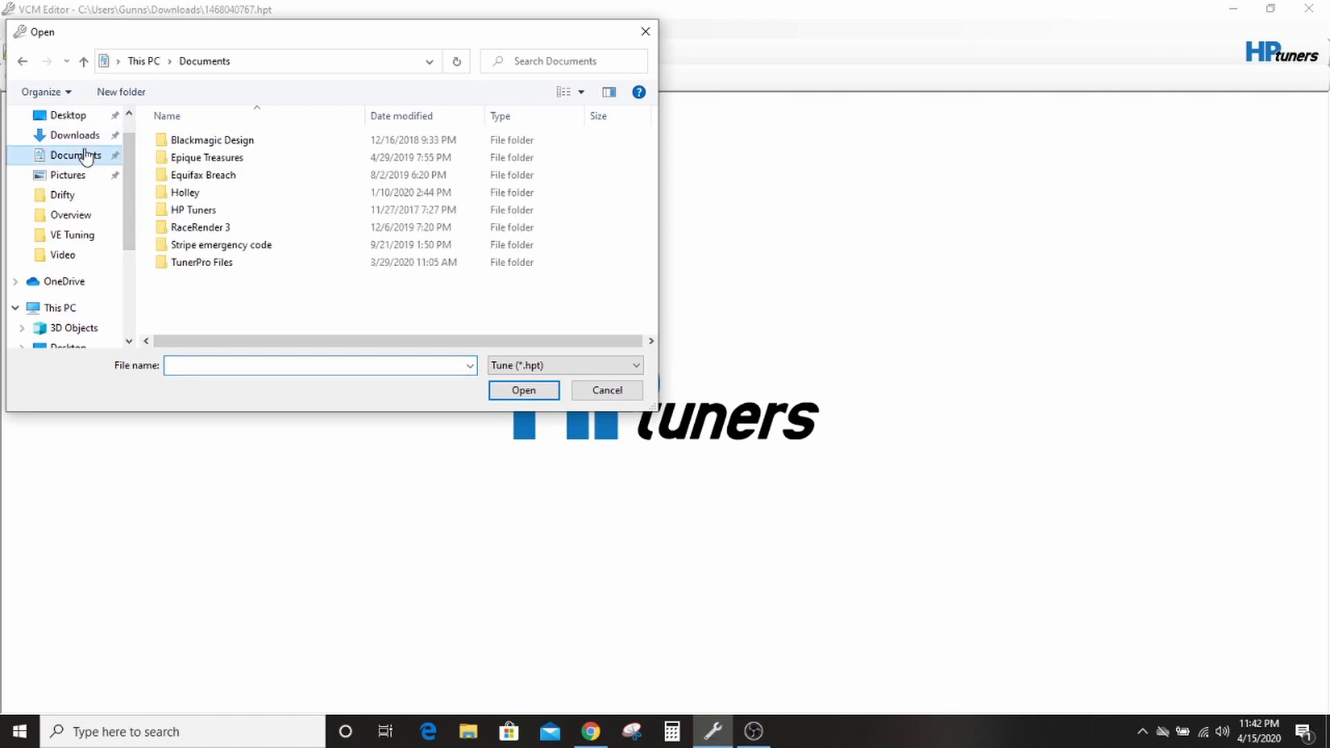
click(237, 213)
double_click(237, 214)
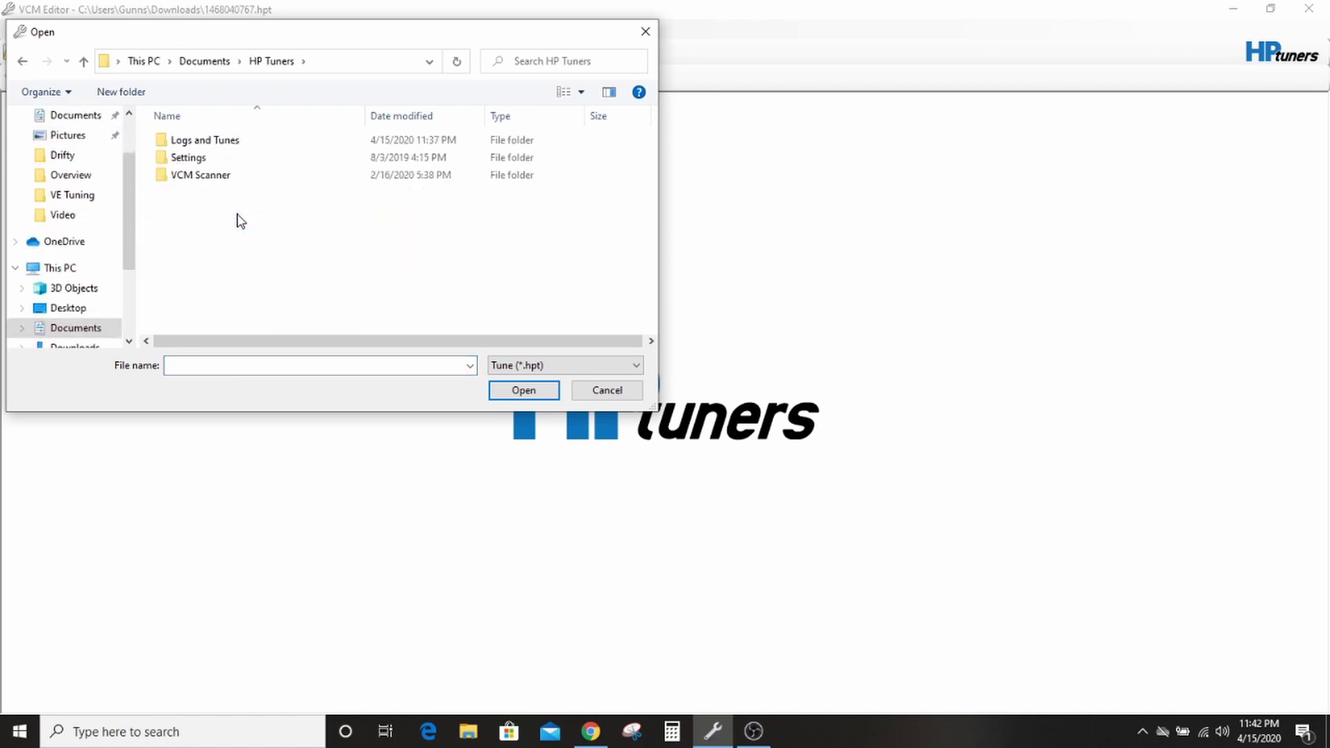
double_click(259, 146)
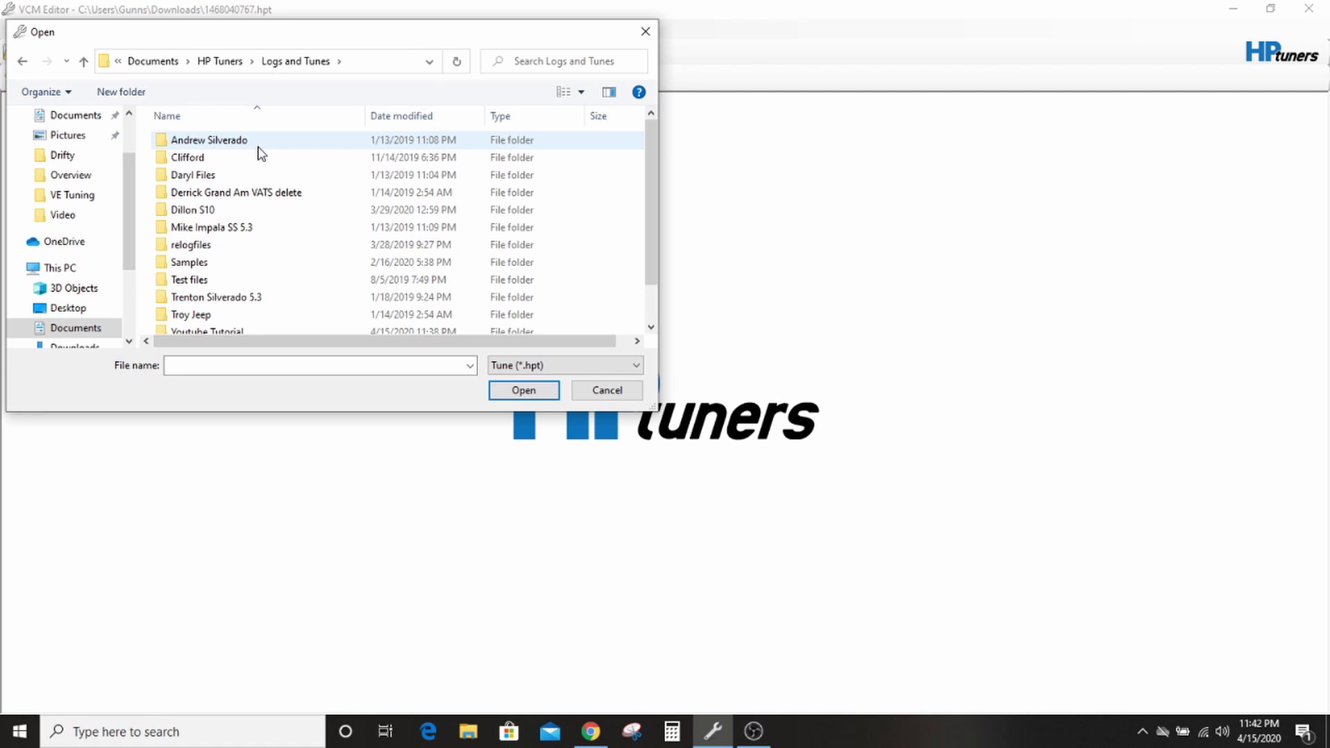
scroll(263, 208, down, 1)
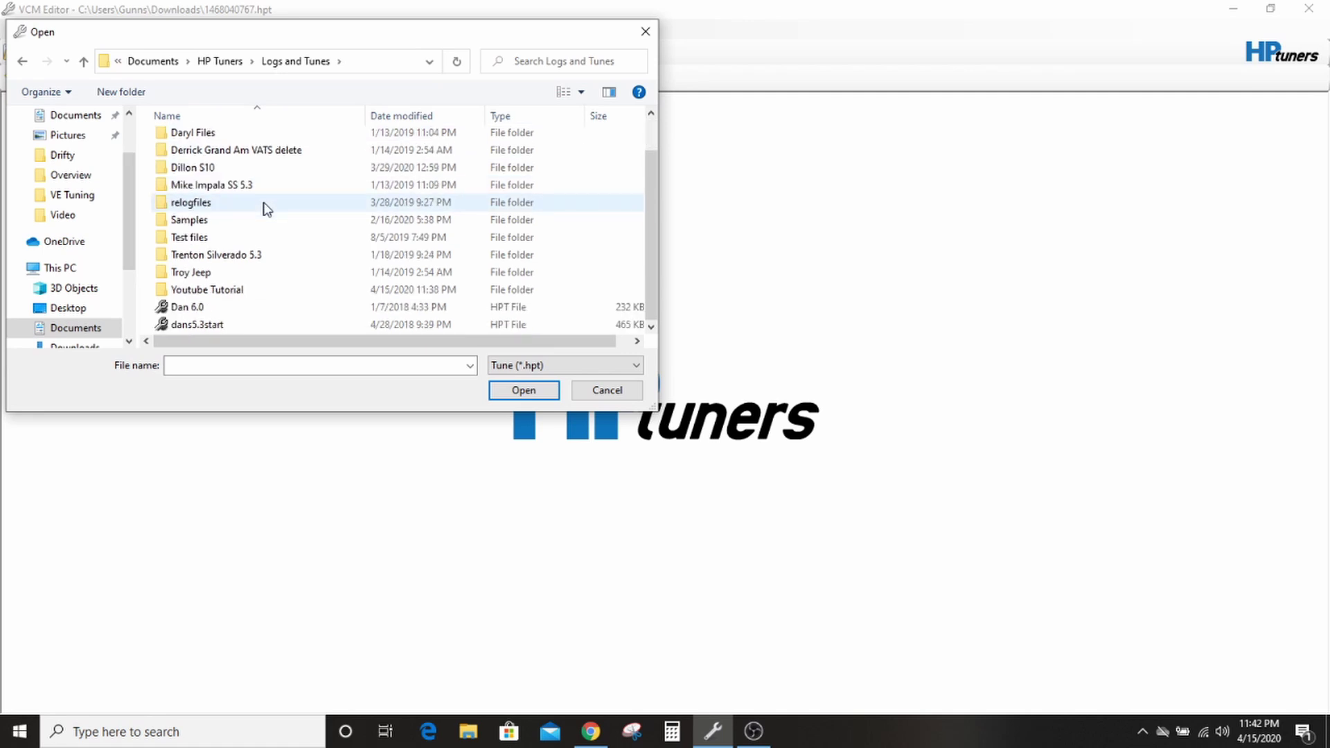
double_click(238, 291)
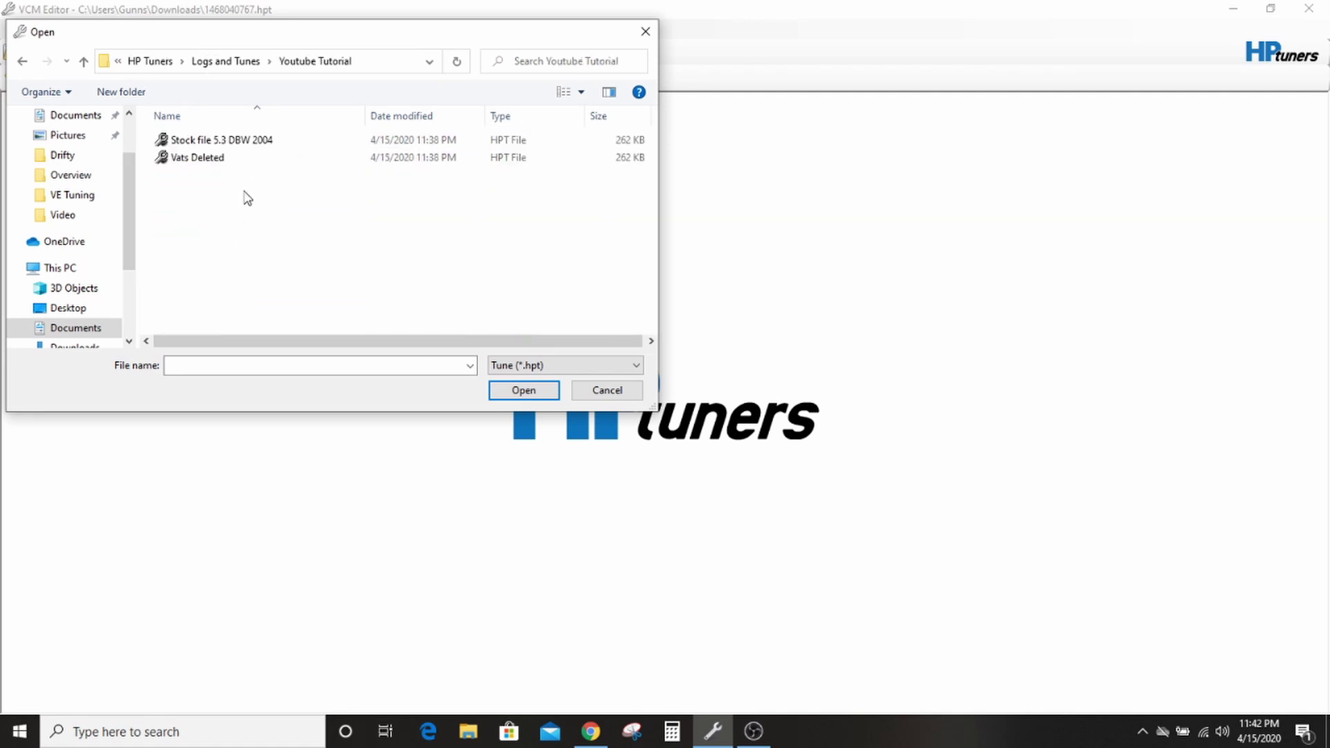
double_click(255, 164)
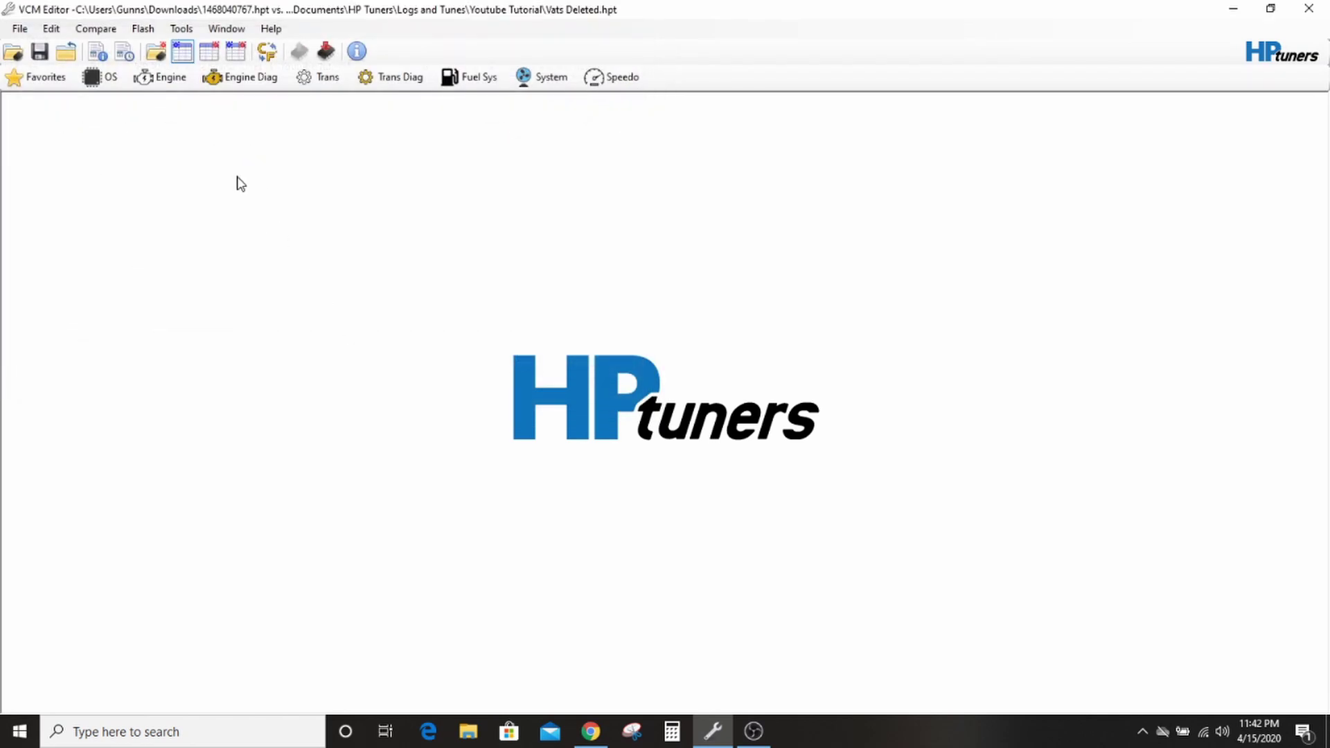
- In Engine settings, open the Main VE Primary table on the Airflow page
click(179, 81)
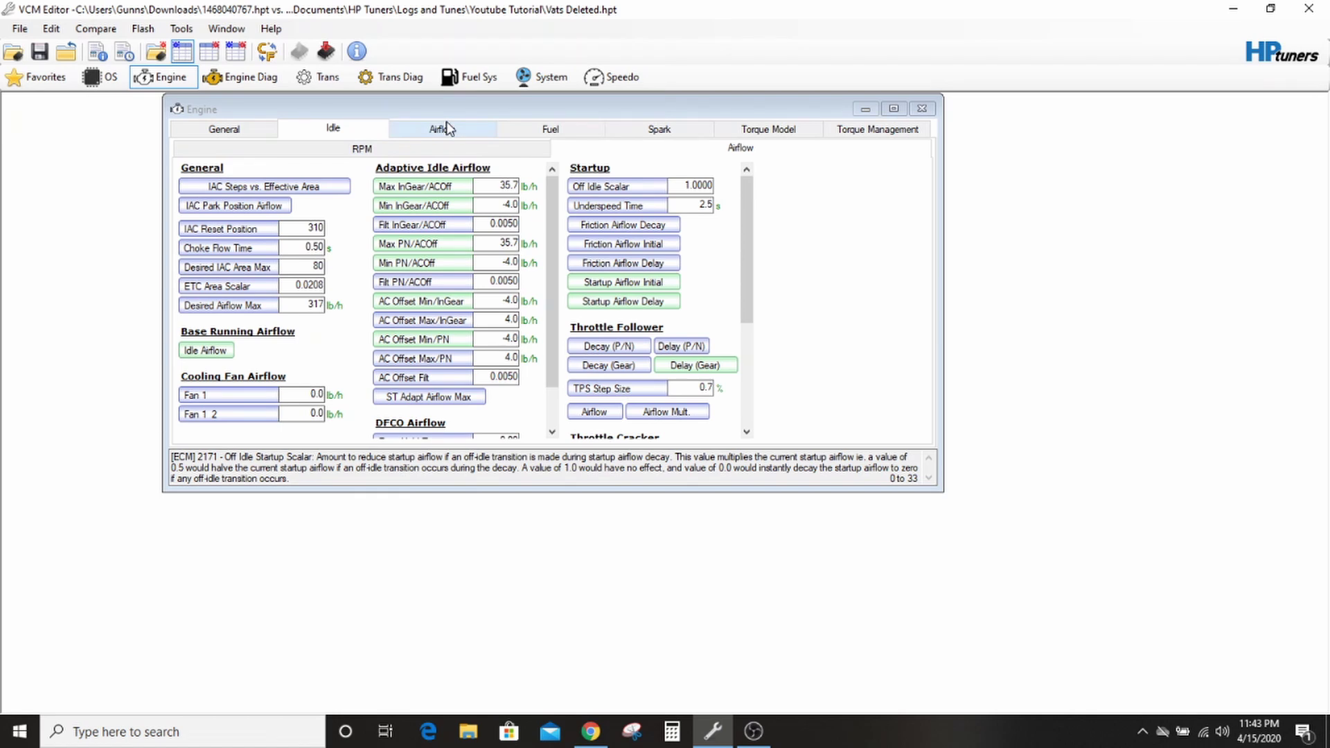
click(447, 128)
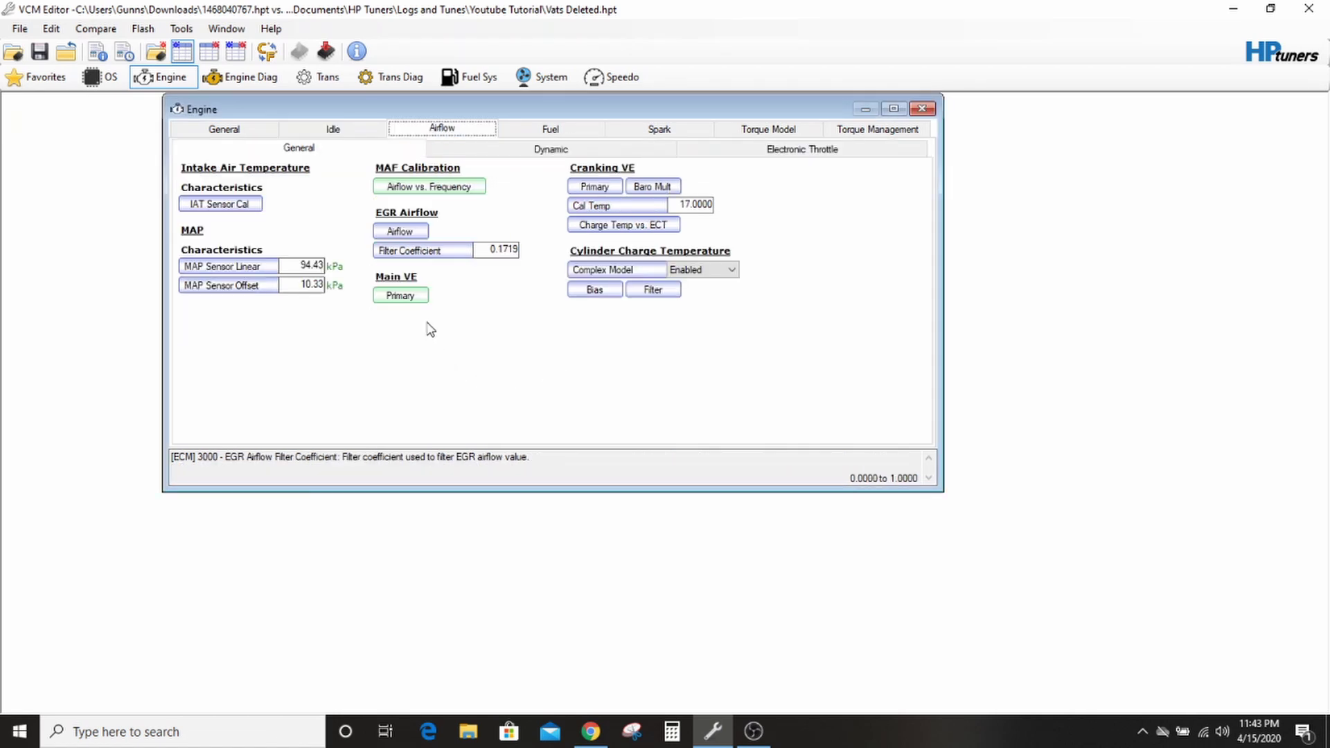
click(343, 131)
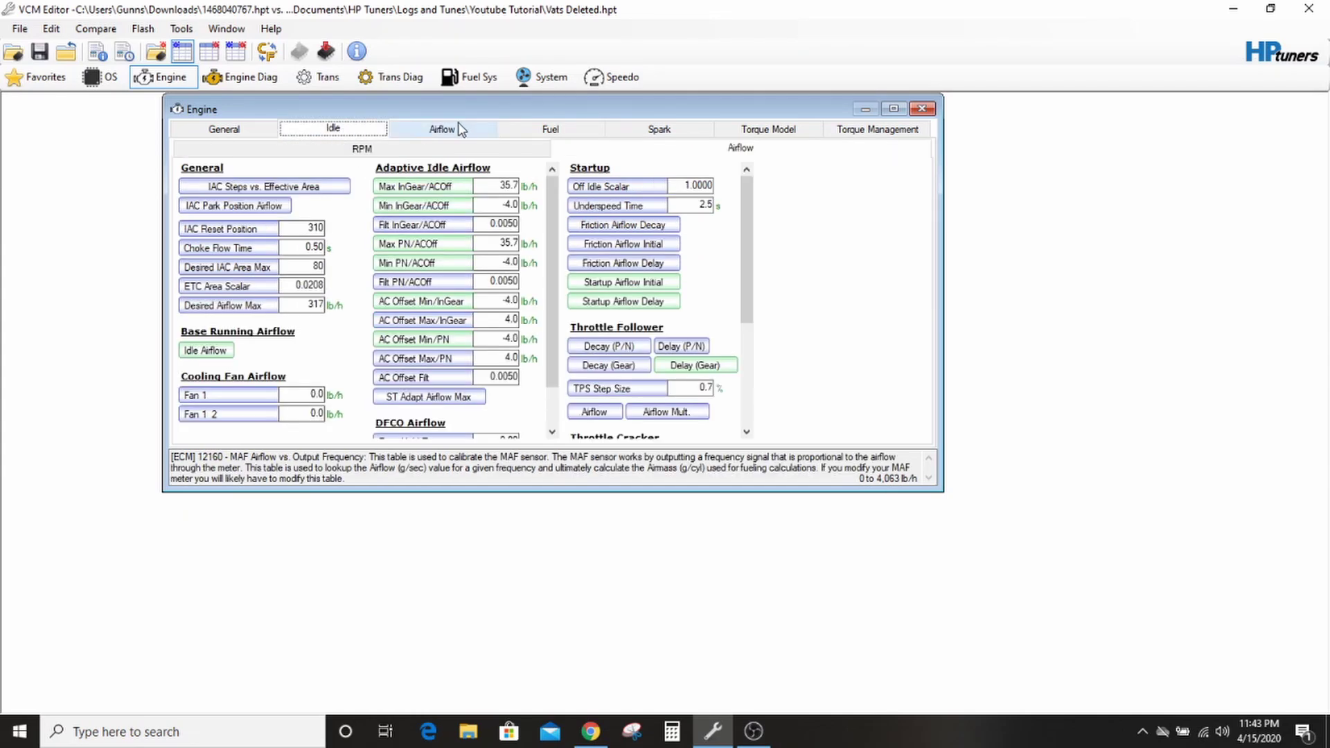
click(460, 129)
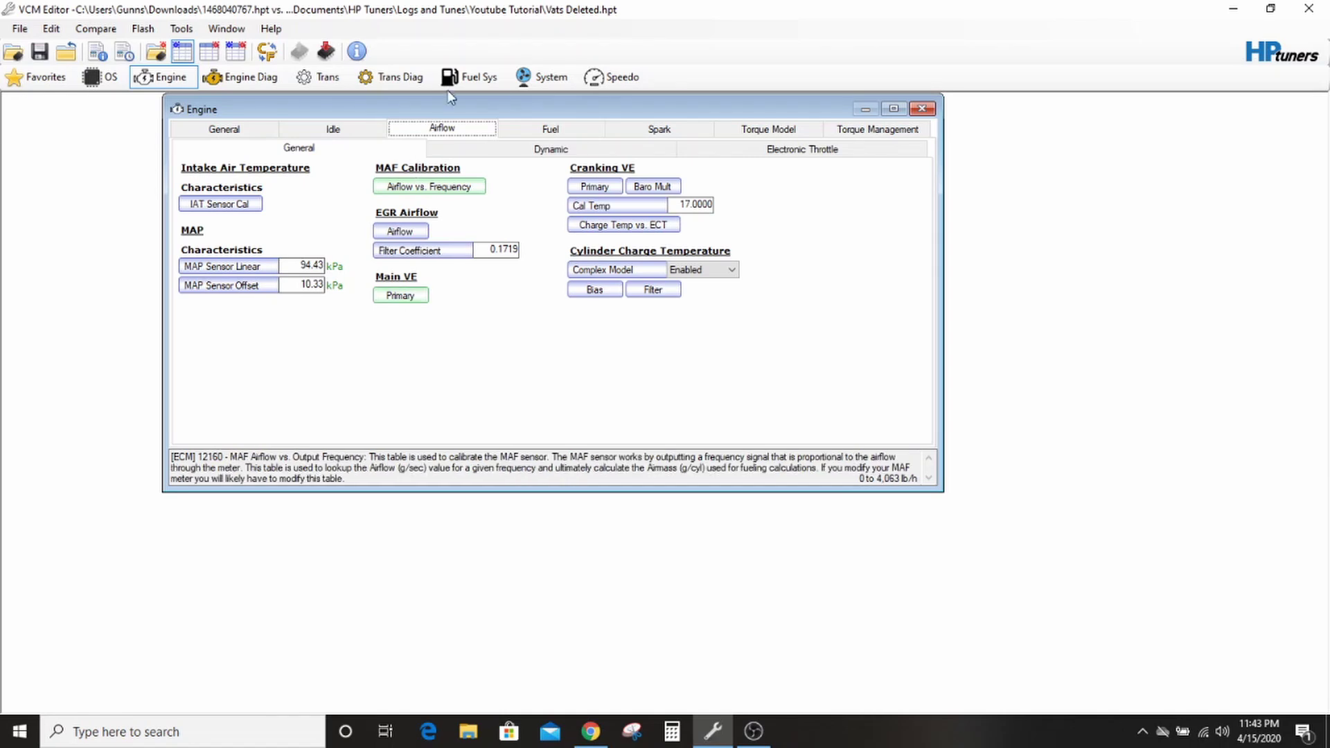
click(405, 296)
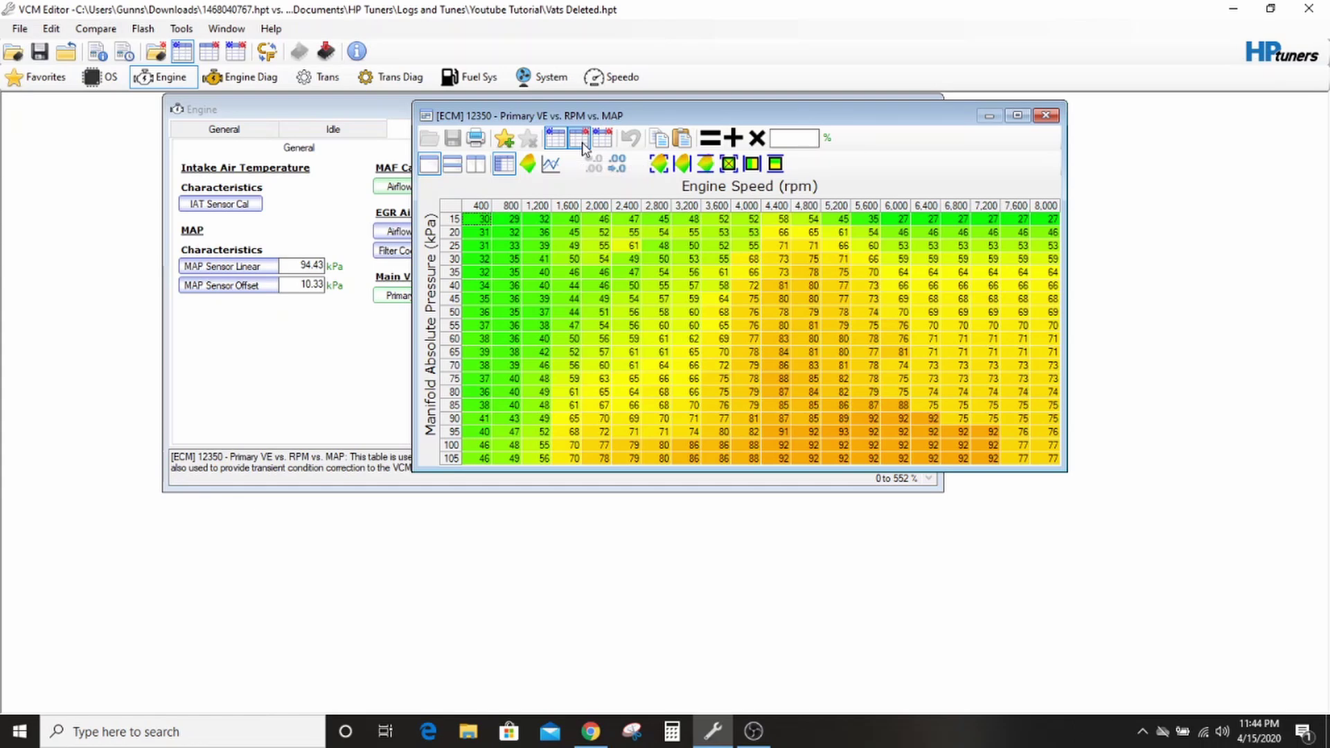
click(582, 142)
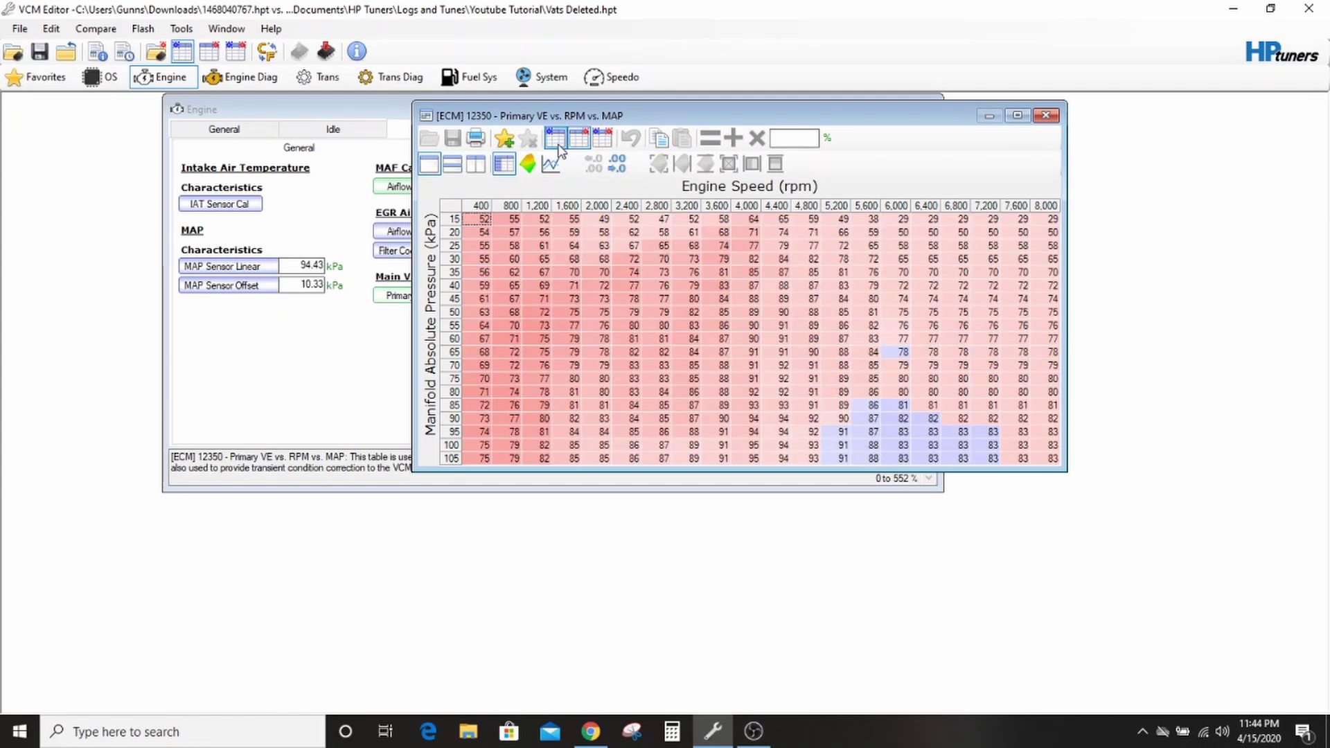
click(590, 145)
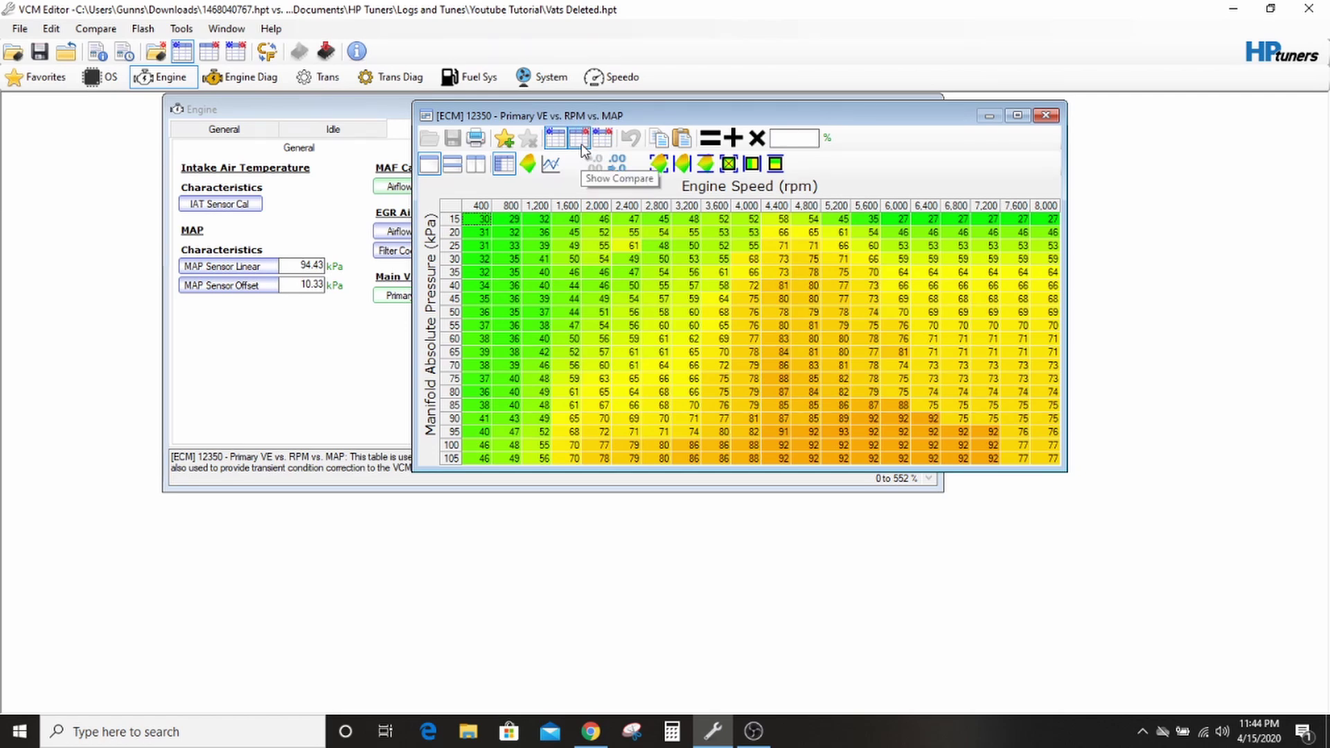
click(581, 144)
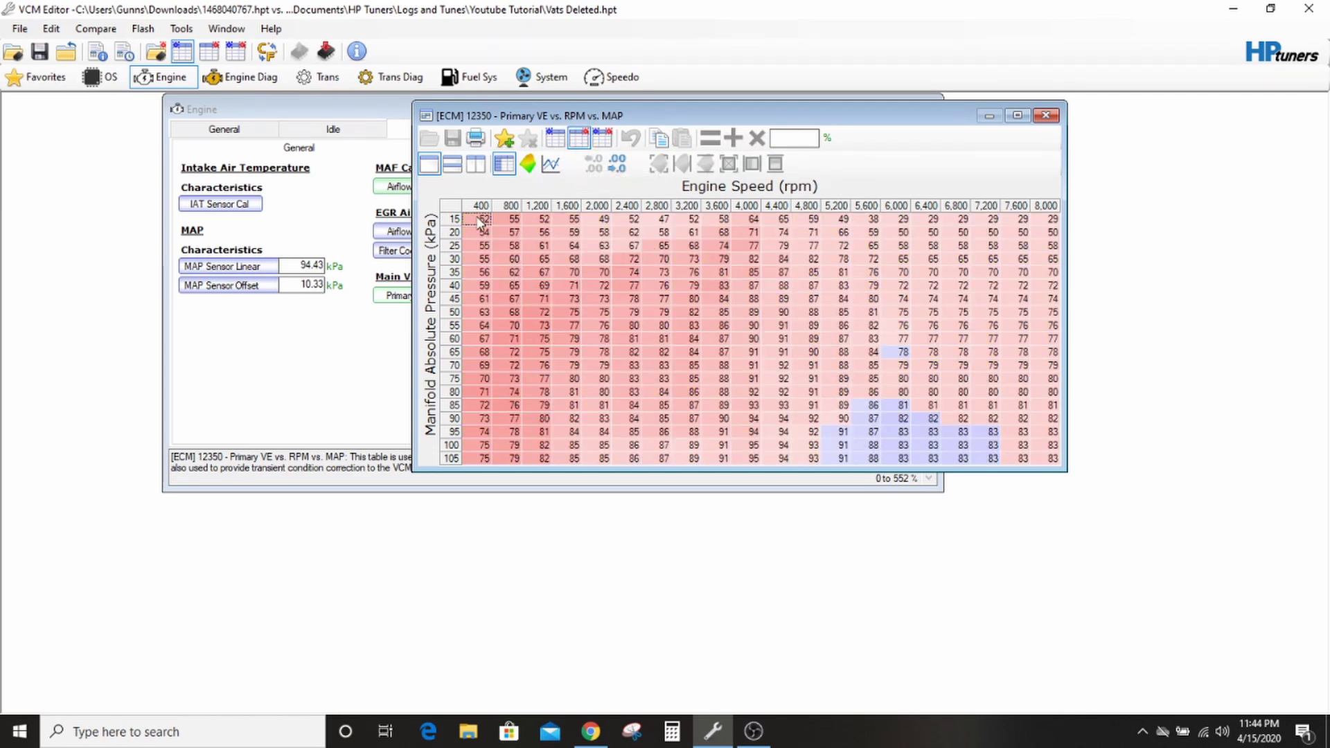
click(555, 142)
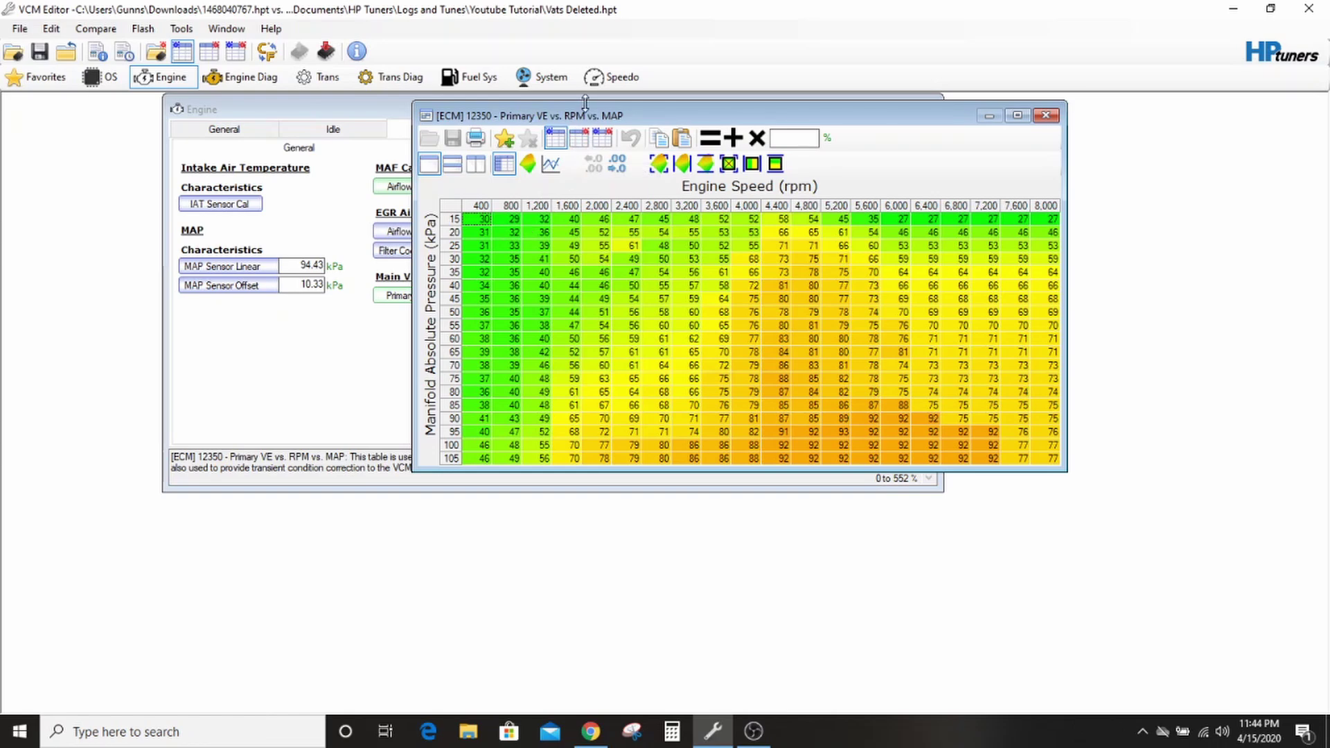
click(588, 134)
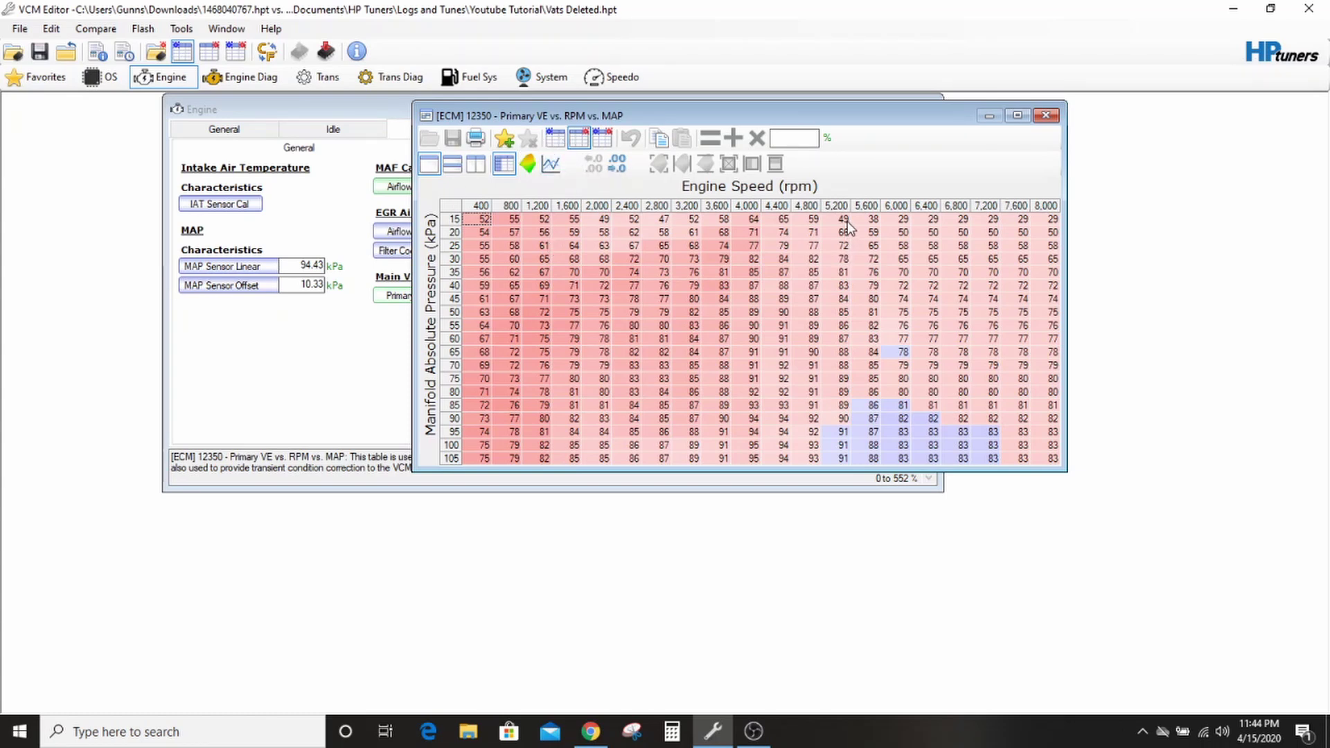
click(567, 142)
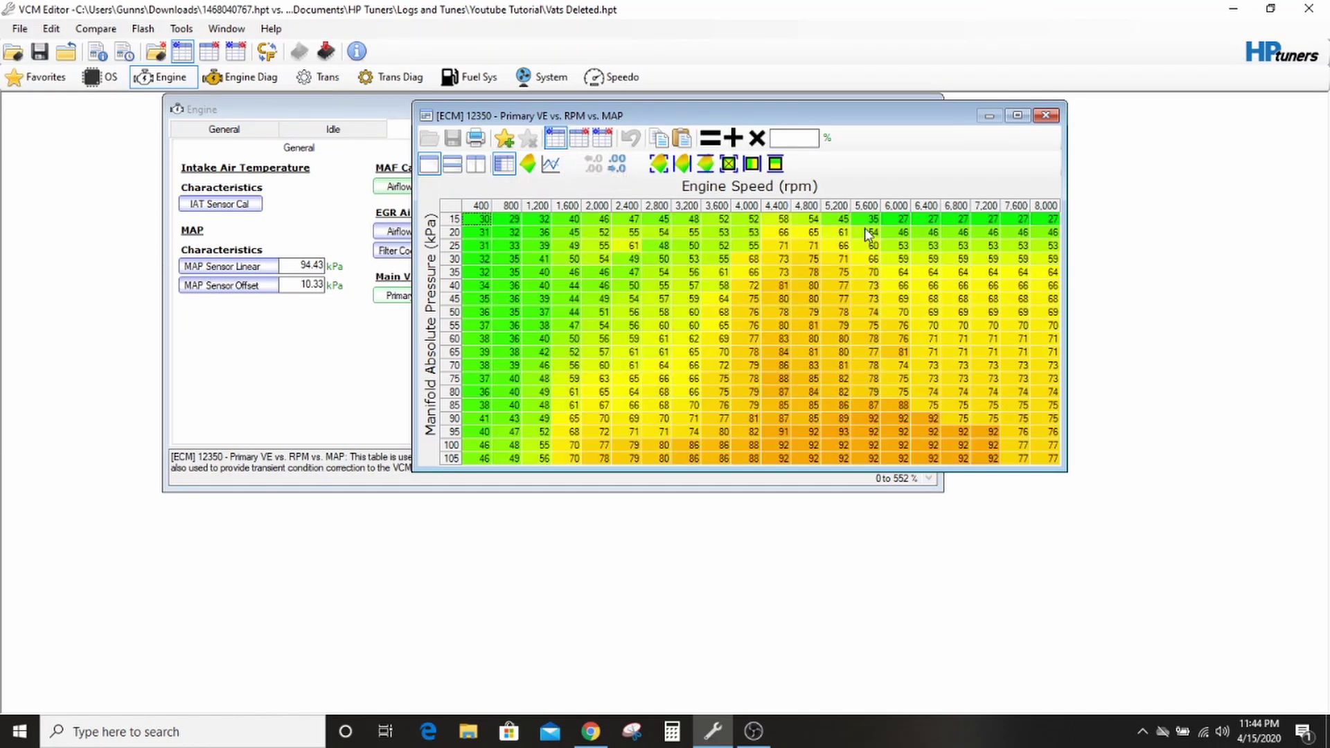
click(580, 144)
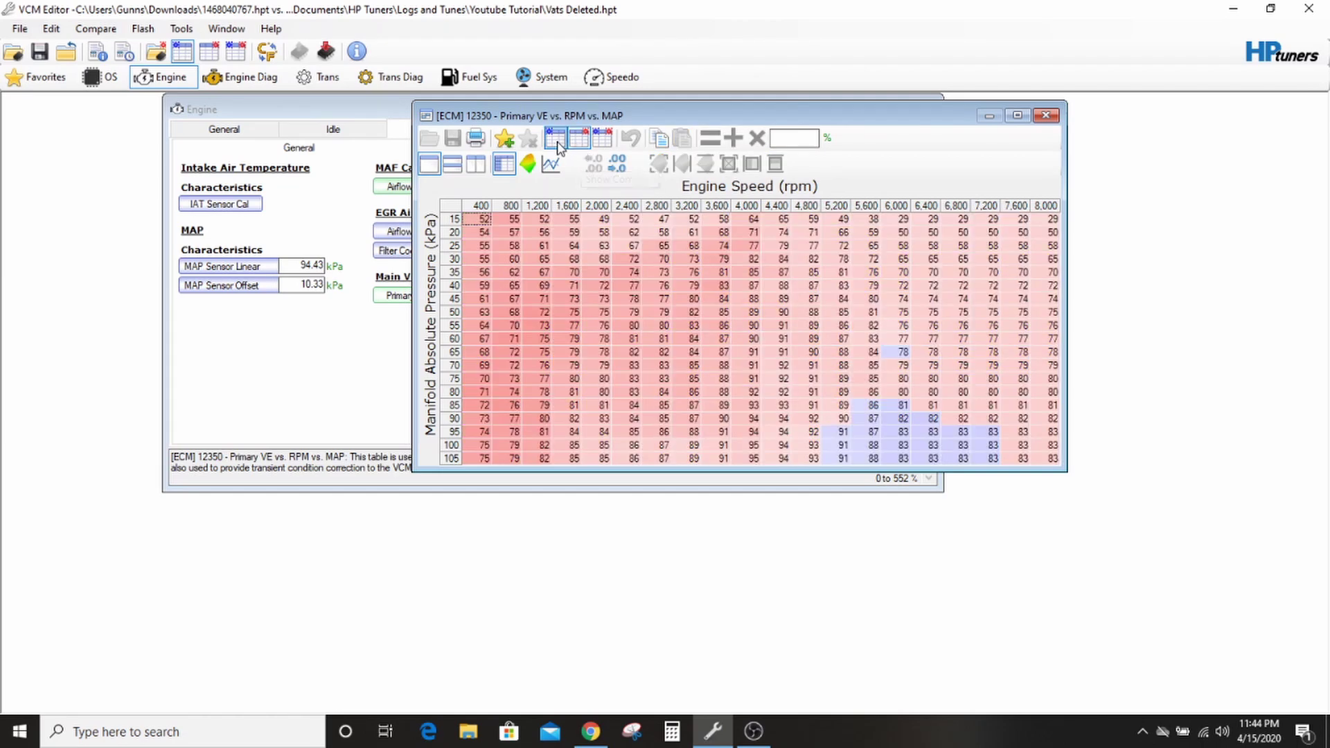
click(555, 142)
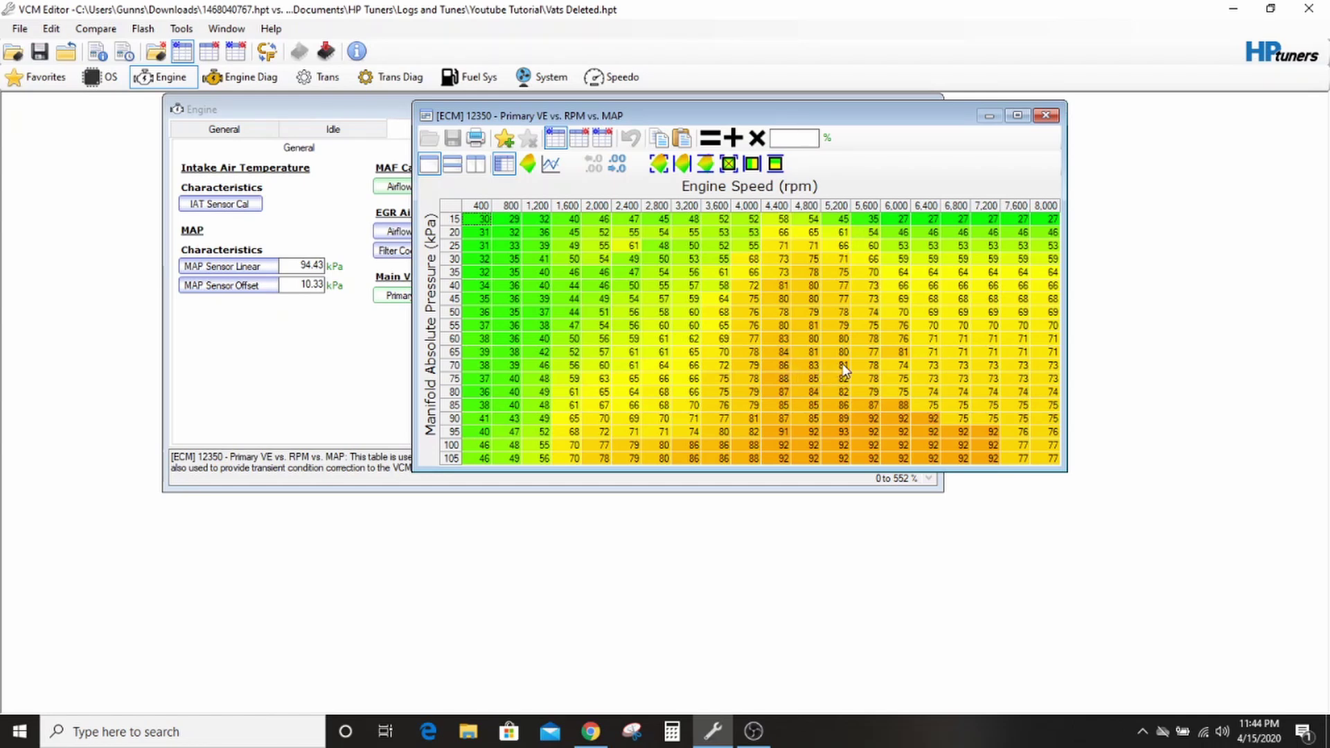
click(578, 138)
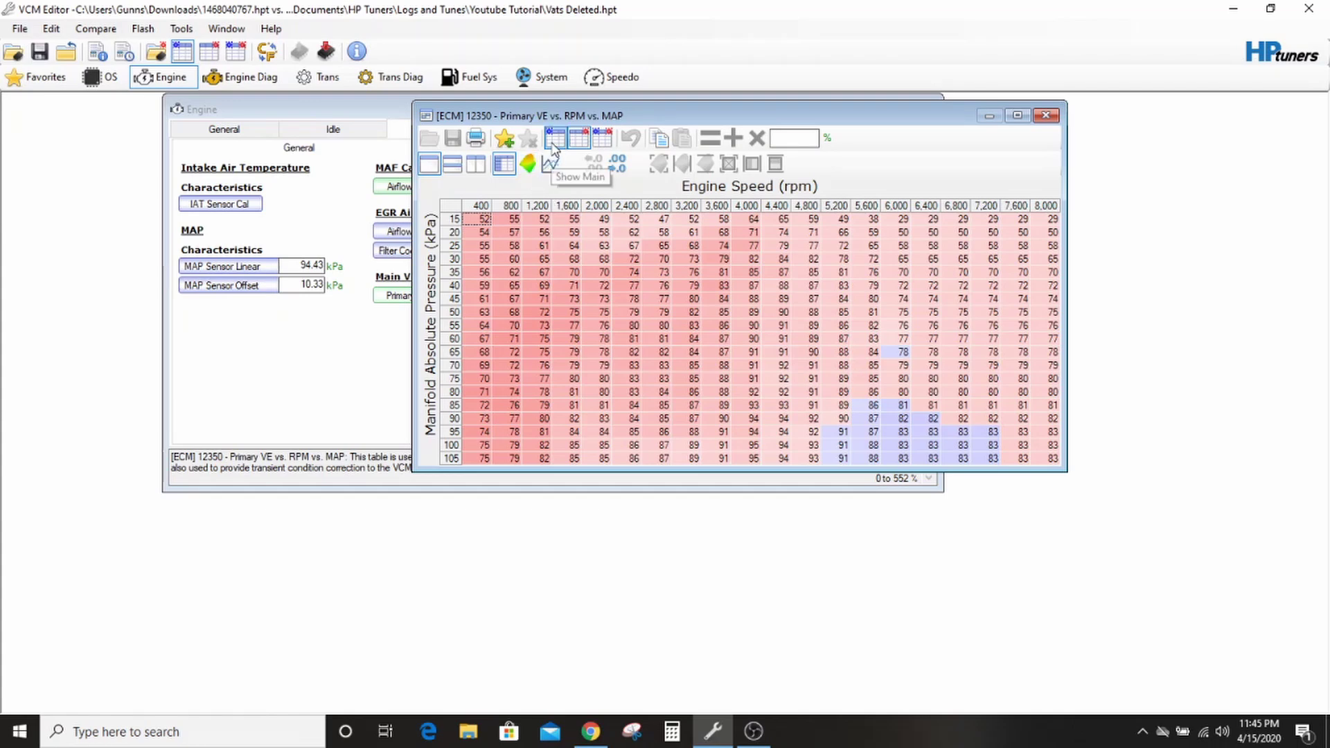
click(554, 141)
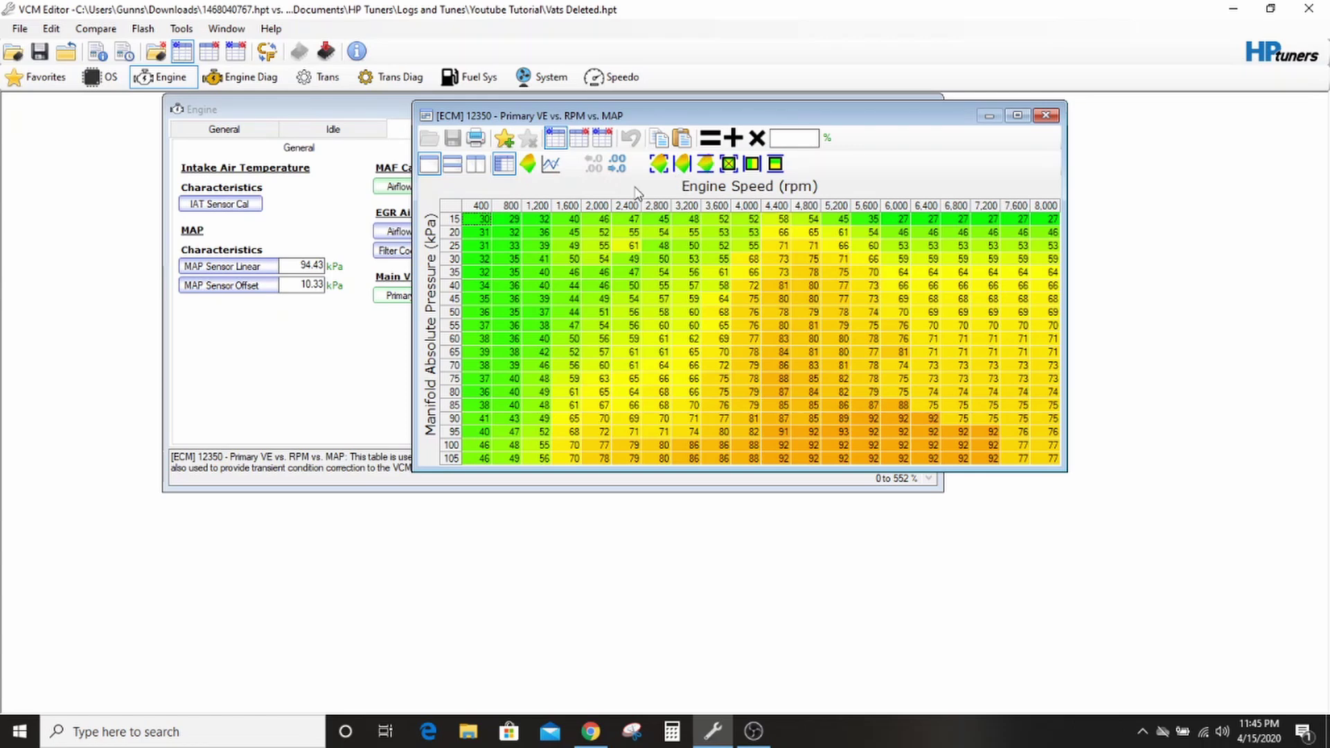
- Switch the Primary VE table between difference, compare and main views
click(602, 143)
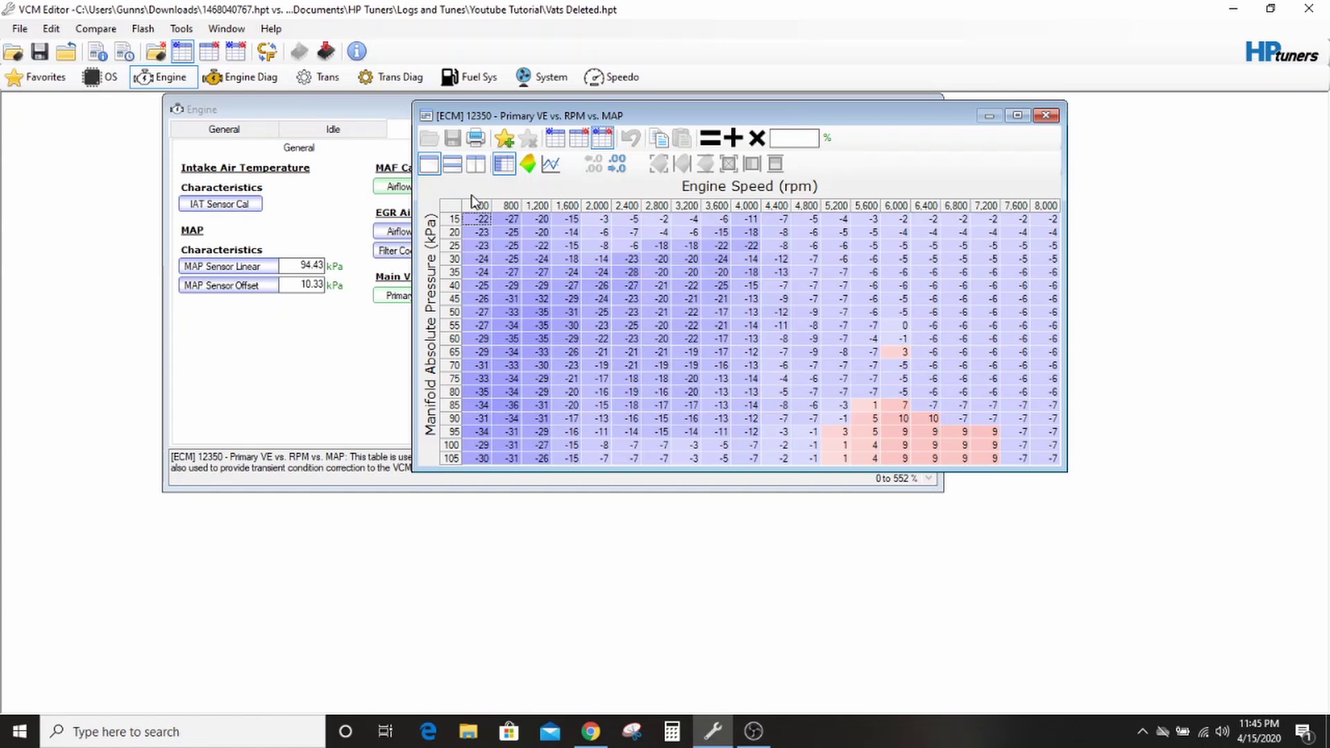
click(581, 140)
click(554, 139)
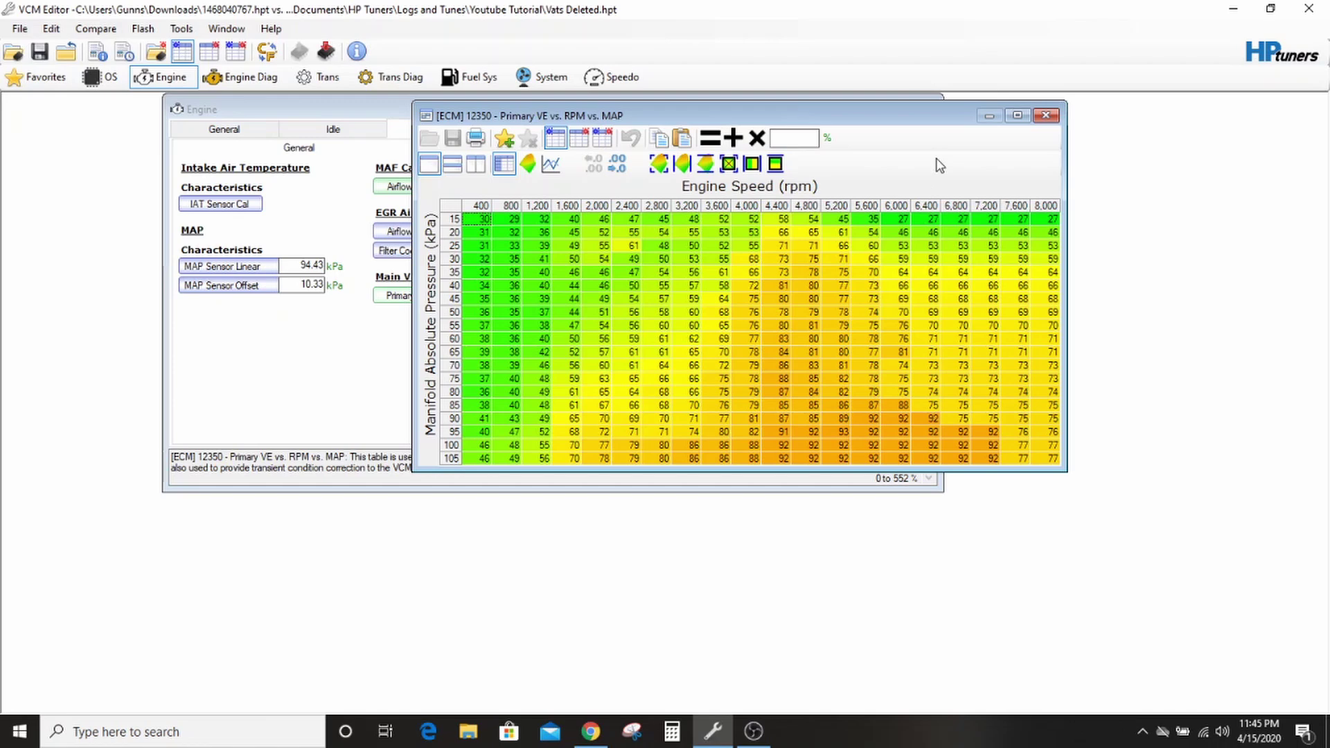
click(602, 142)
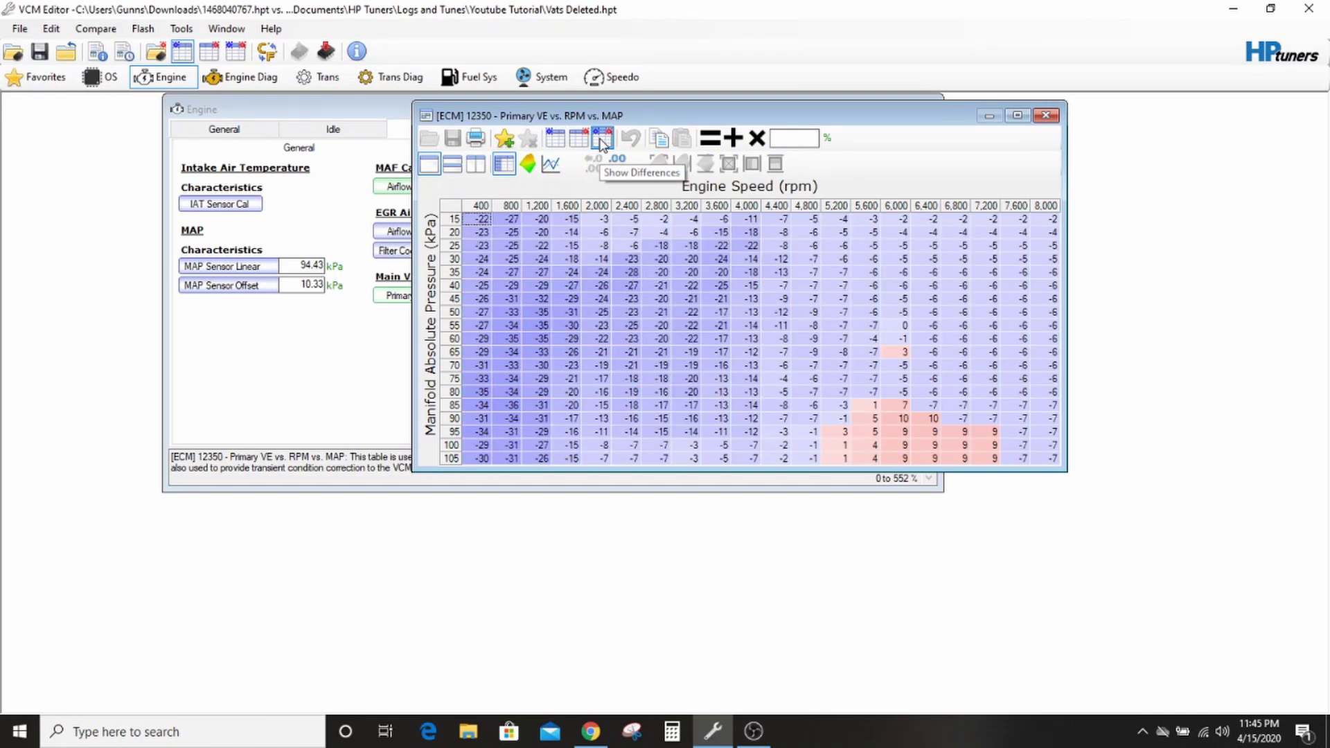
- Set every Primary VE difference to 0, show the main values, and close the table
click(452, 212)
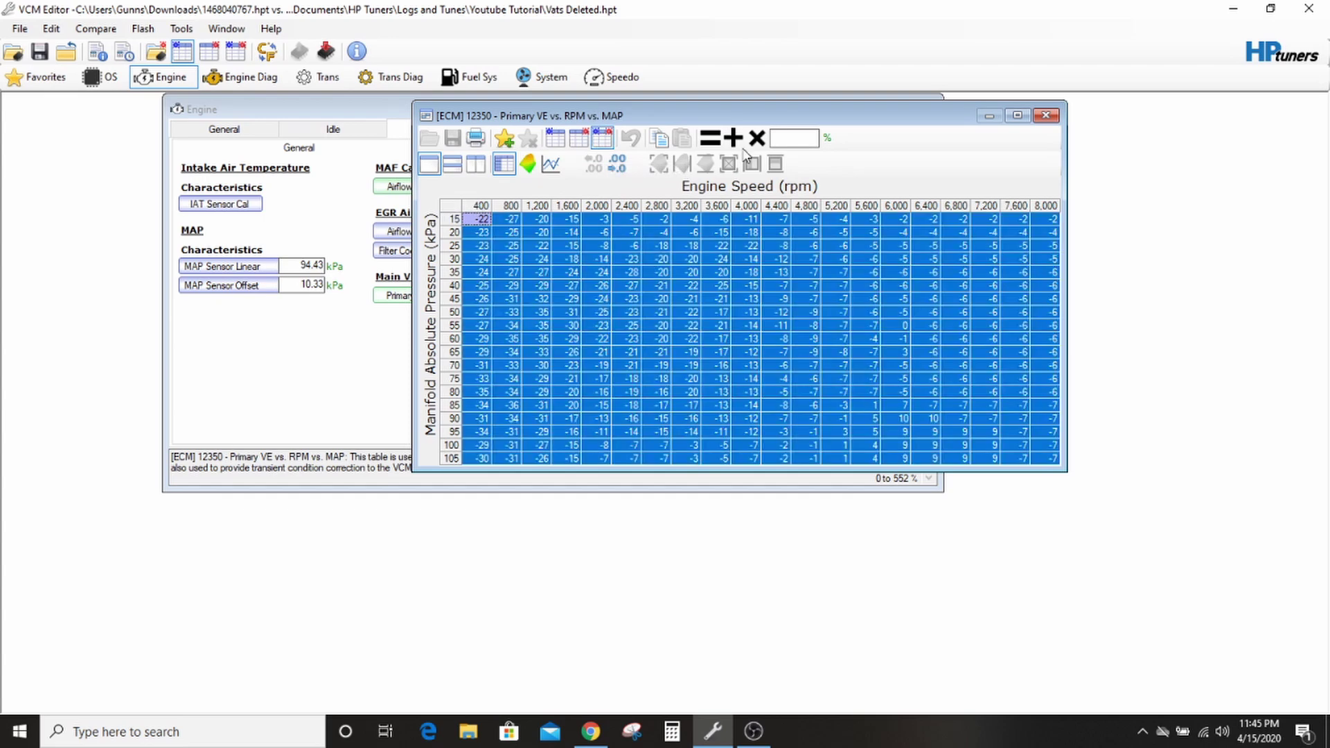
click(796, 140)
click(710, 138)
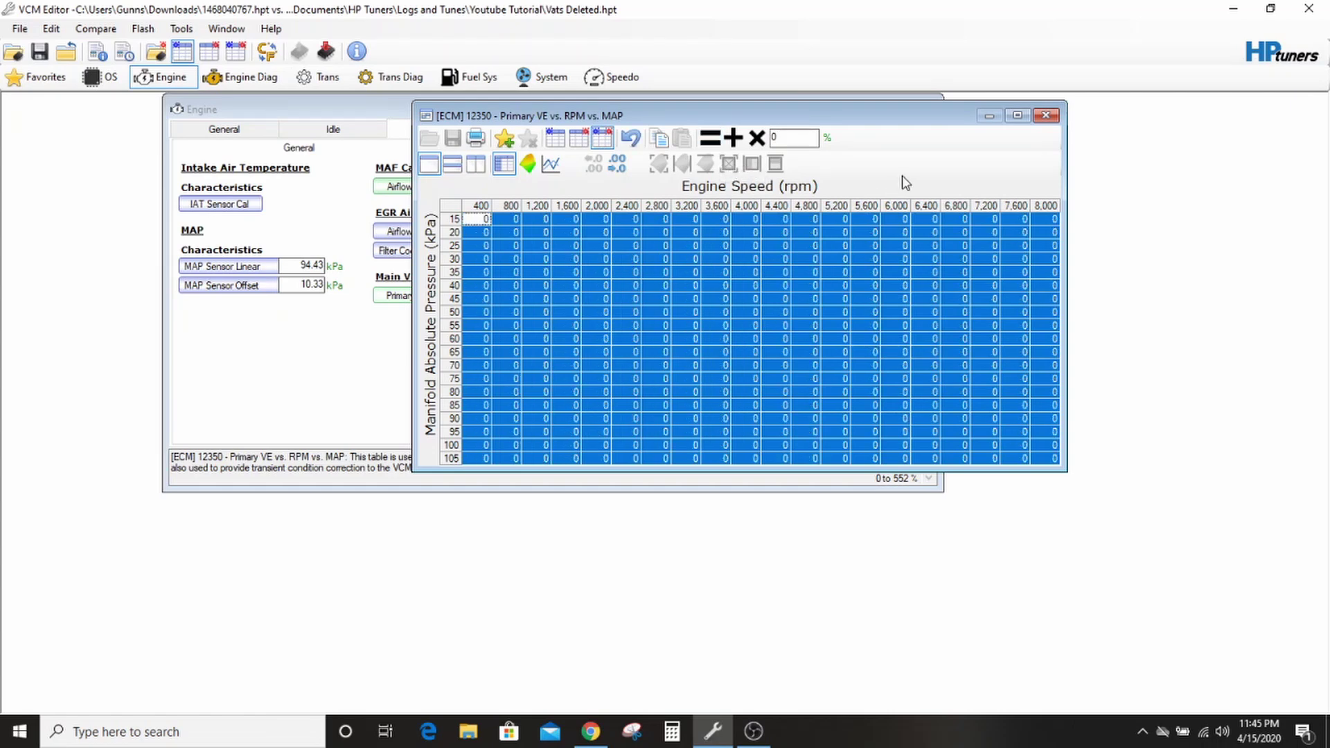
click(580, 139)
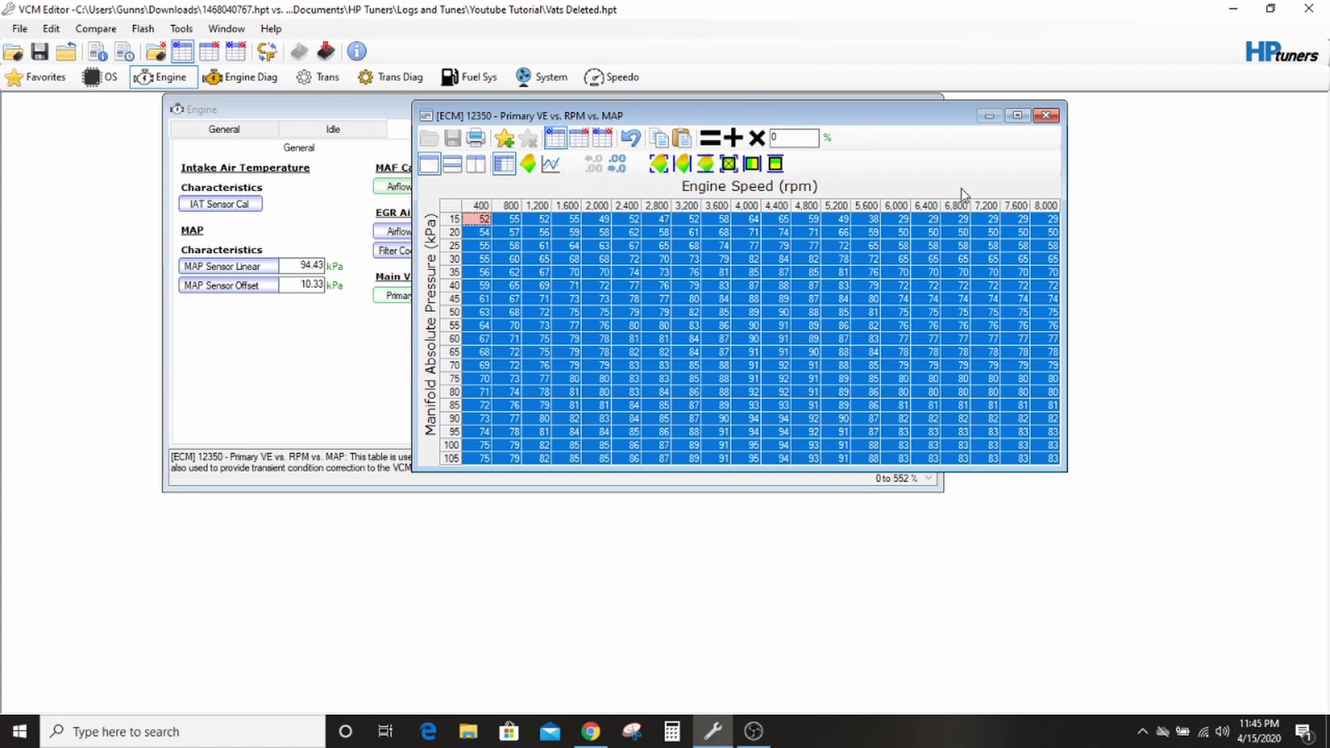
click(1046, 117)
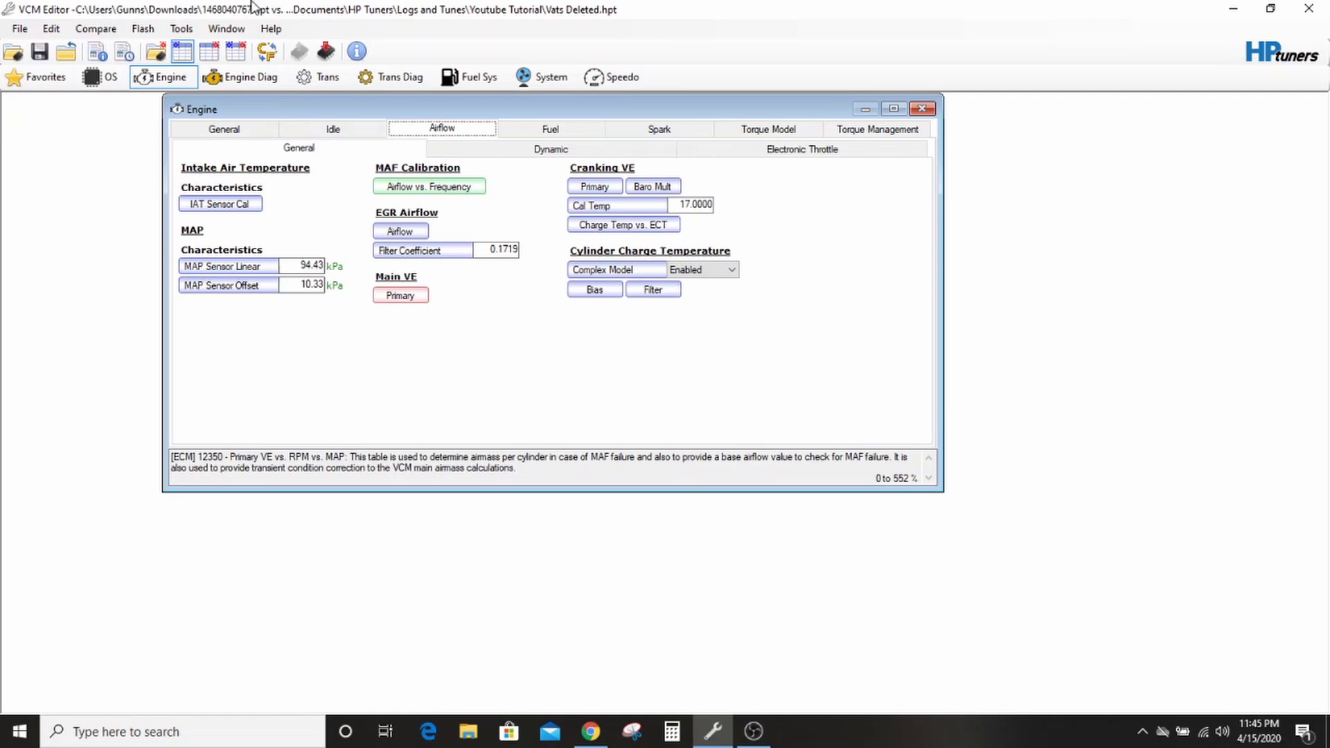
- Close the current tune, discarding unsaved changes
click(21, 29)
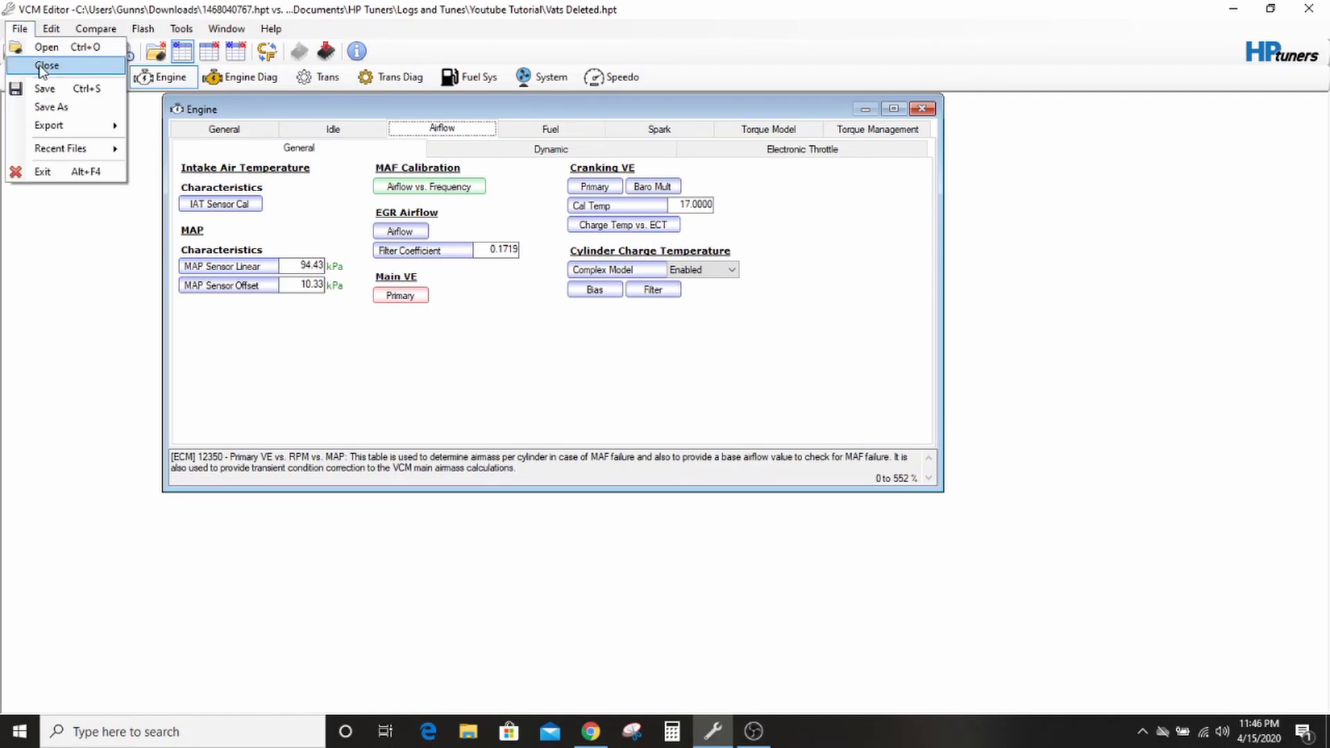
click(40, 66)
click(672, 424)
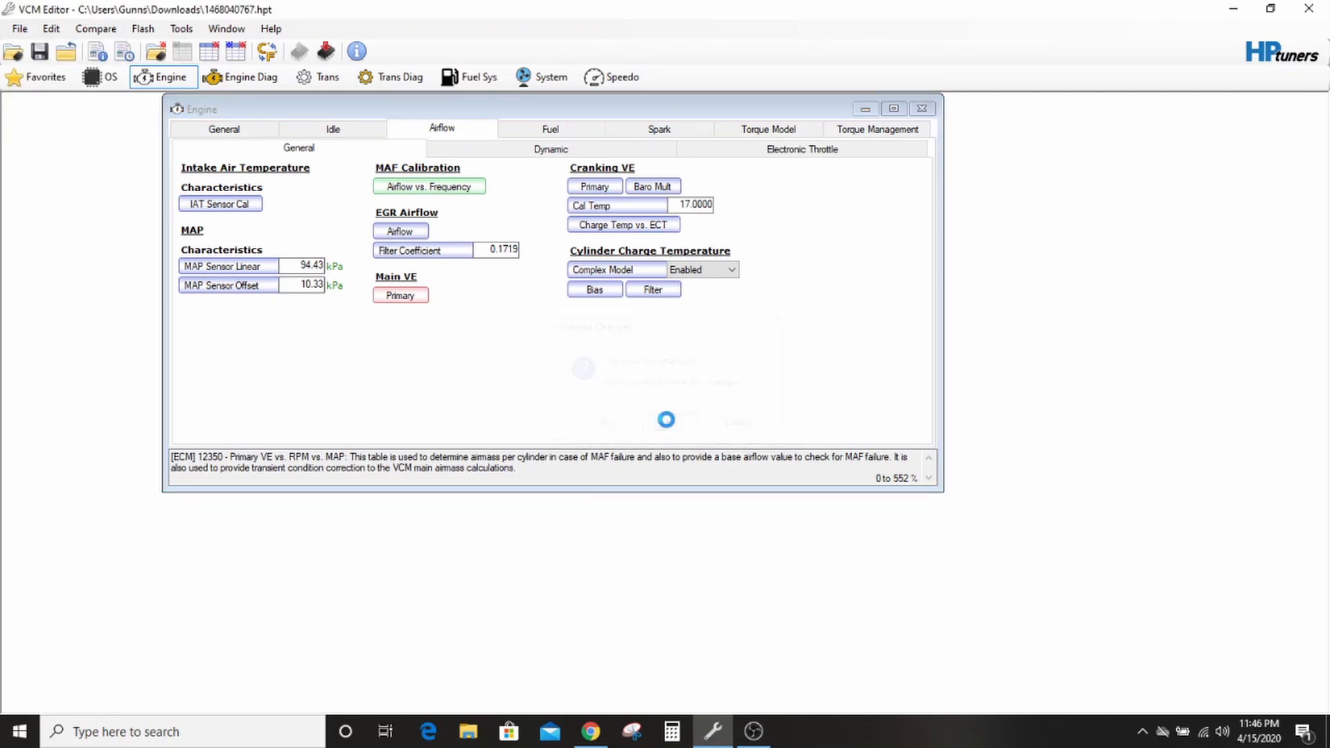
- Open Vats Deleted.hpt from the Youtube Tutorial folder
click(14, 52)
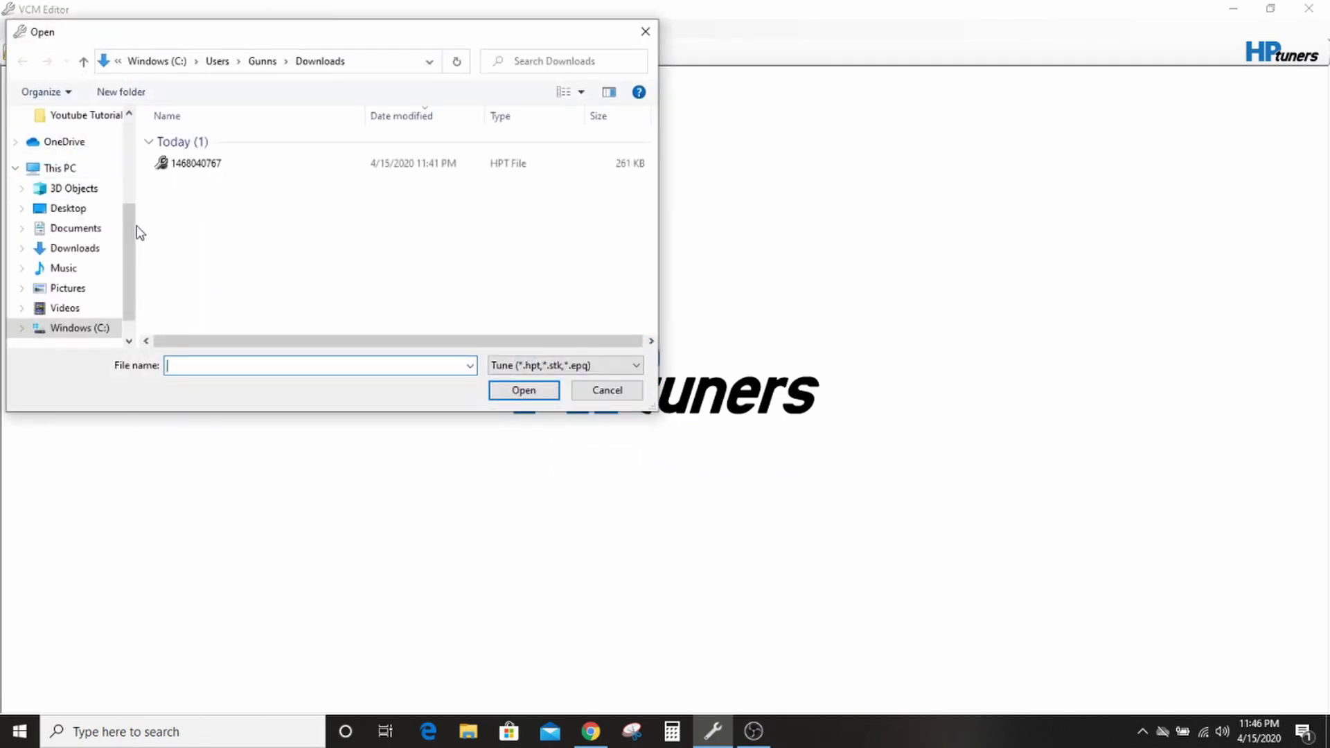
drag(136, 233, 138, 180)
click(97, 236)
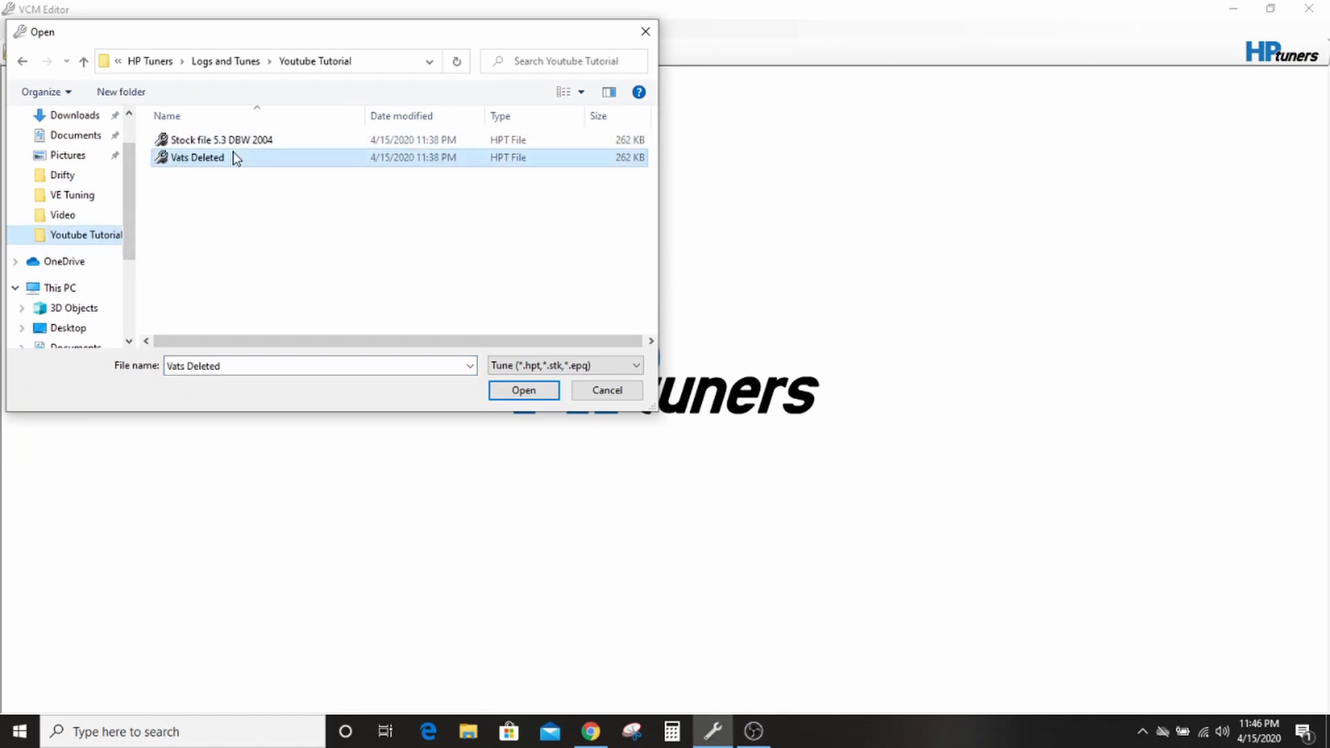
double_click(235, 157)
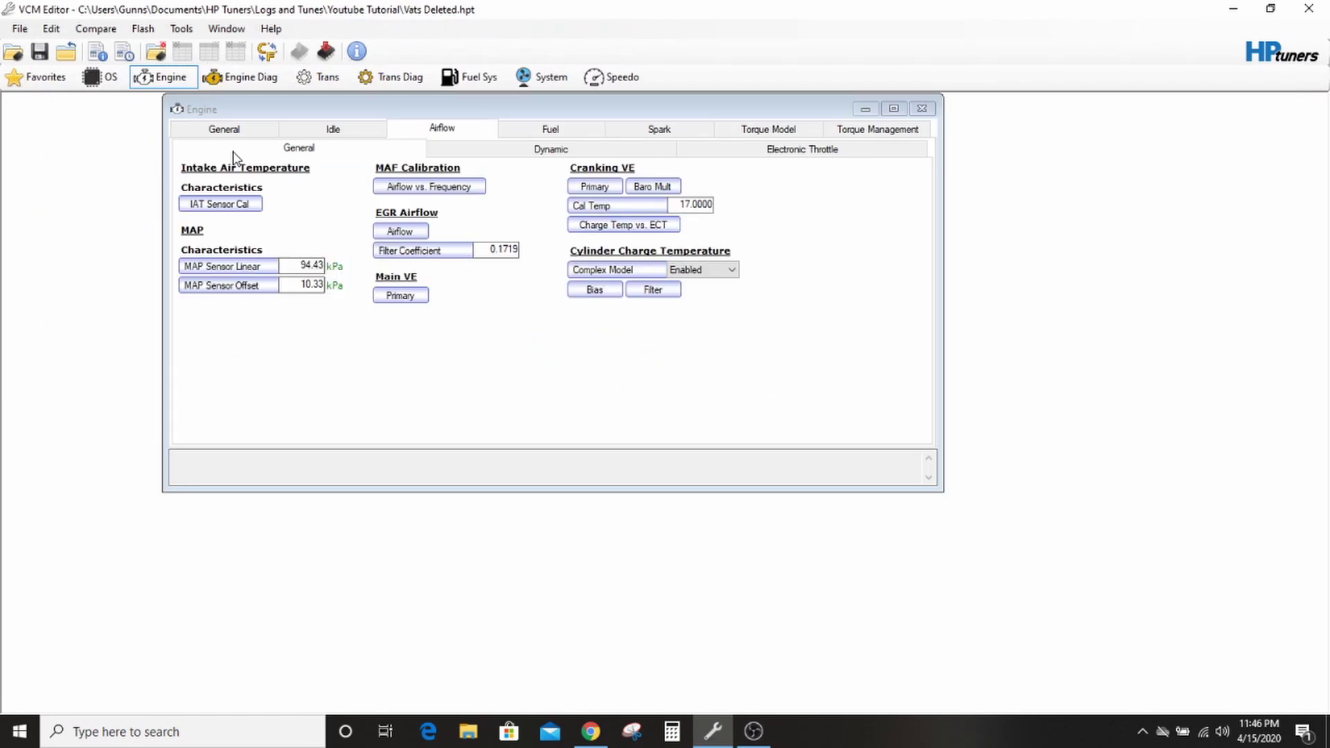
click(105, 29)
click(104, 45)
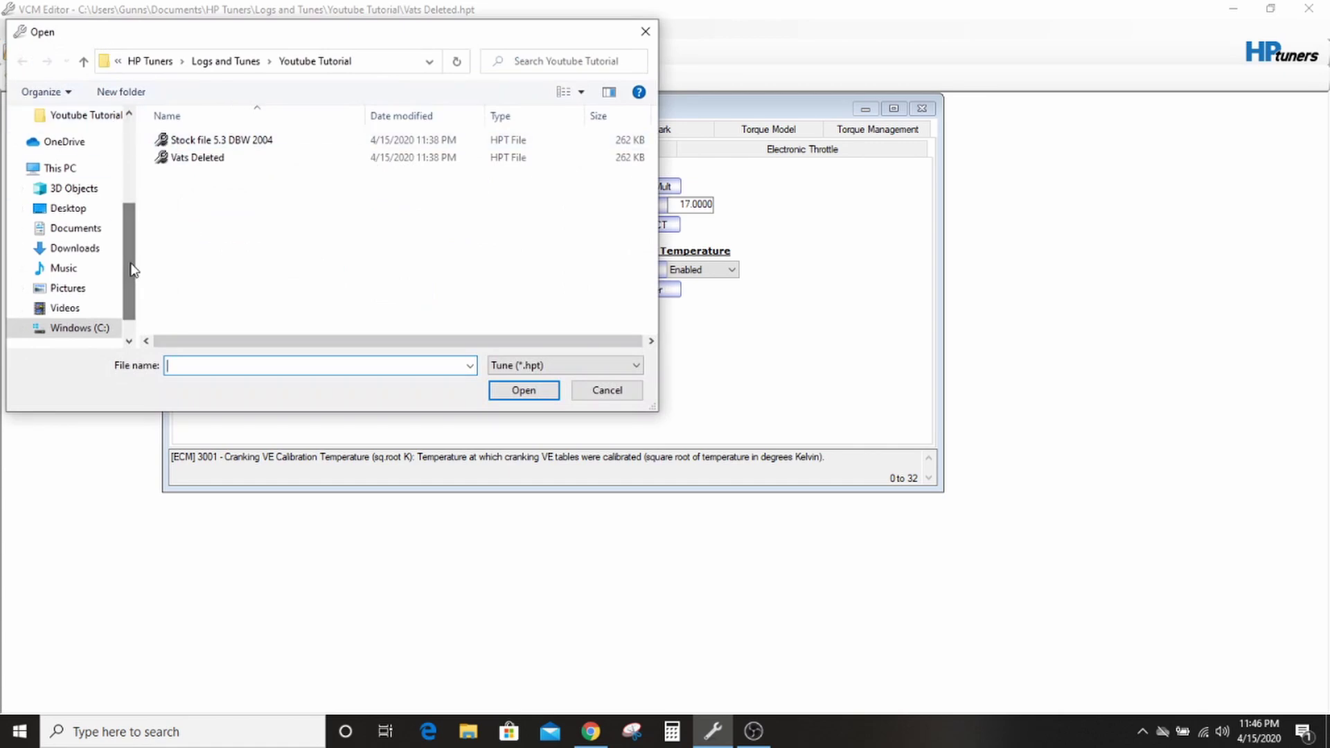
click(90, 249)
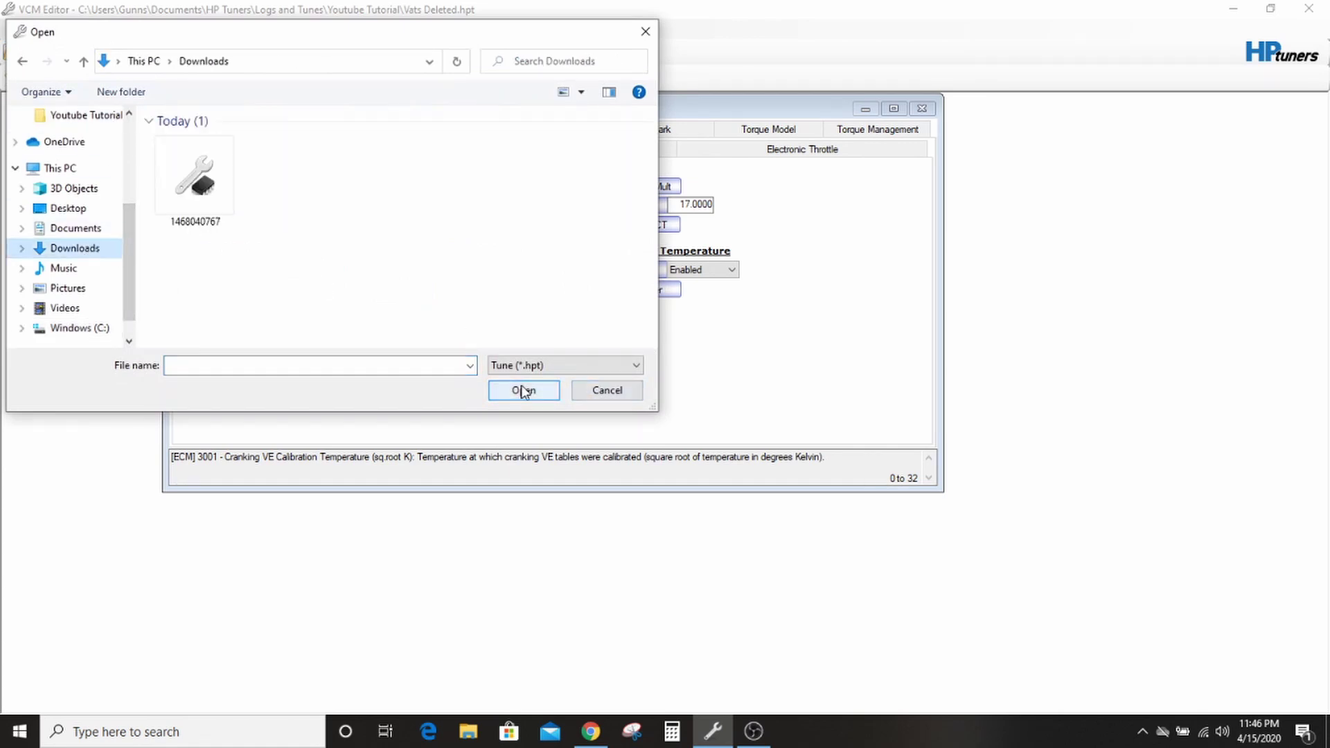
double_click(201, 181)
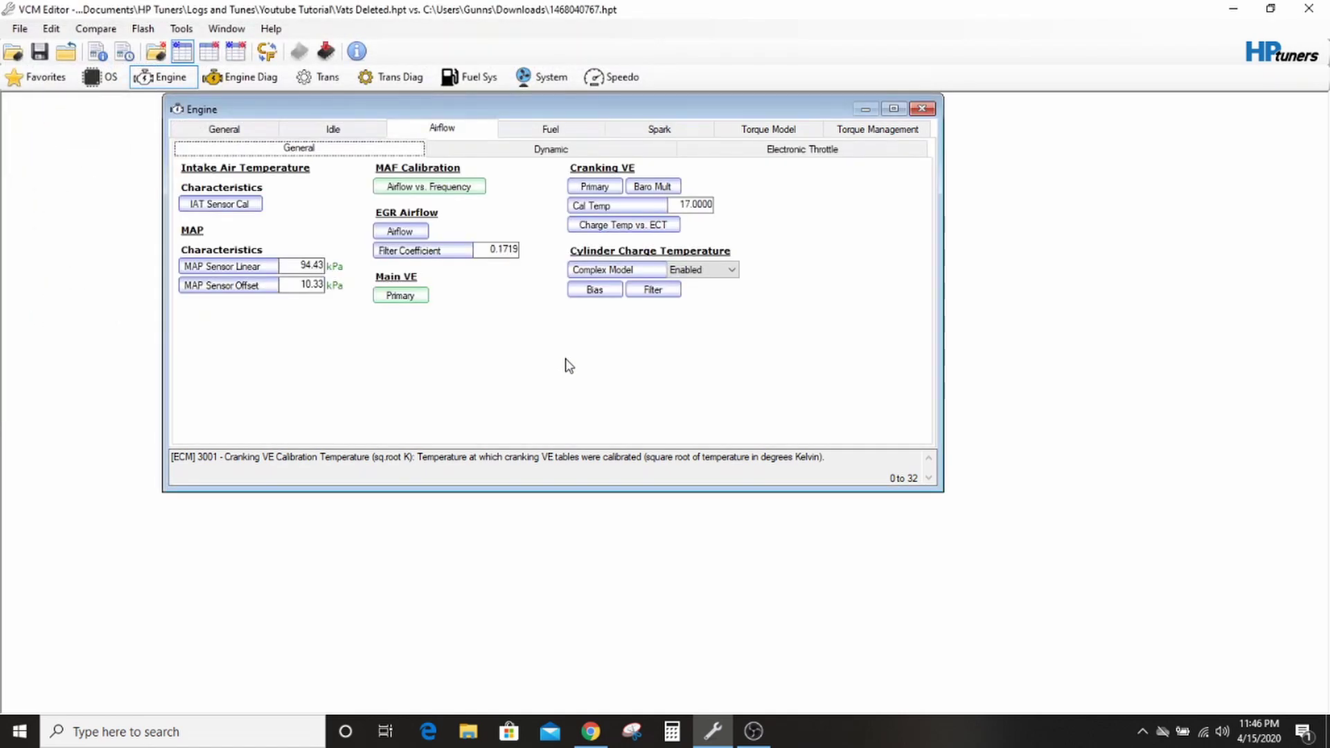
click(396, 296)
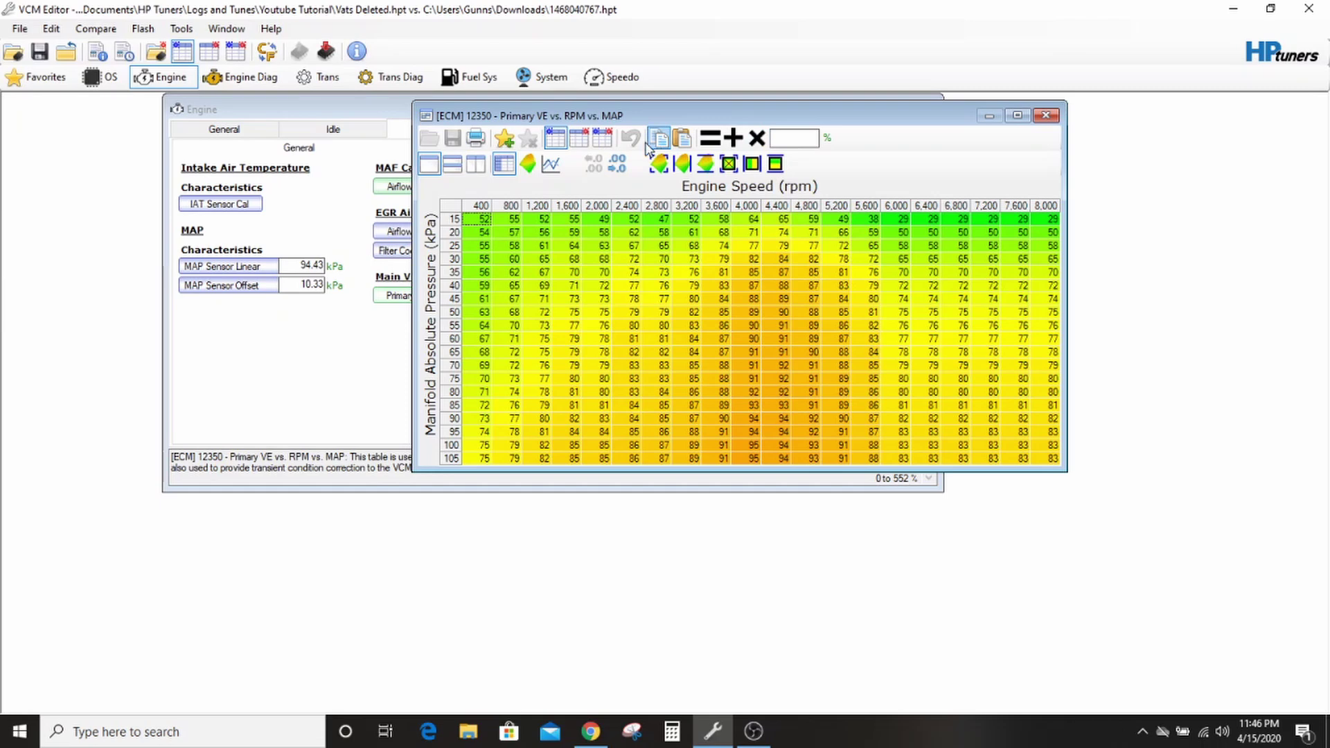
click(602, 138)
click(457, 208)
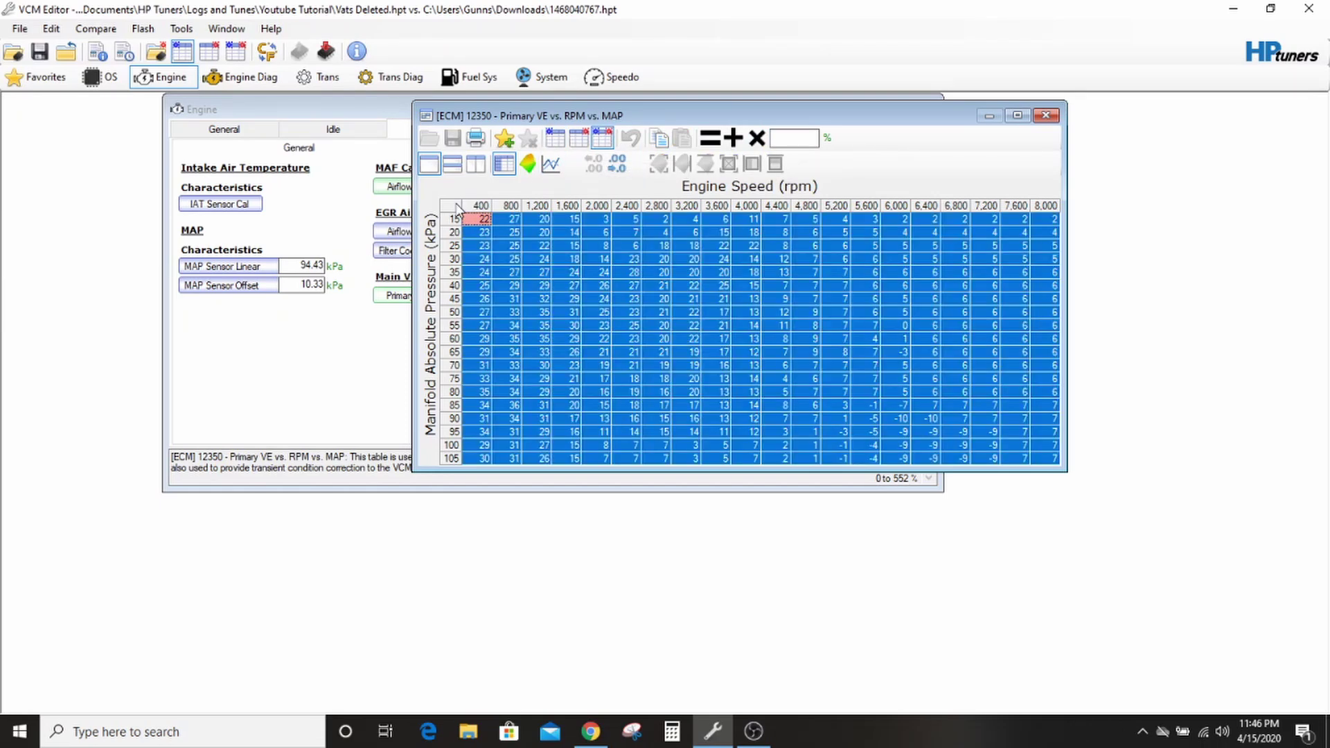
click(786, 139)
text(0)
click(710, 138)
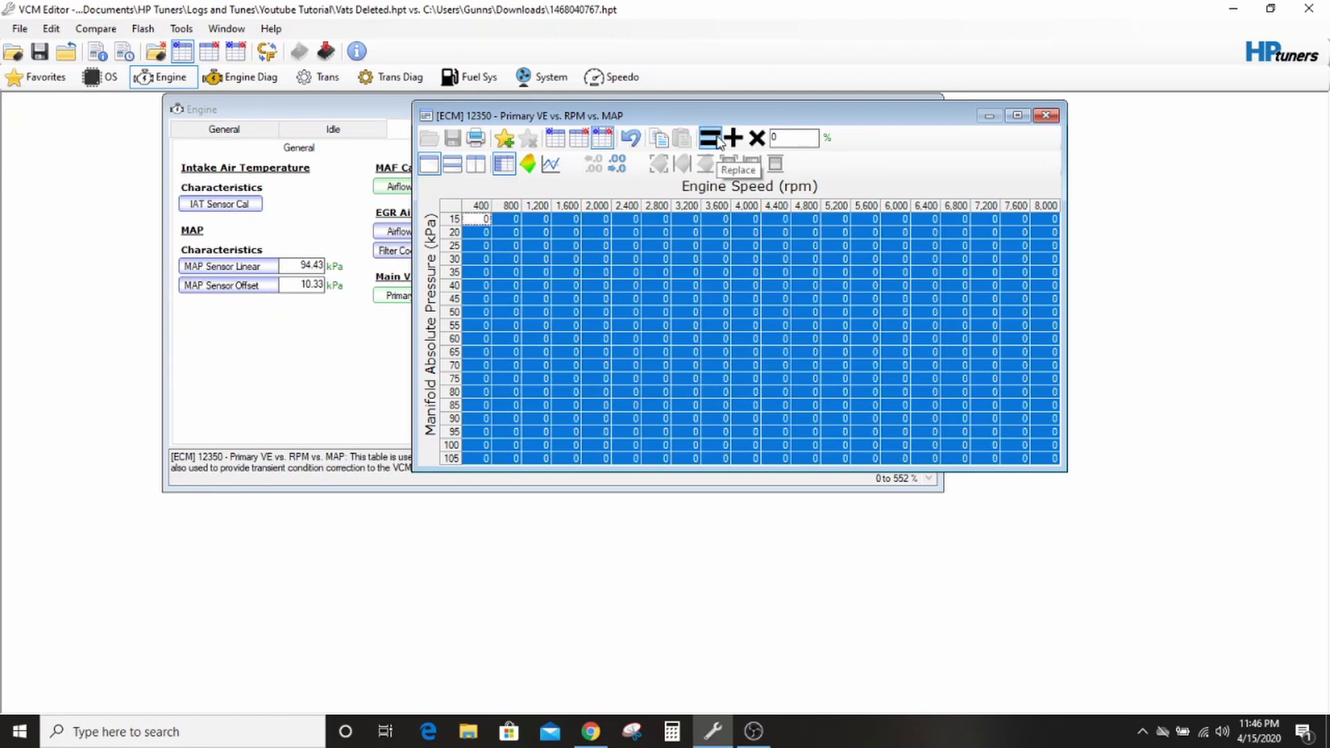
click(1046, 115)
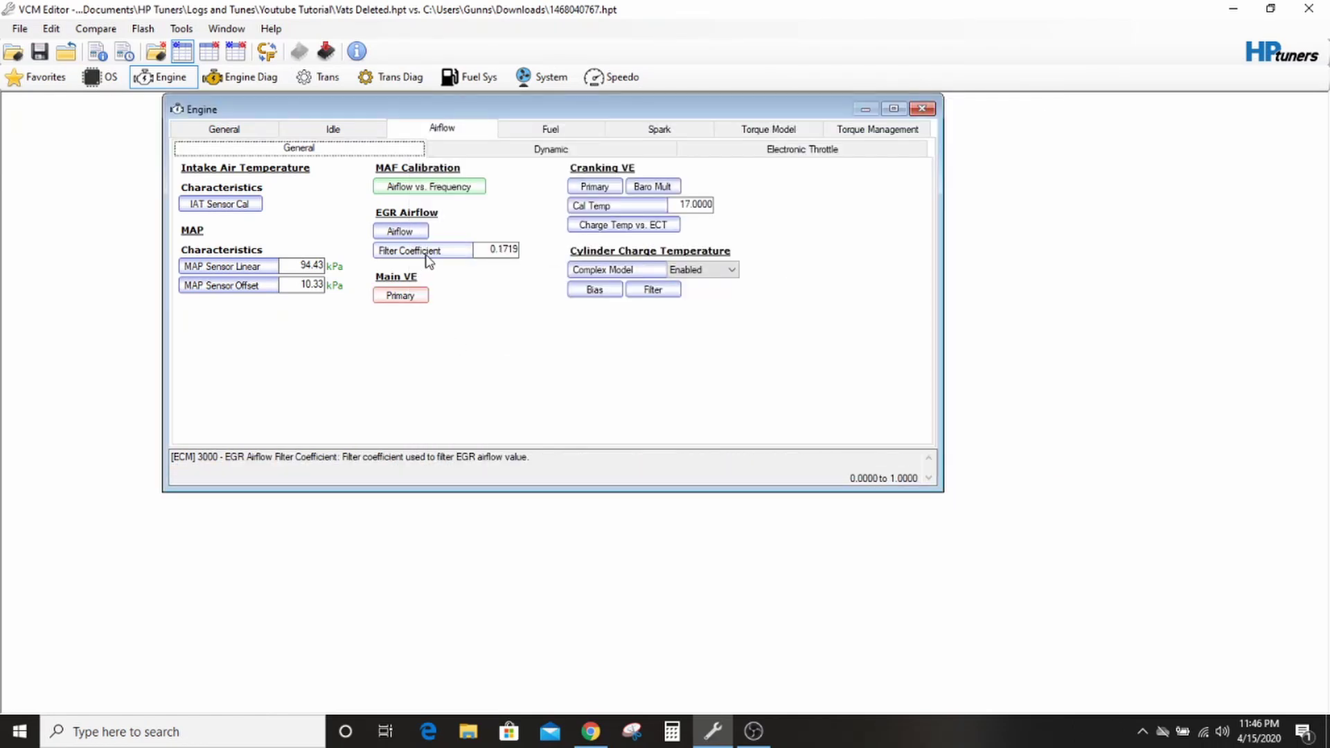
- Open the Idle tab's base Target Idle Speed table, alternate main and compare values, then close it
click(370, 138)
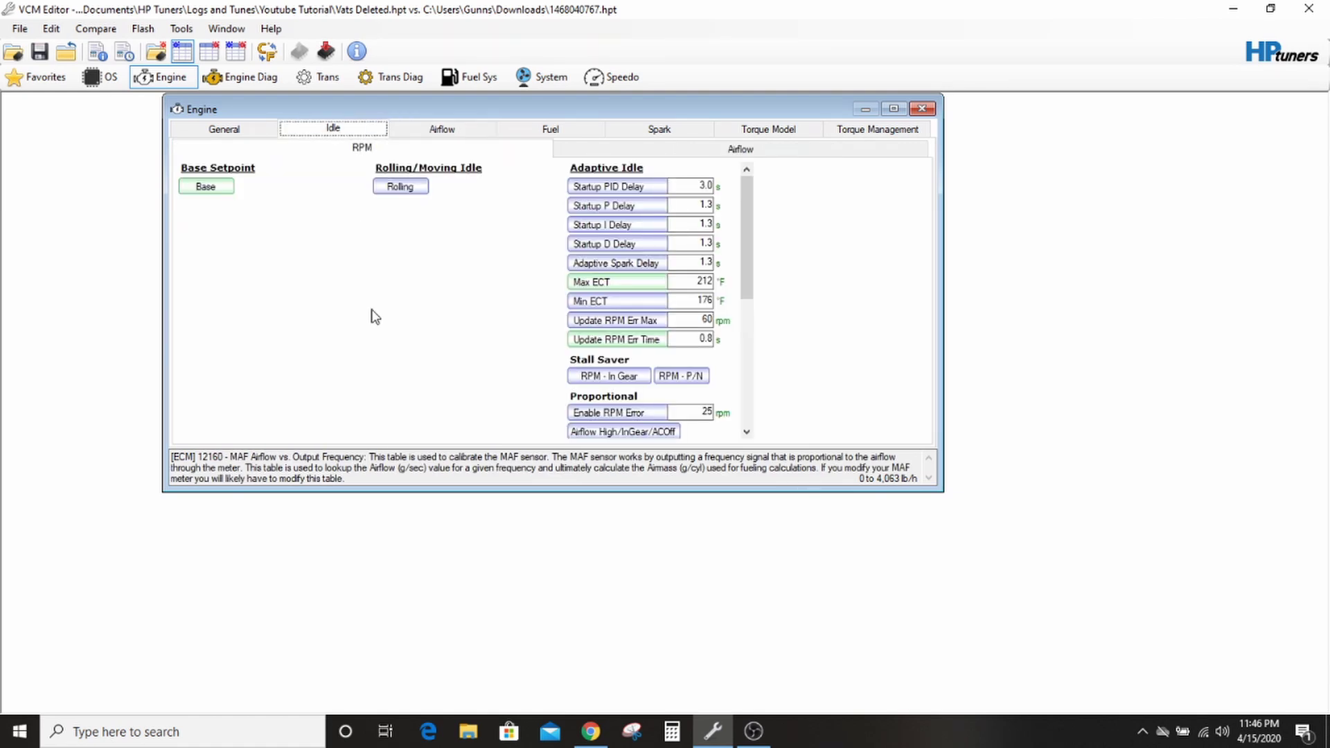
click(224, 188)
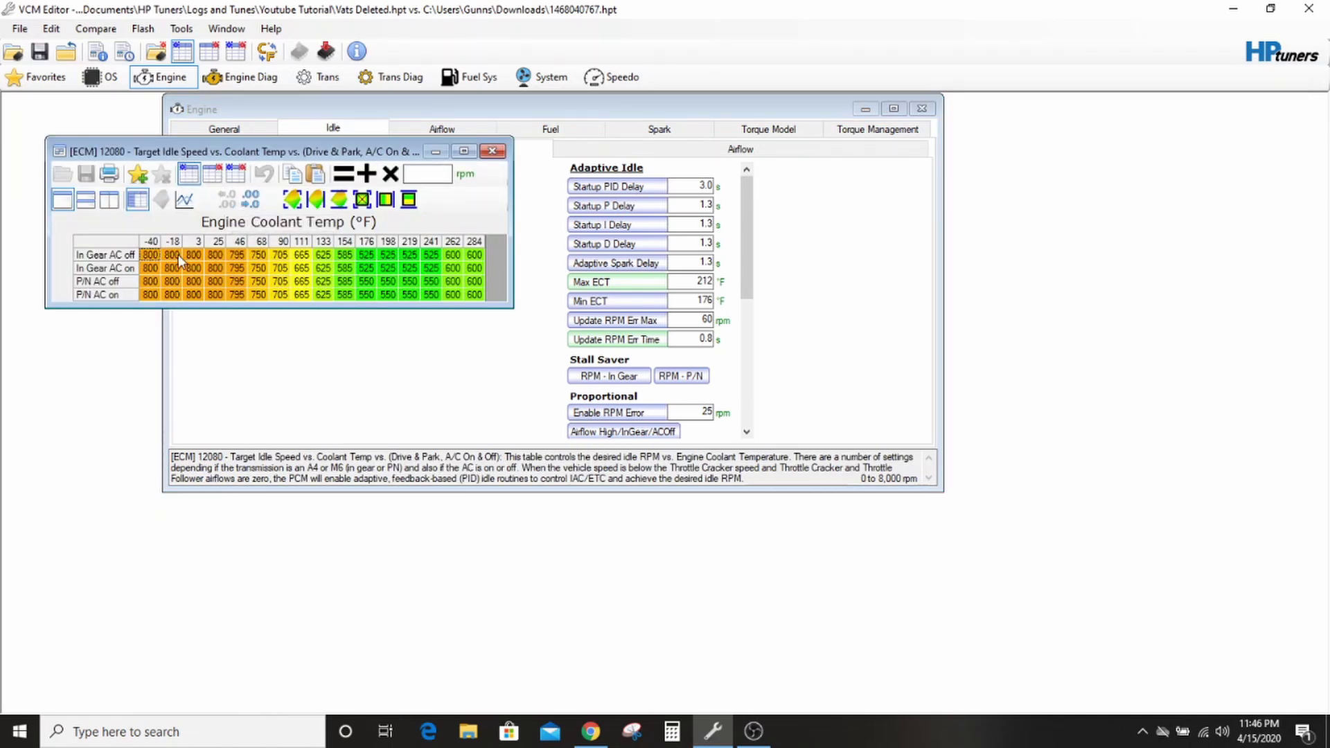
click(212, 174)
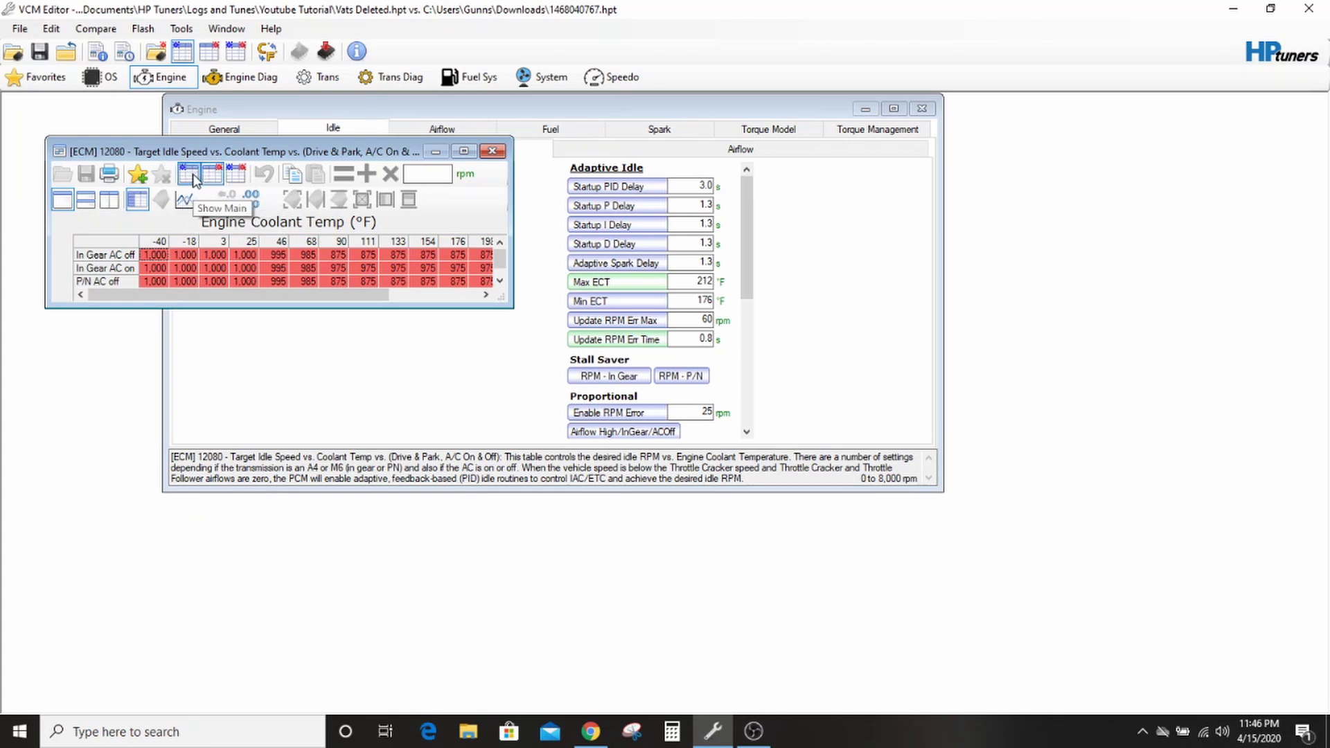
click(189, 174)
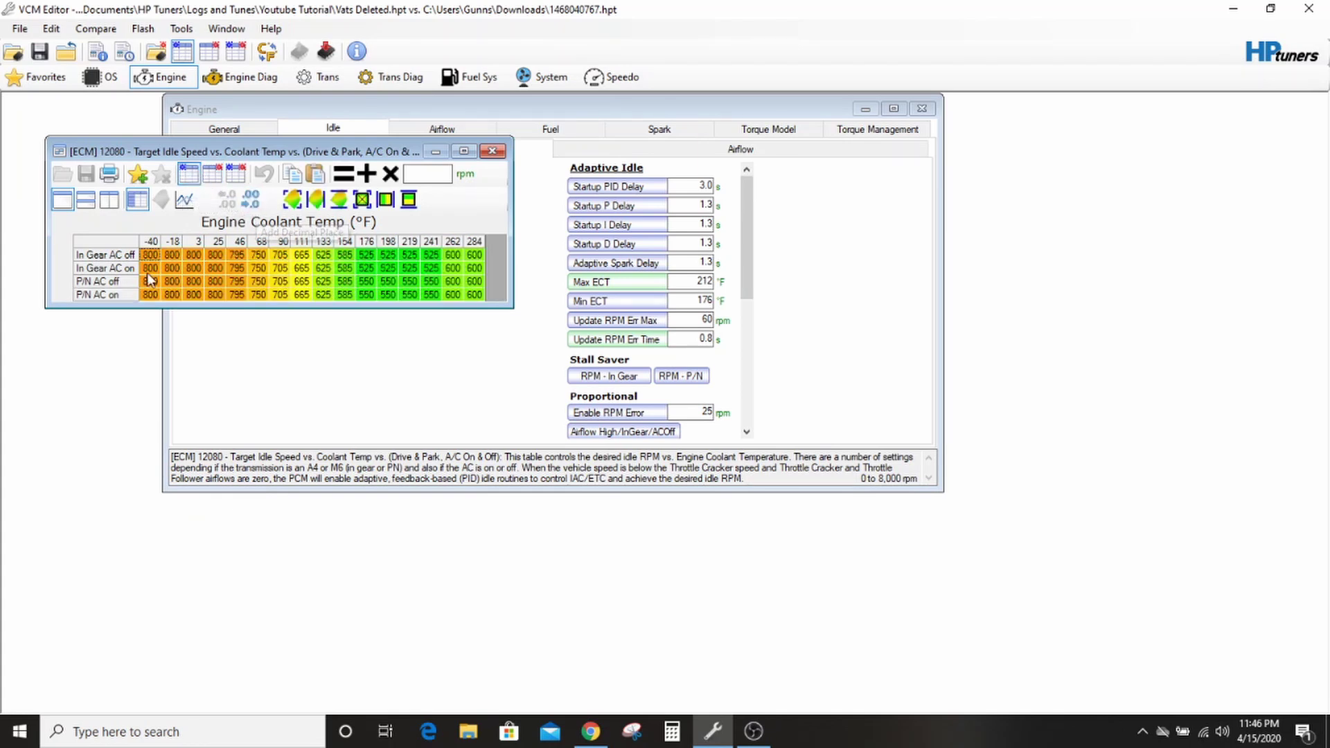
click(213, 172)
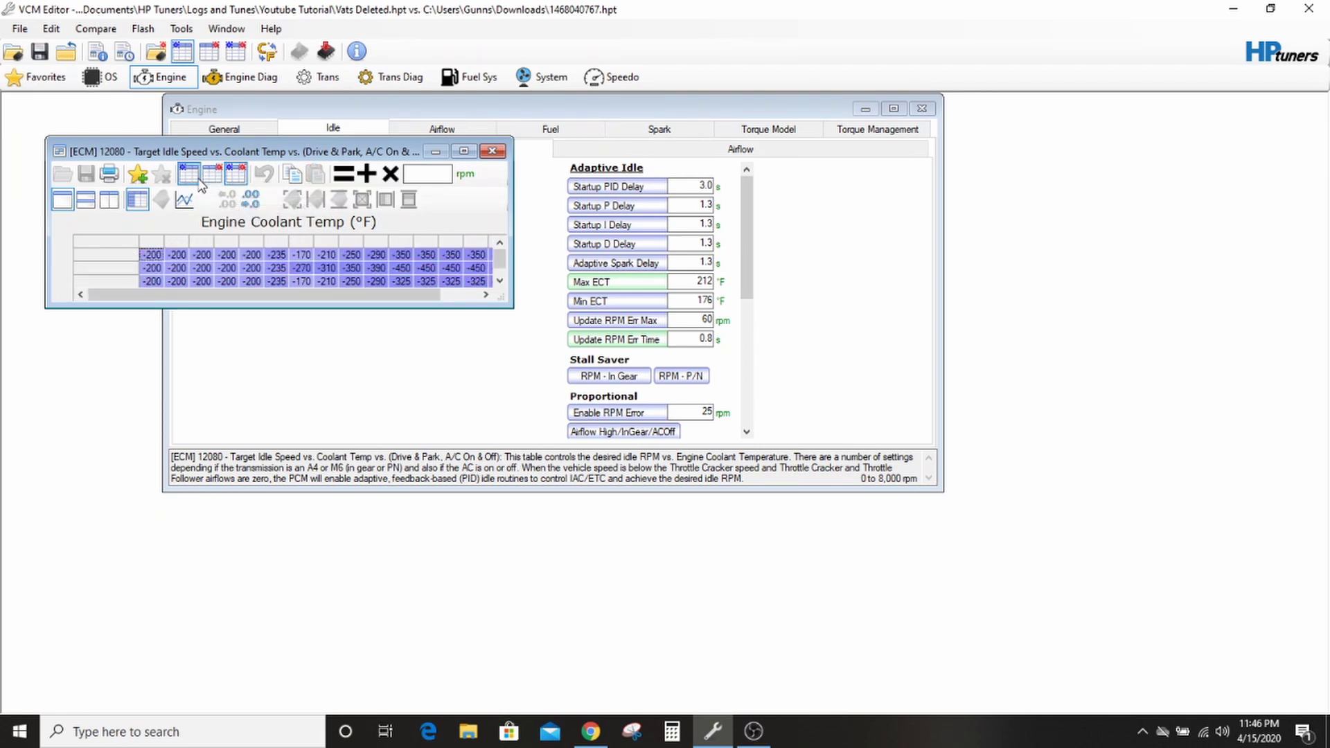
click(205, 178)
click(210, 177)
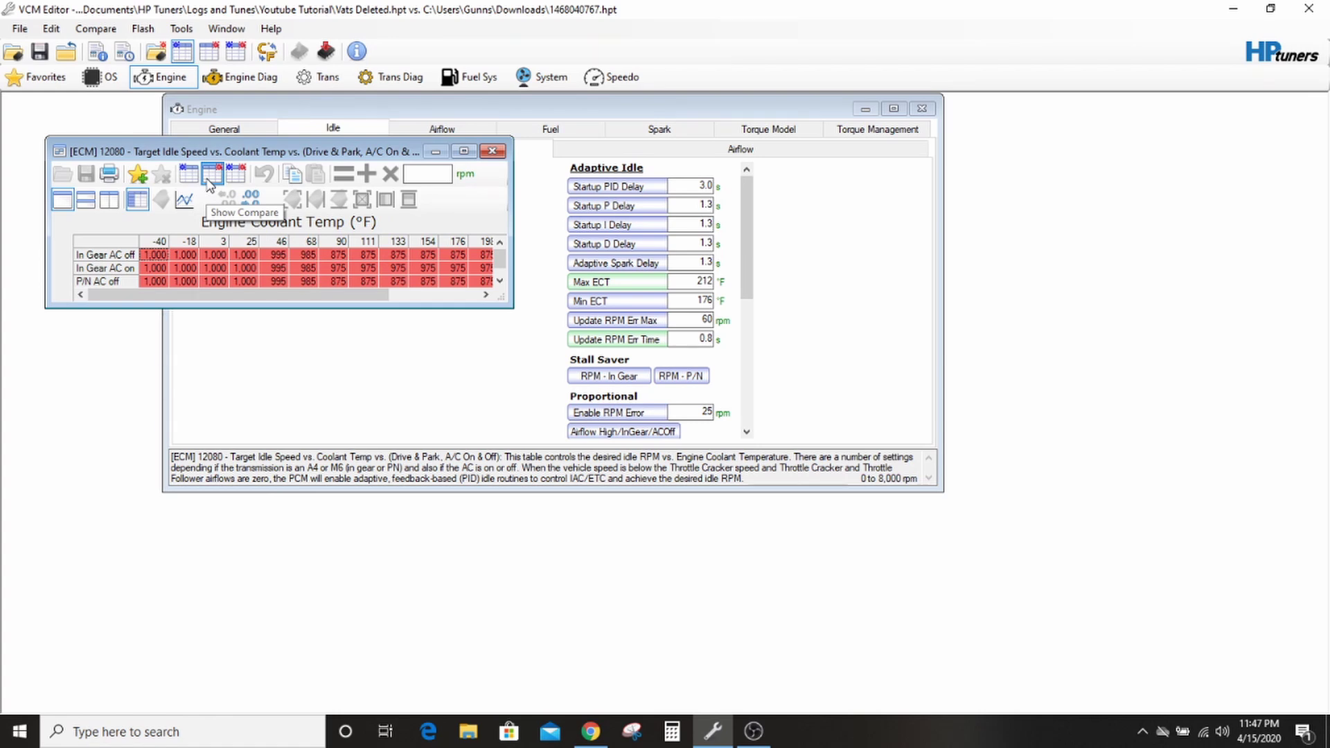
drag(321, 298, 442, 309)
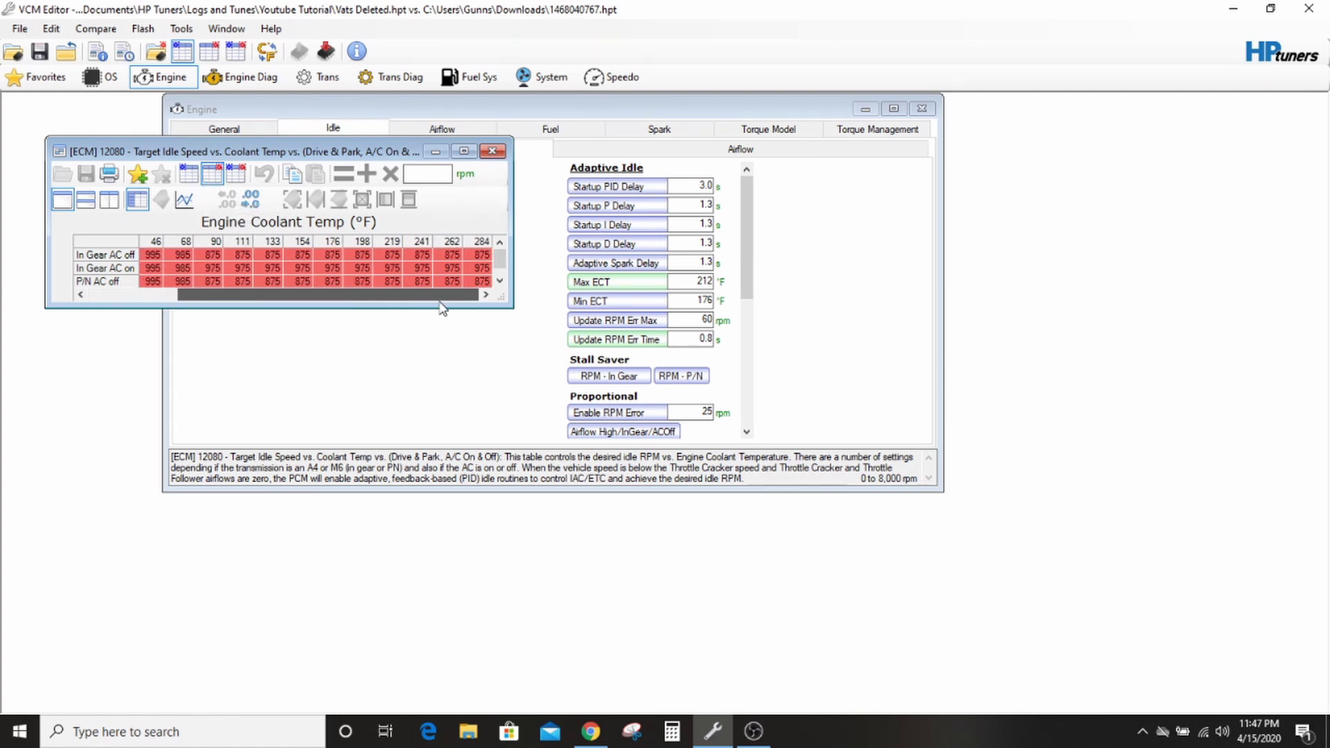
click(493, 151)
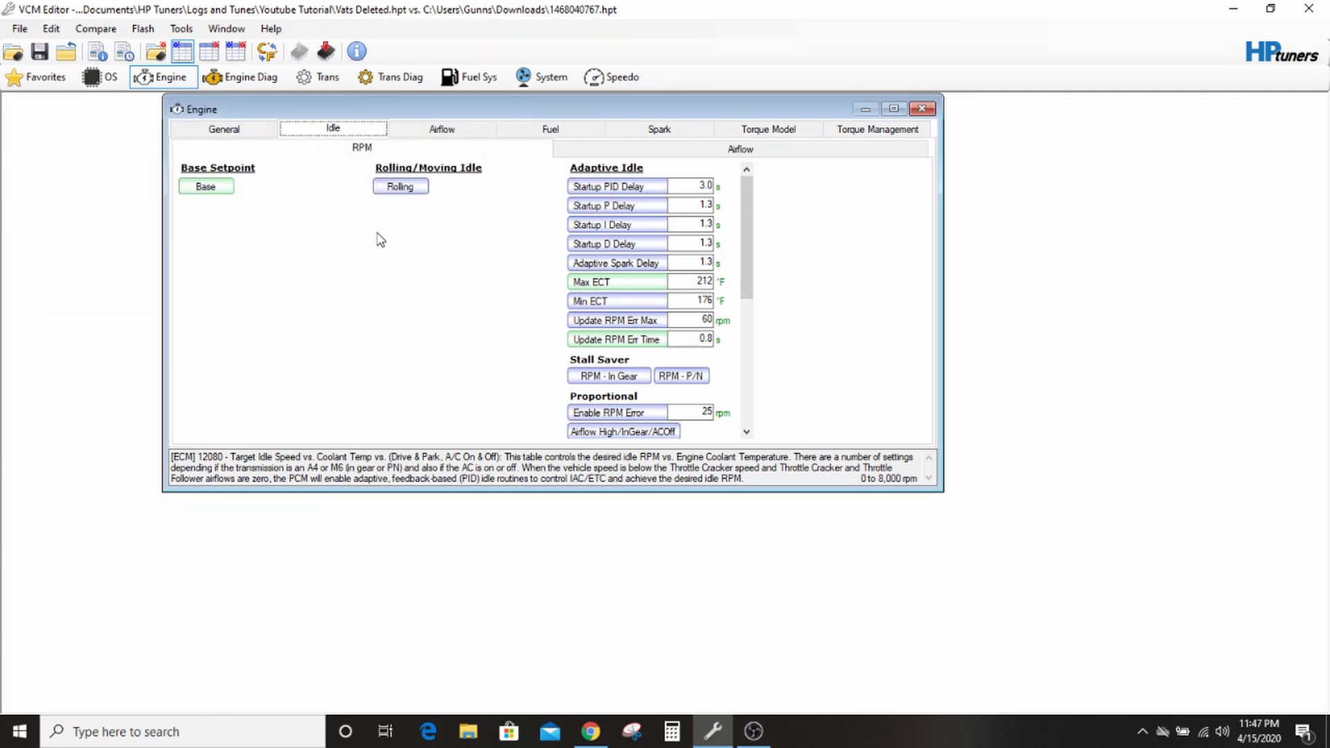
- Open the Idle Airflow vs. Coolant Temp table and alternate between compare and main values
click(700, 152)
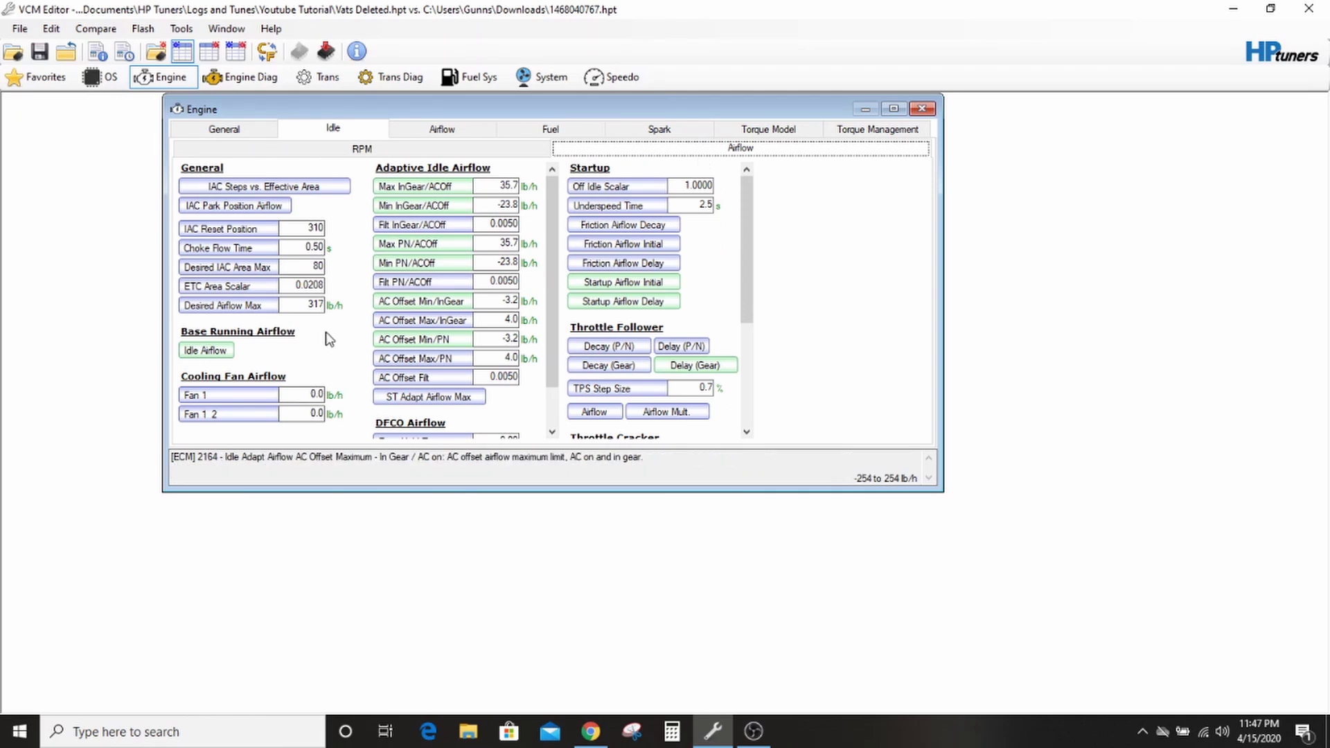
click(226, 352)
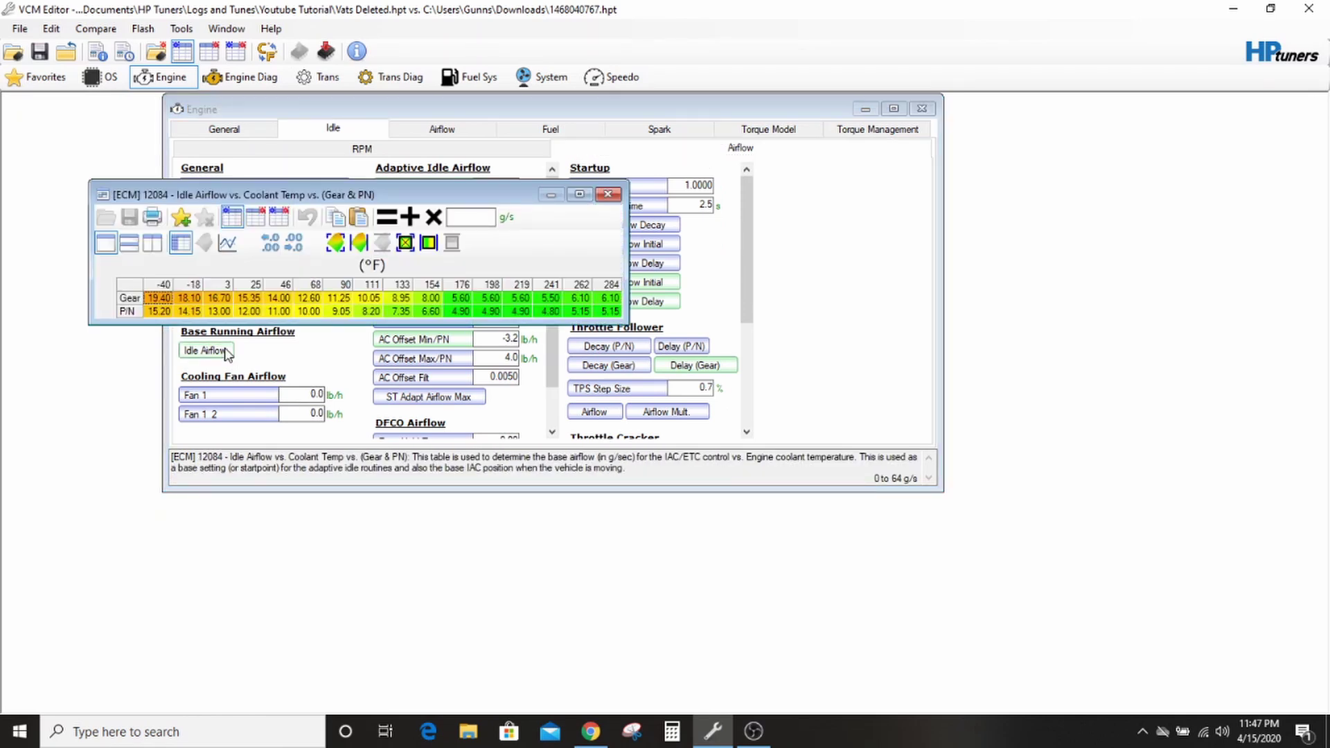
click(258, 218)
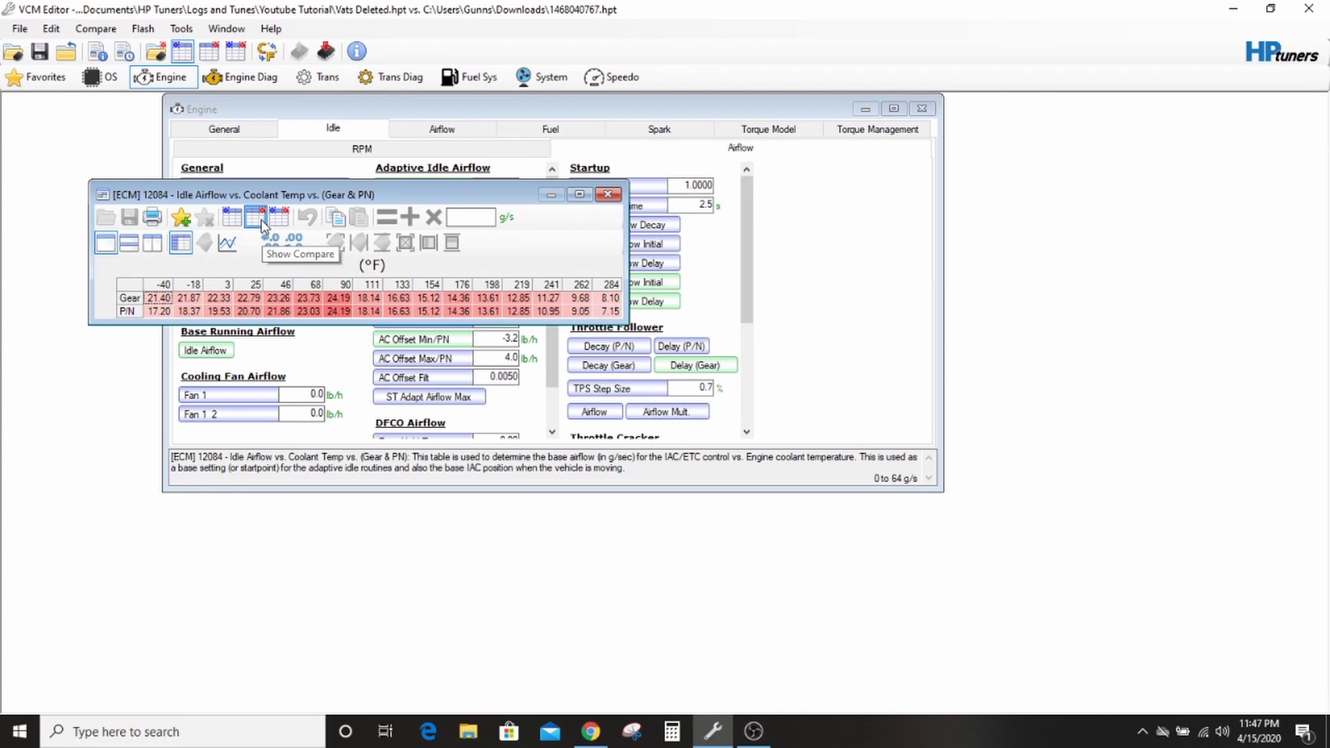
click(232, 218)
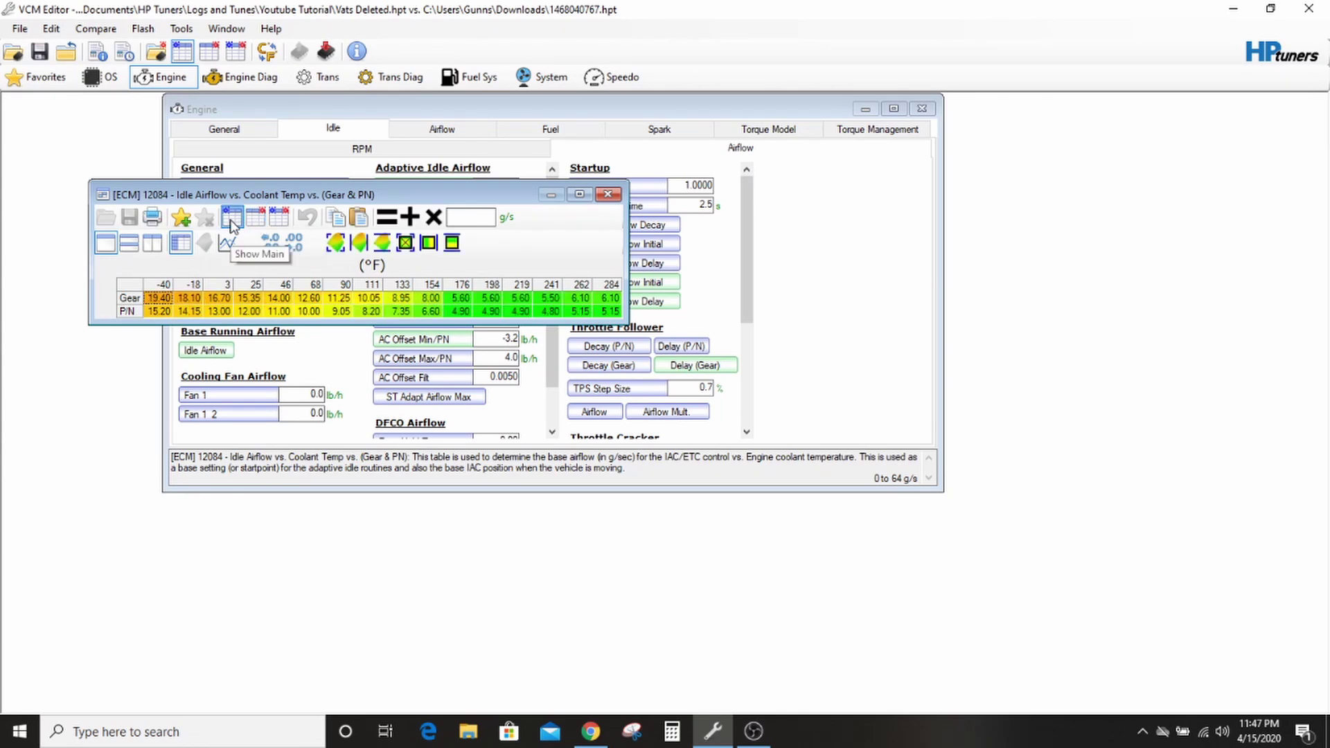
click(254, 221)
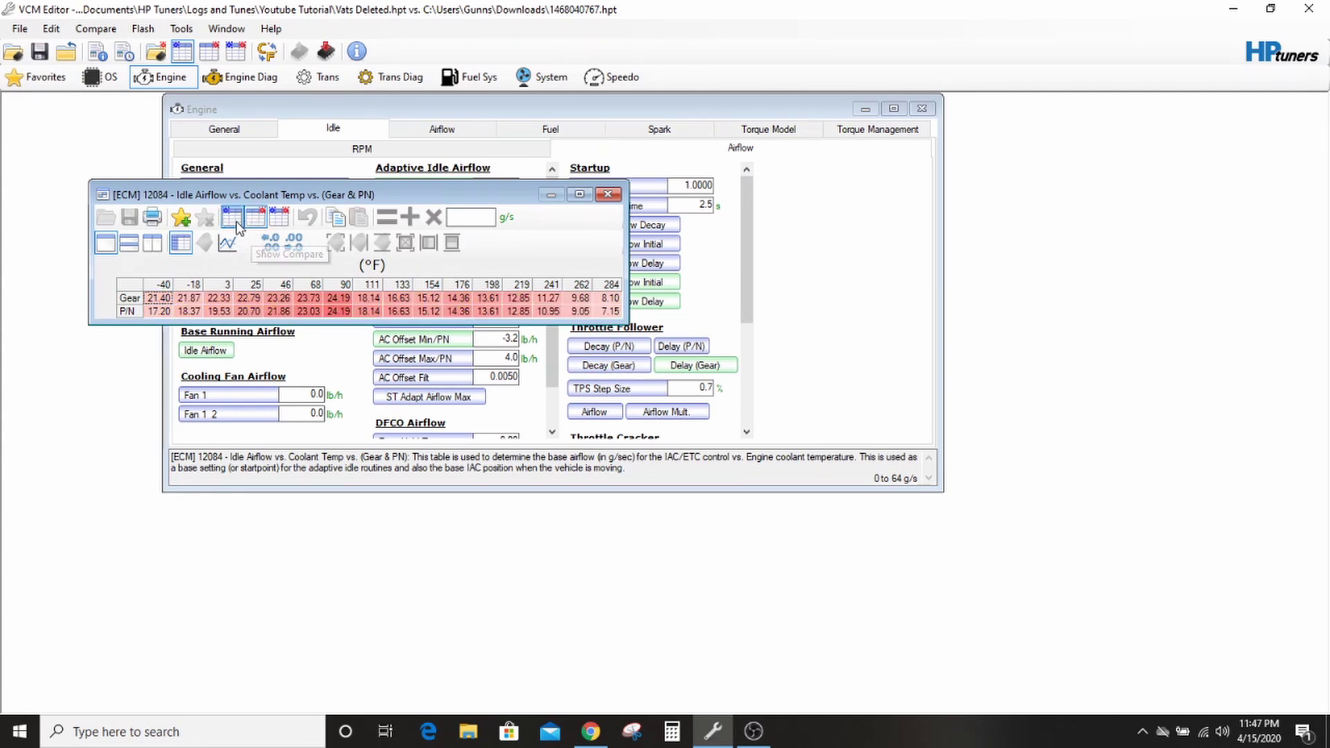
click(233, 218)
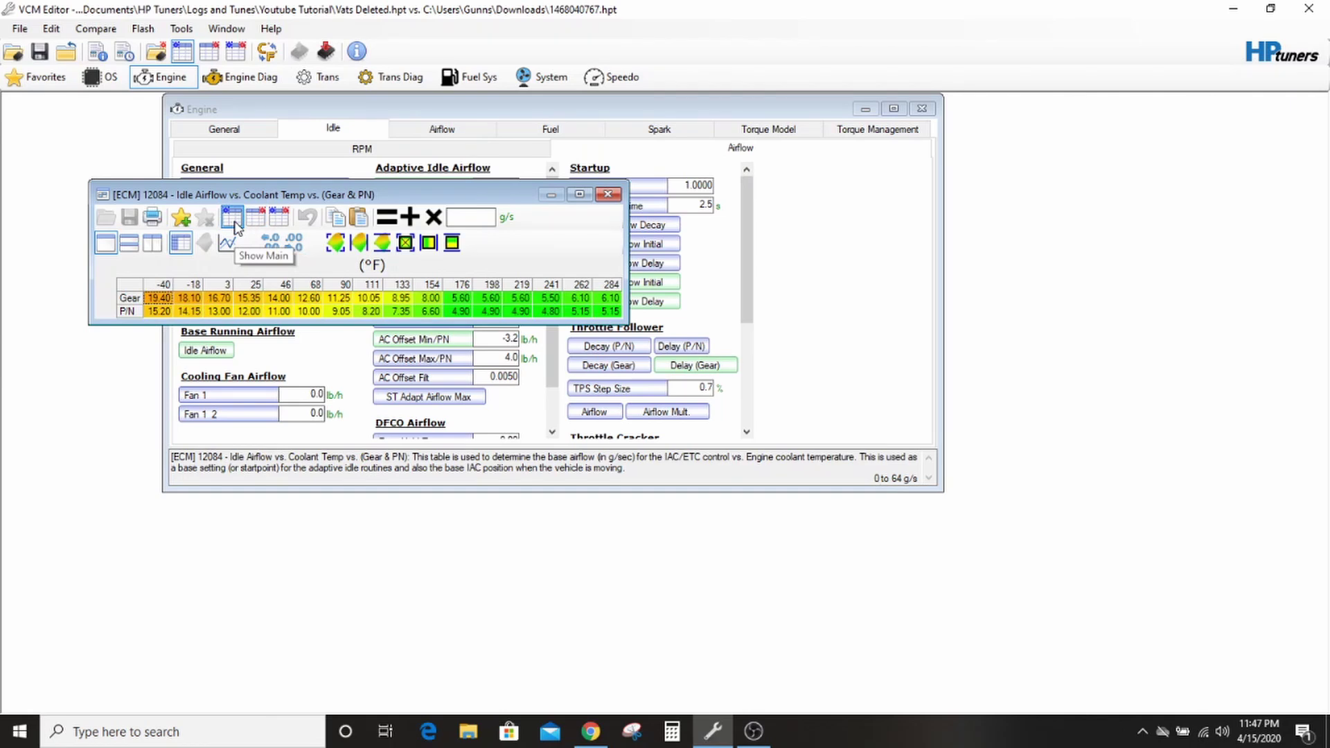
click(255, 218)
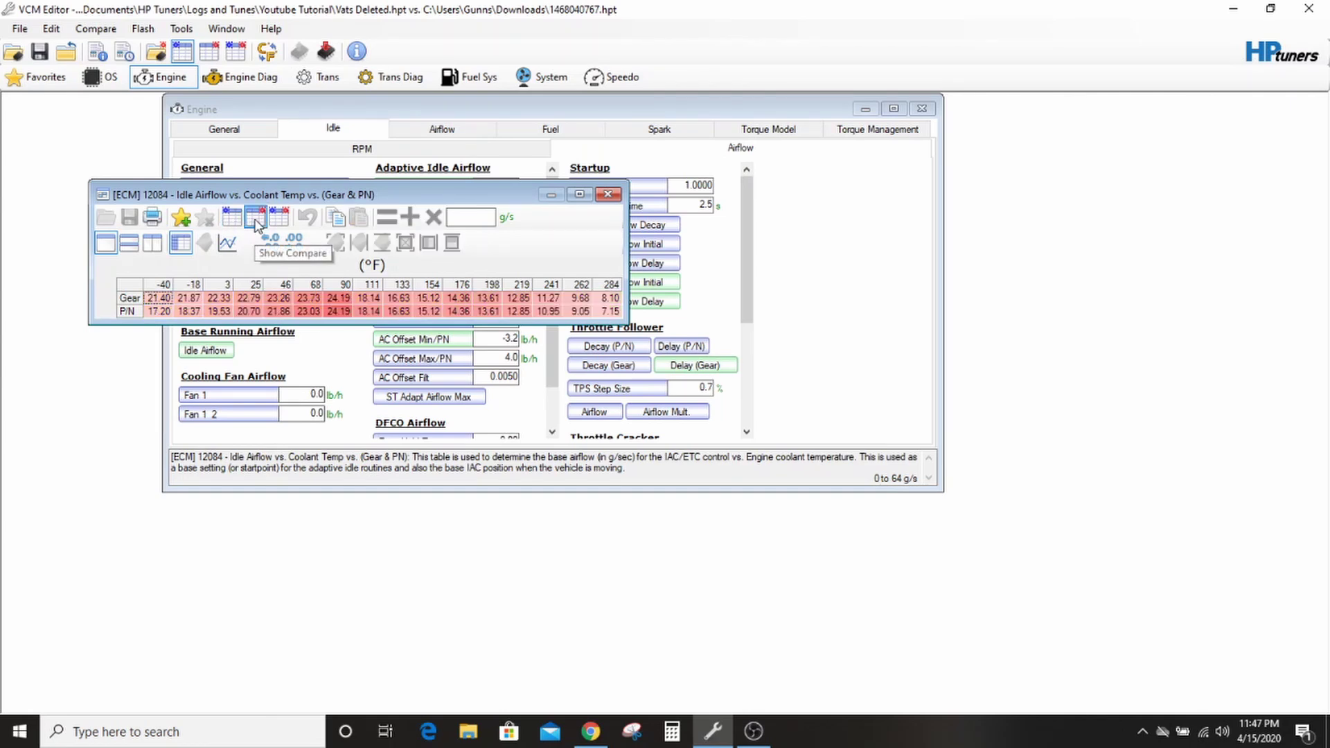
- Set every Idle Airflow difference to 0 across all cells
click(279, 217)
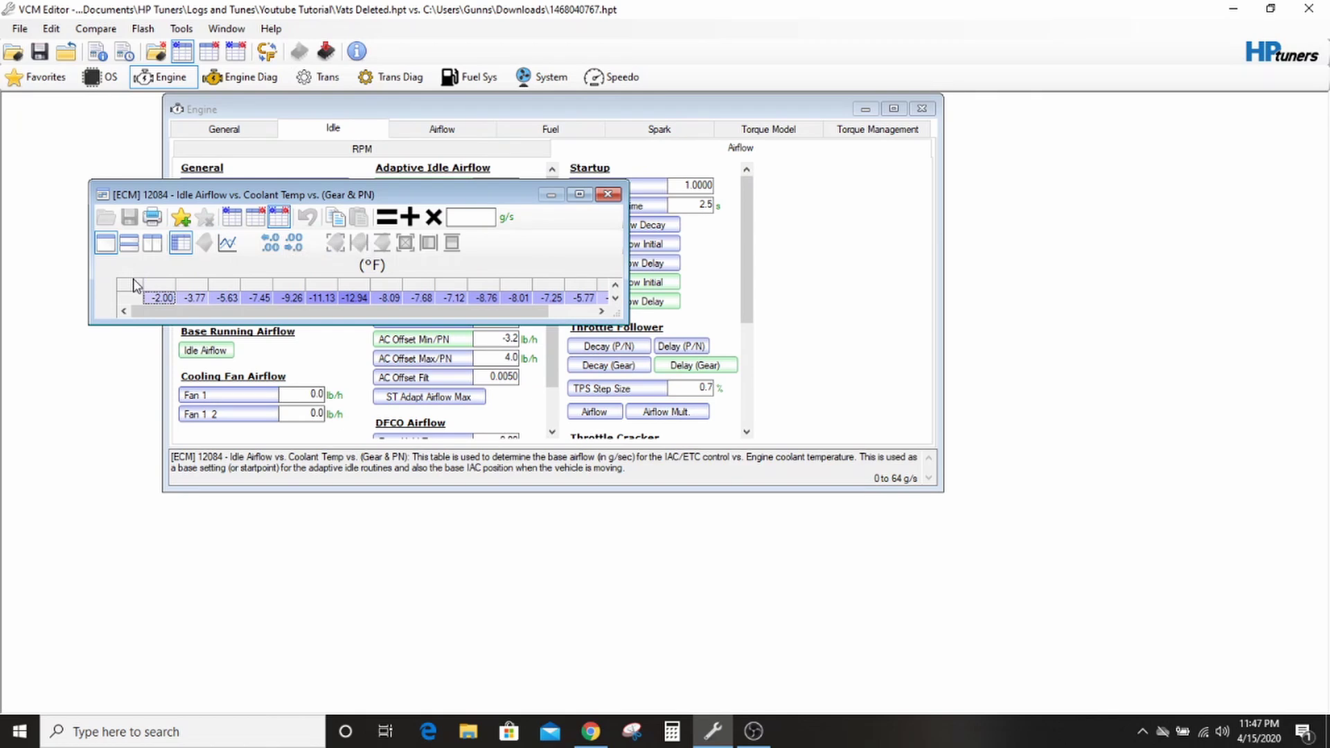
click(135, 285)
click(466, 217)
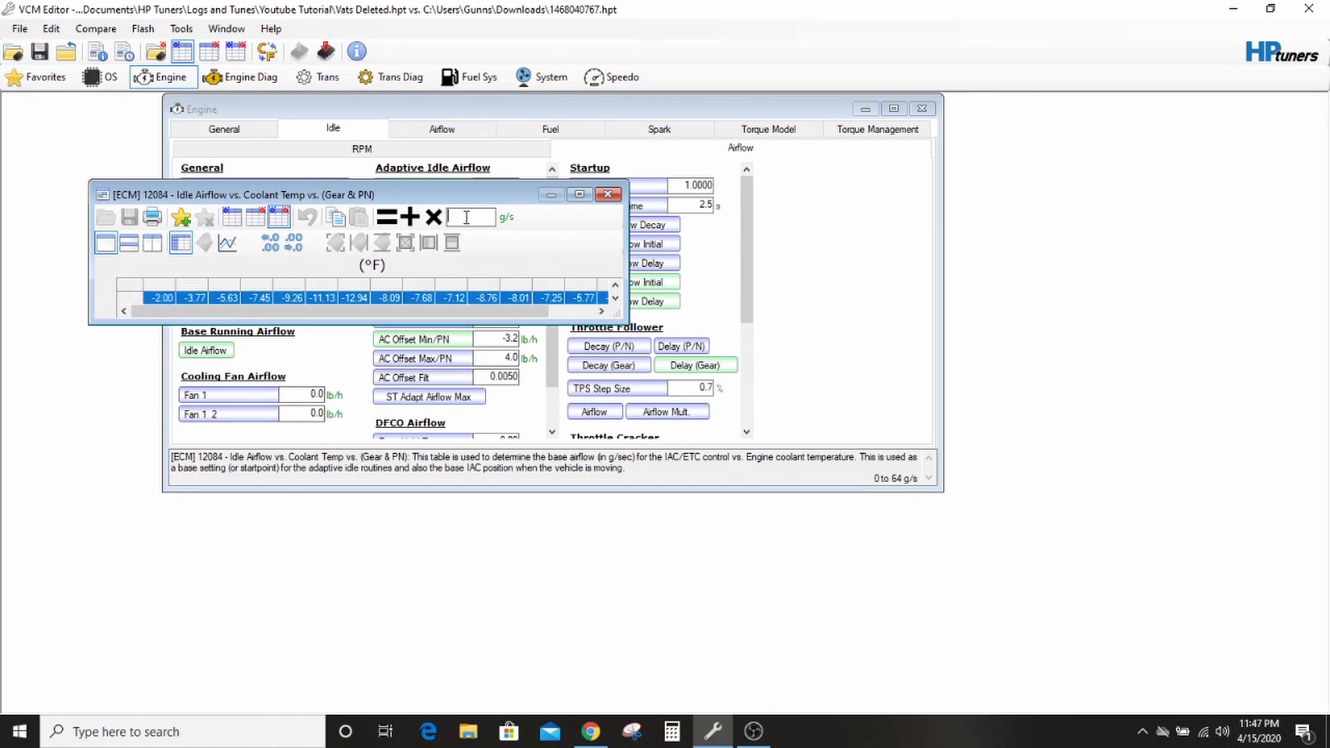
text(0)
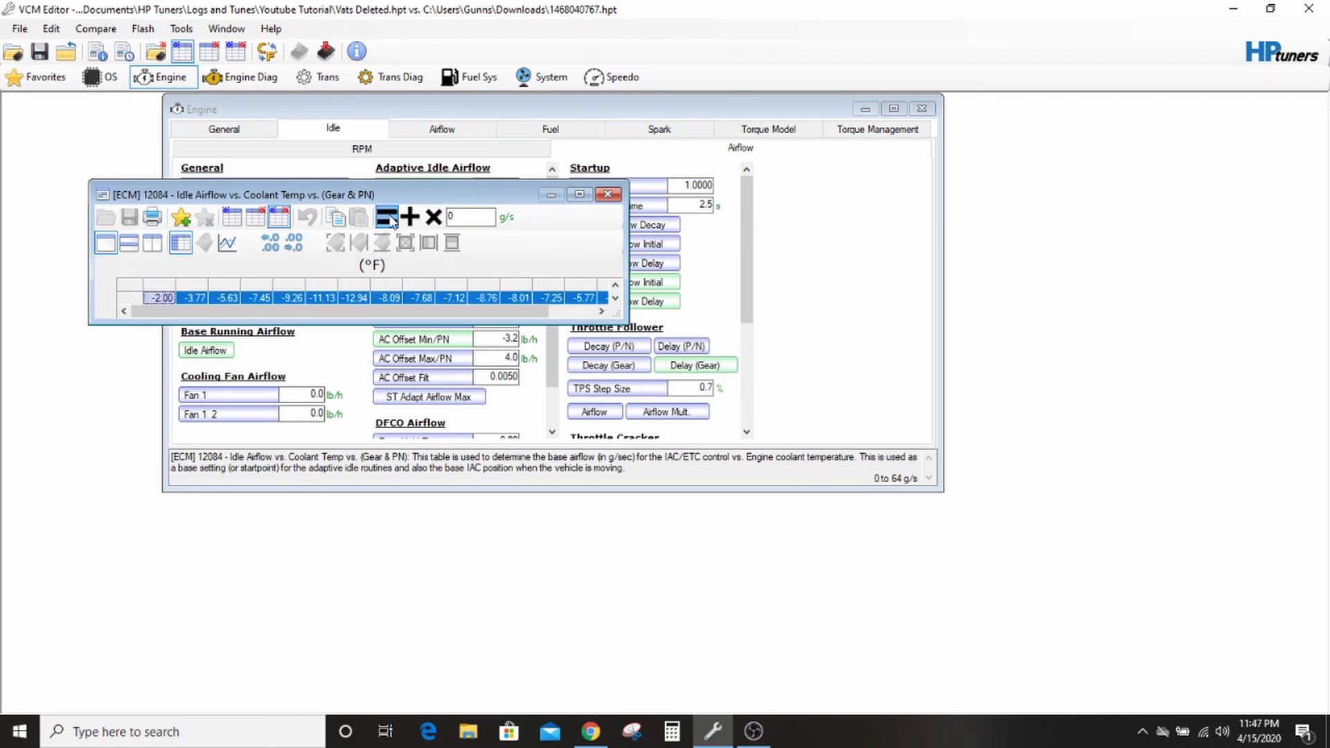
click(607, 195)
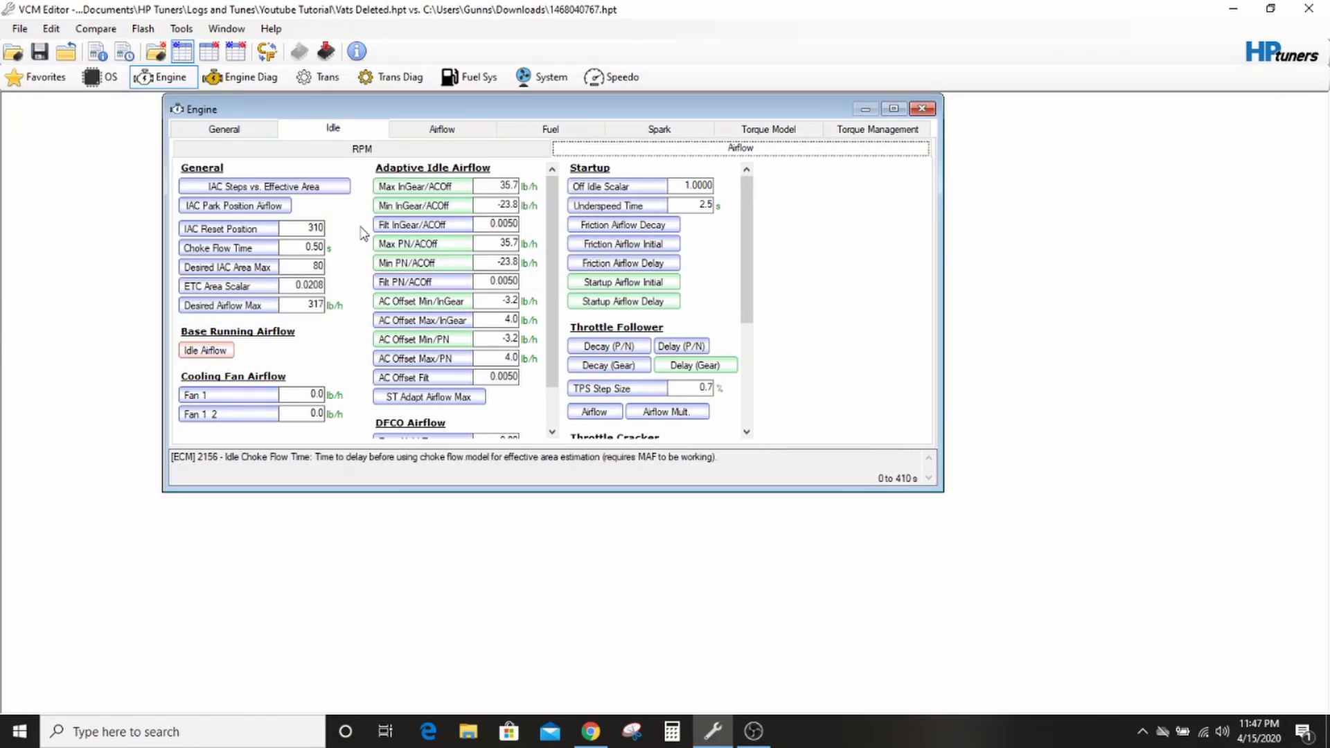
- Set every base Target Idle Speed vs. Coolant Temp difference to 0, then close the table
click(410, 151)
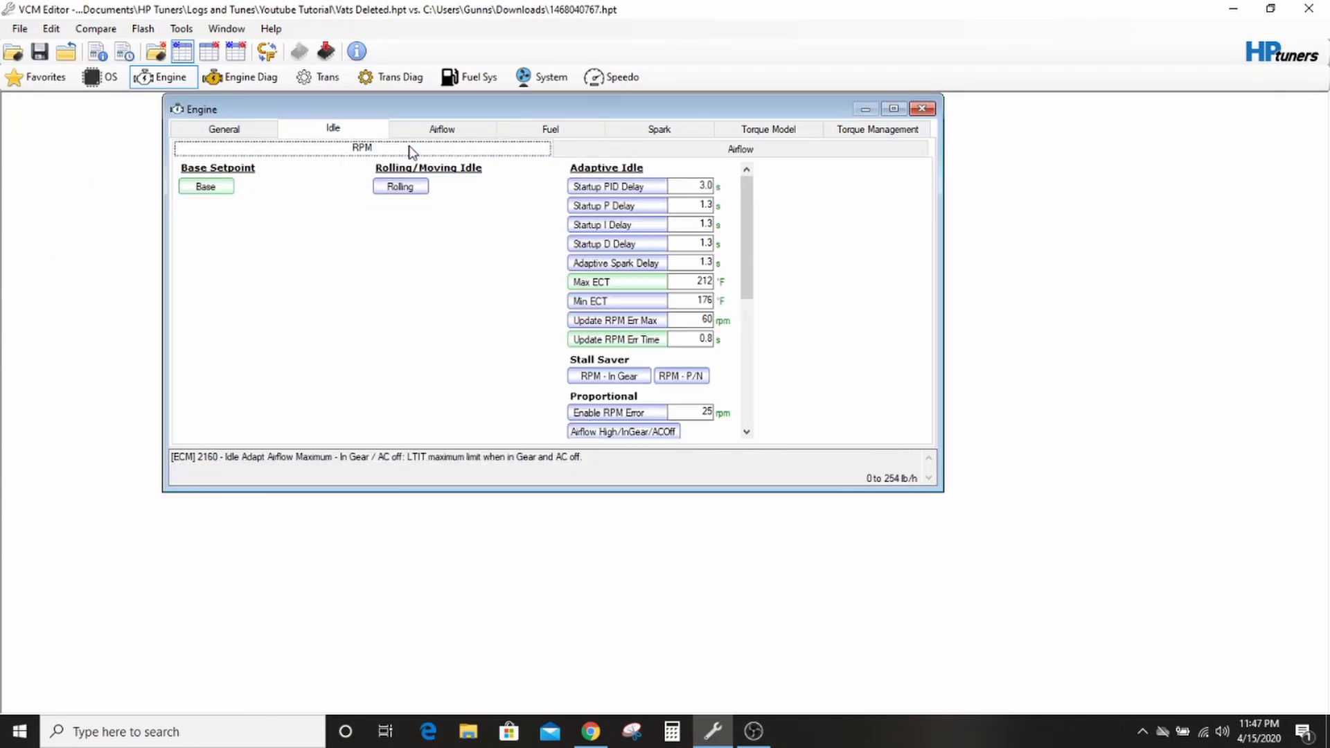
click(218, 186)
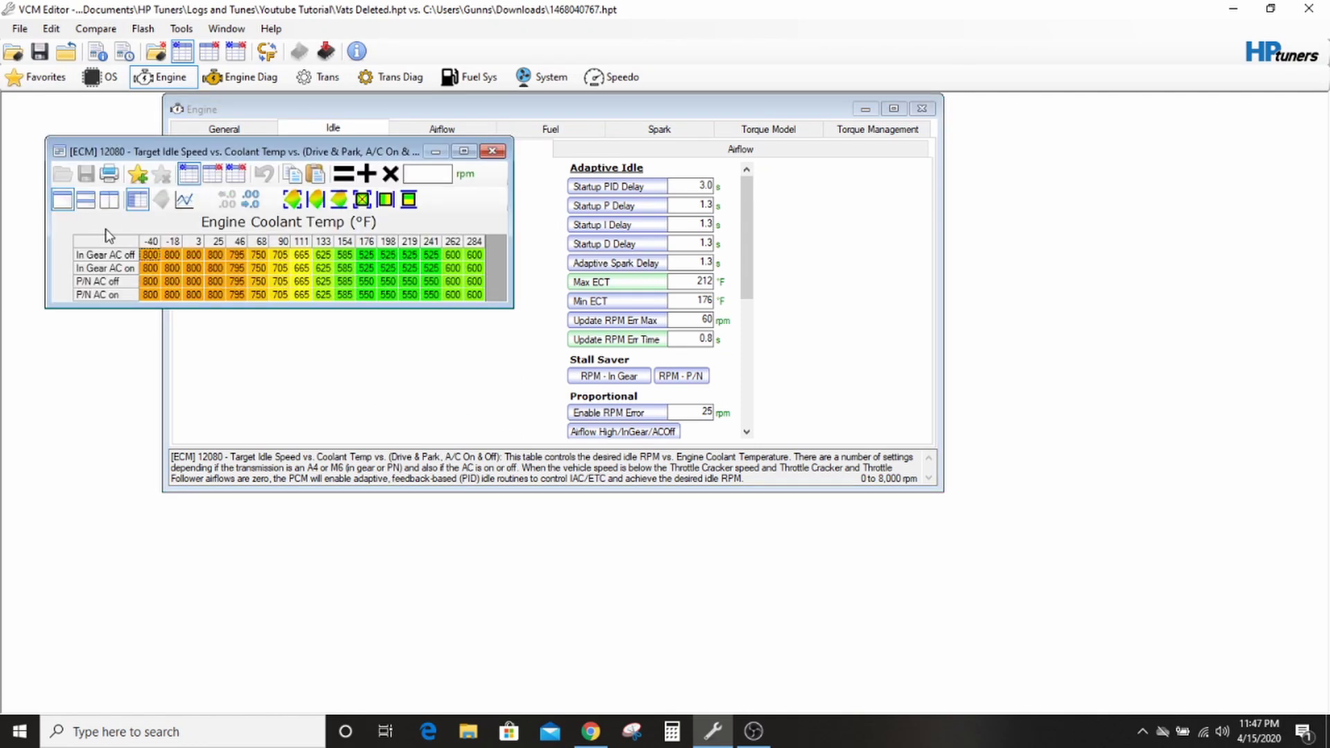
click(236, 174)
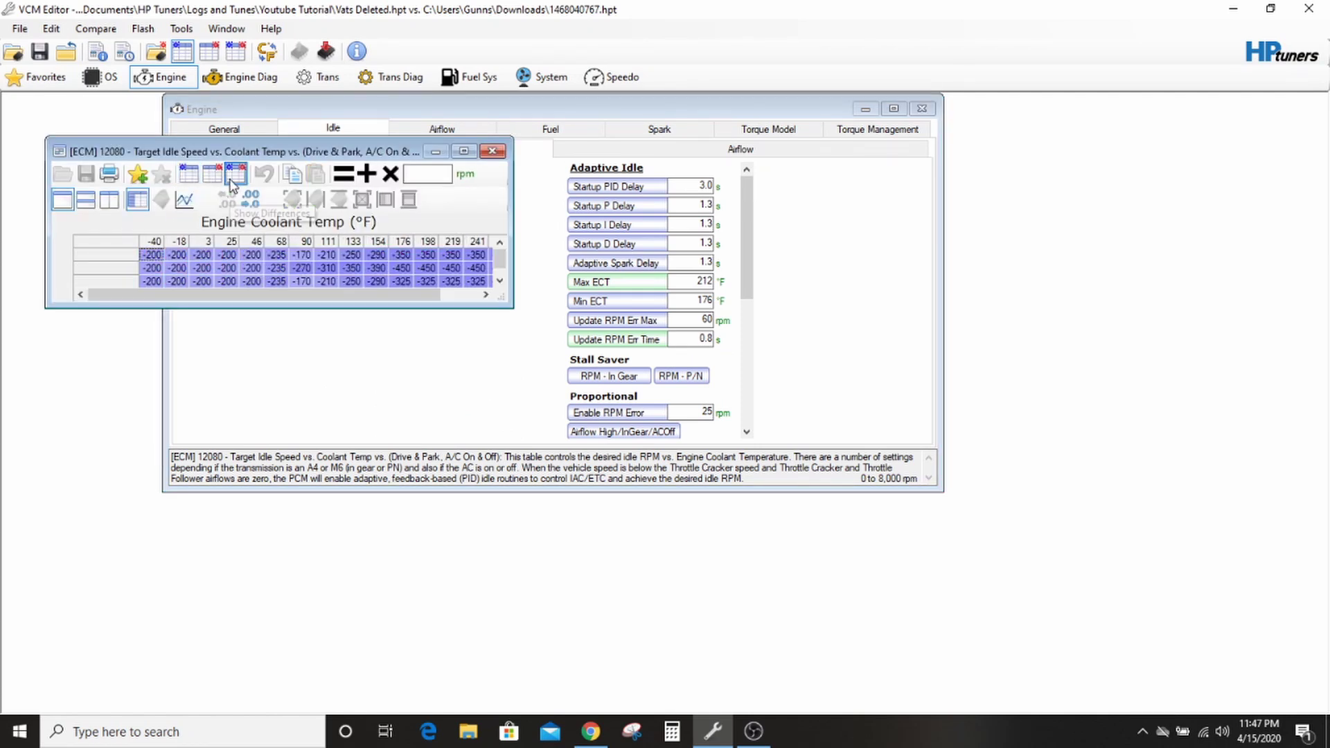
click(123, 244)
click(431, 173)
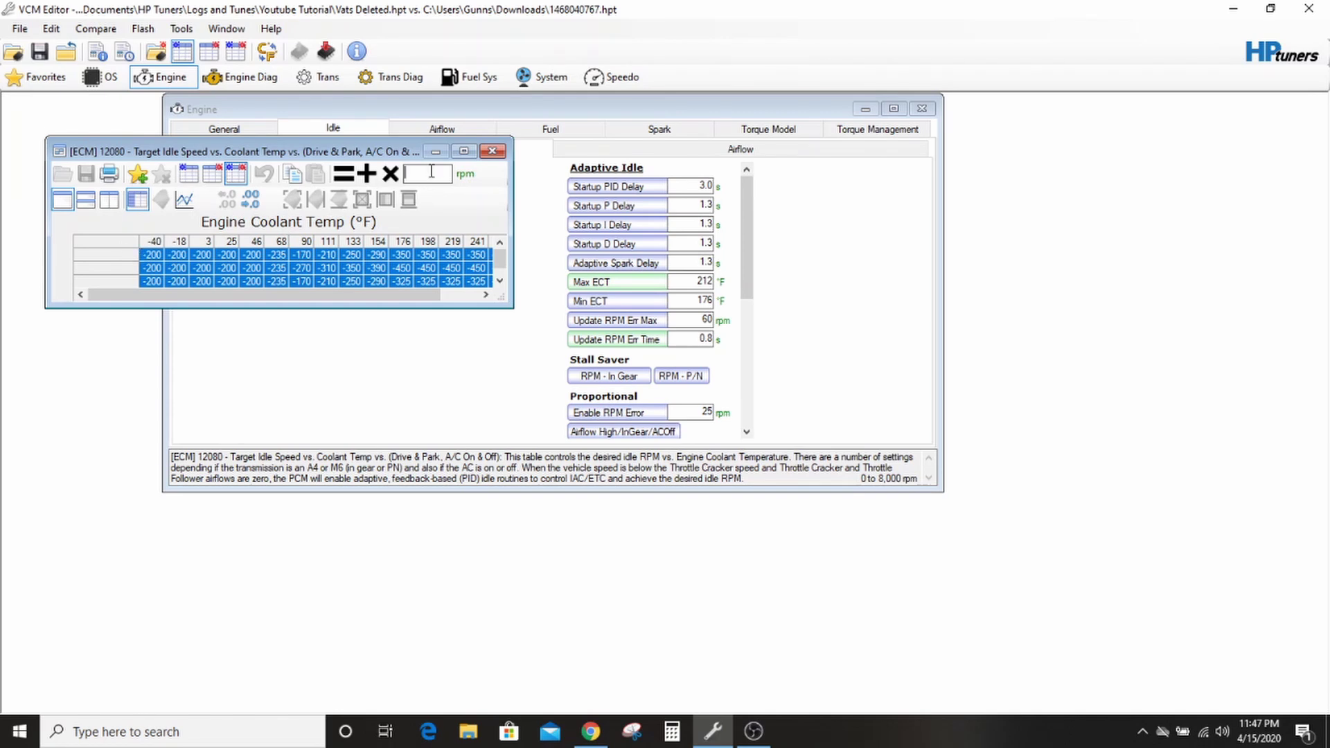
click(343, 174)
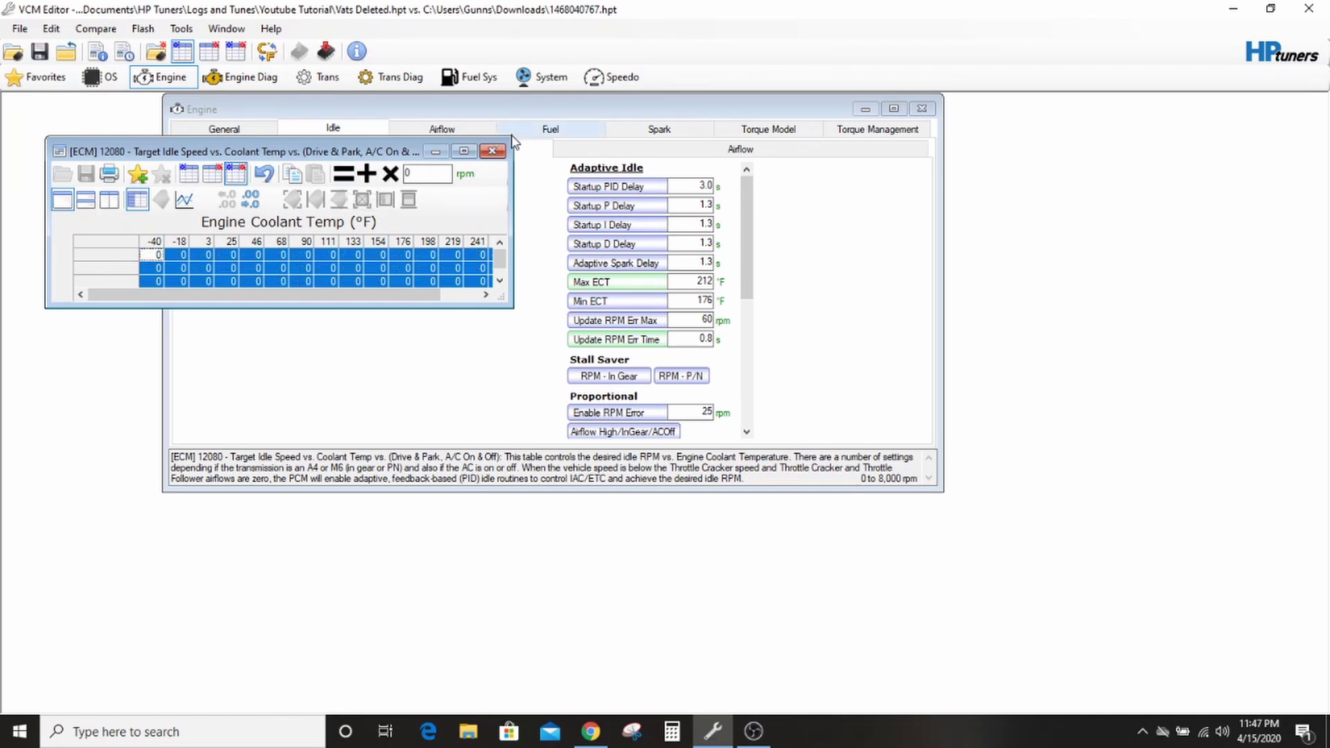
click(493, 151)
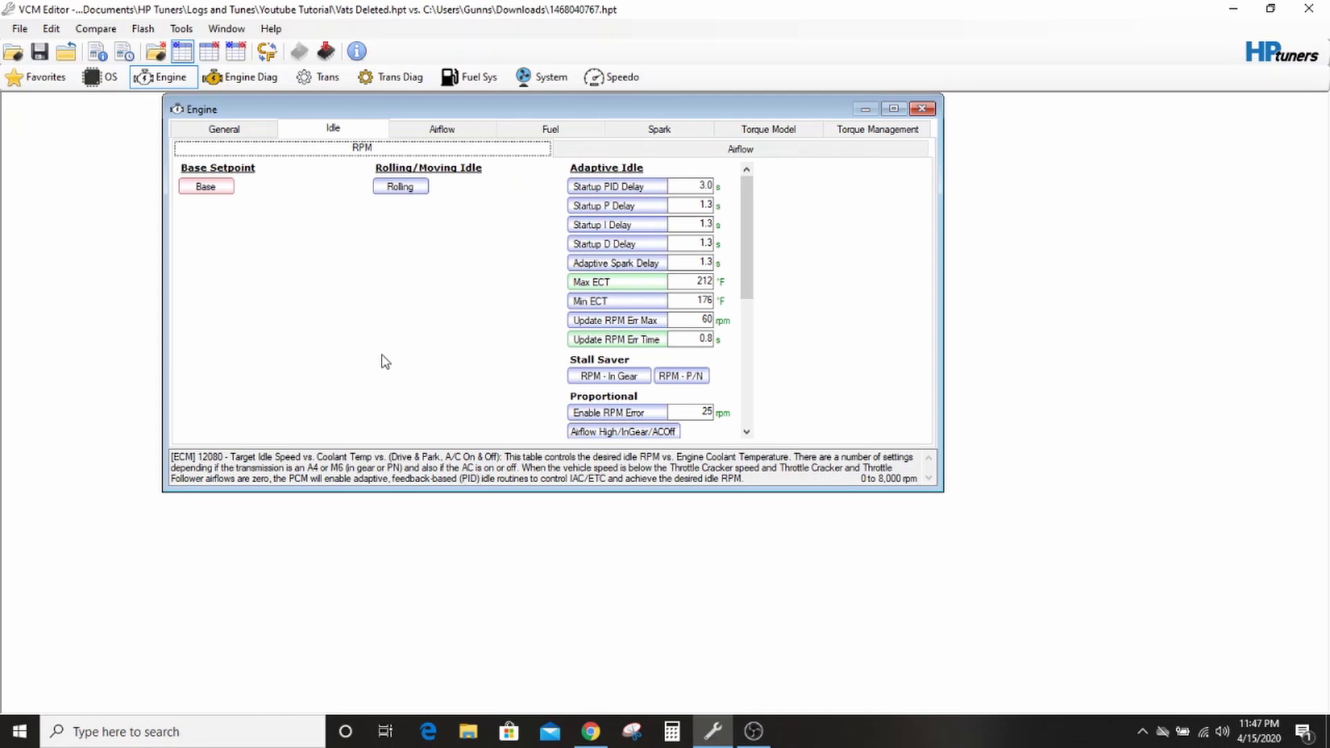
- Open the High Octane Open Throttle Main Spark table on the Spark tab and alternate compare and main values
click(667, 130)
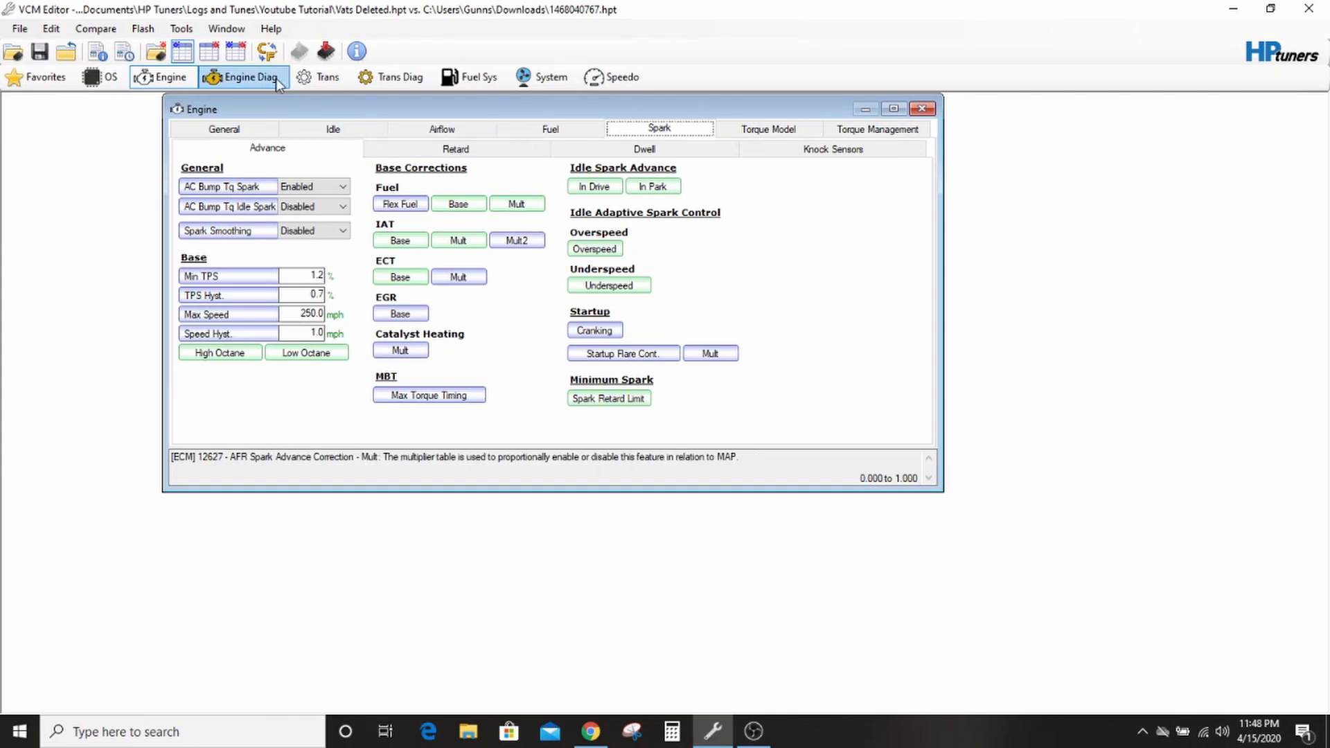
click(220, 352)
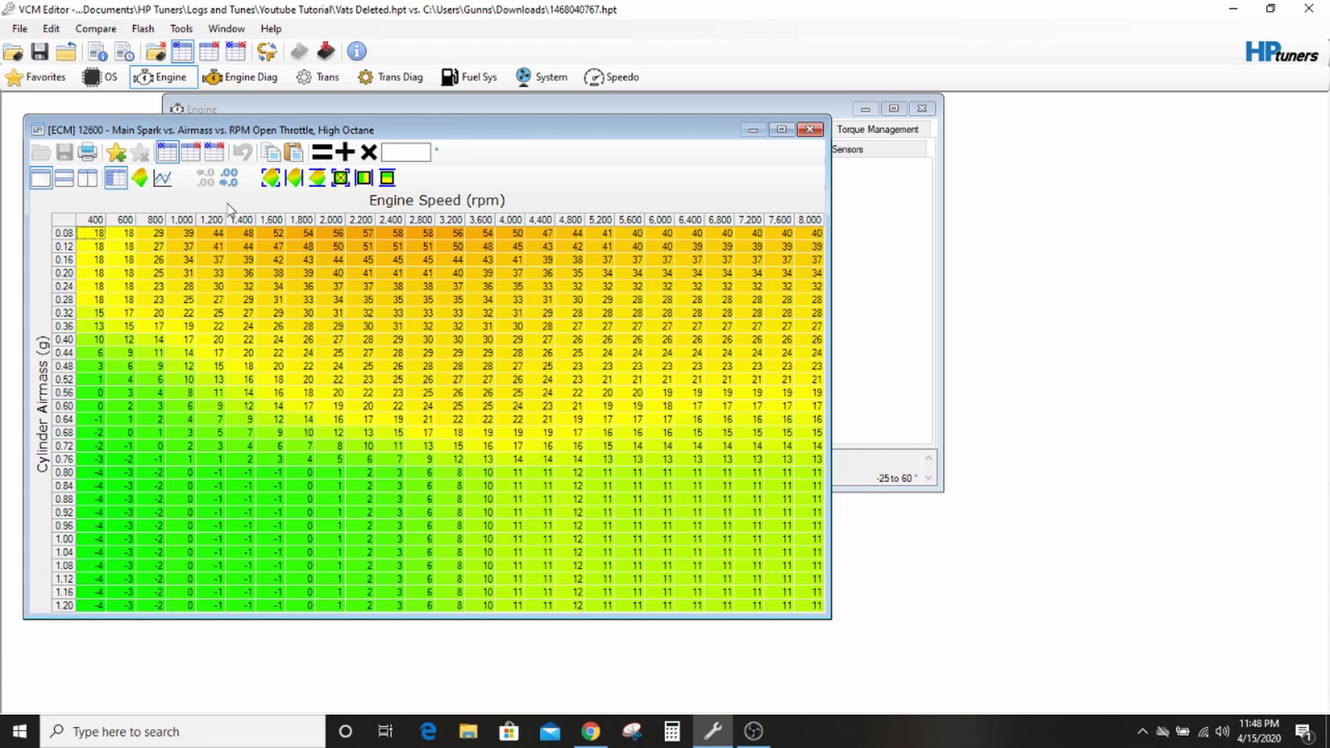
click(192, 151)
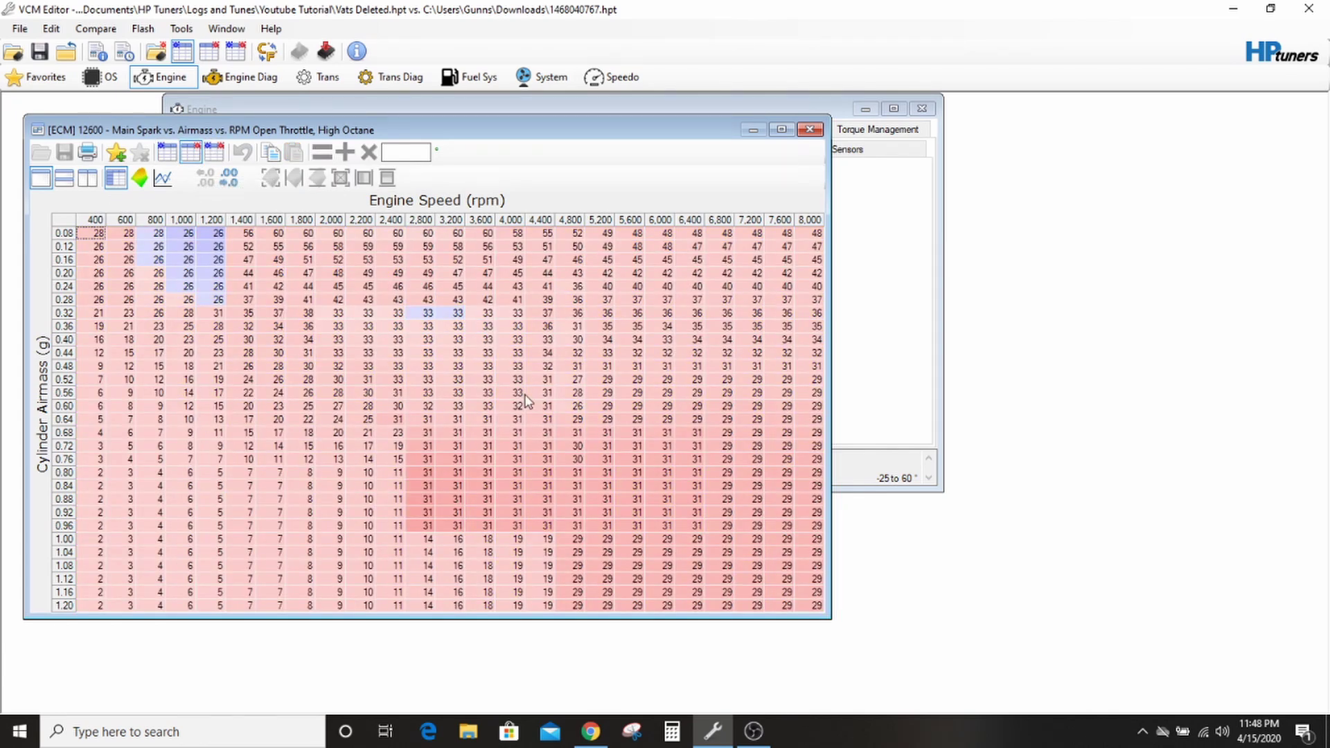
click(168, 161)
click(190, 157)
click(169, 153)
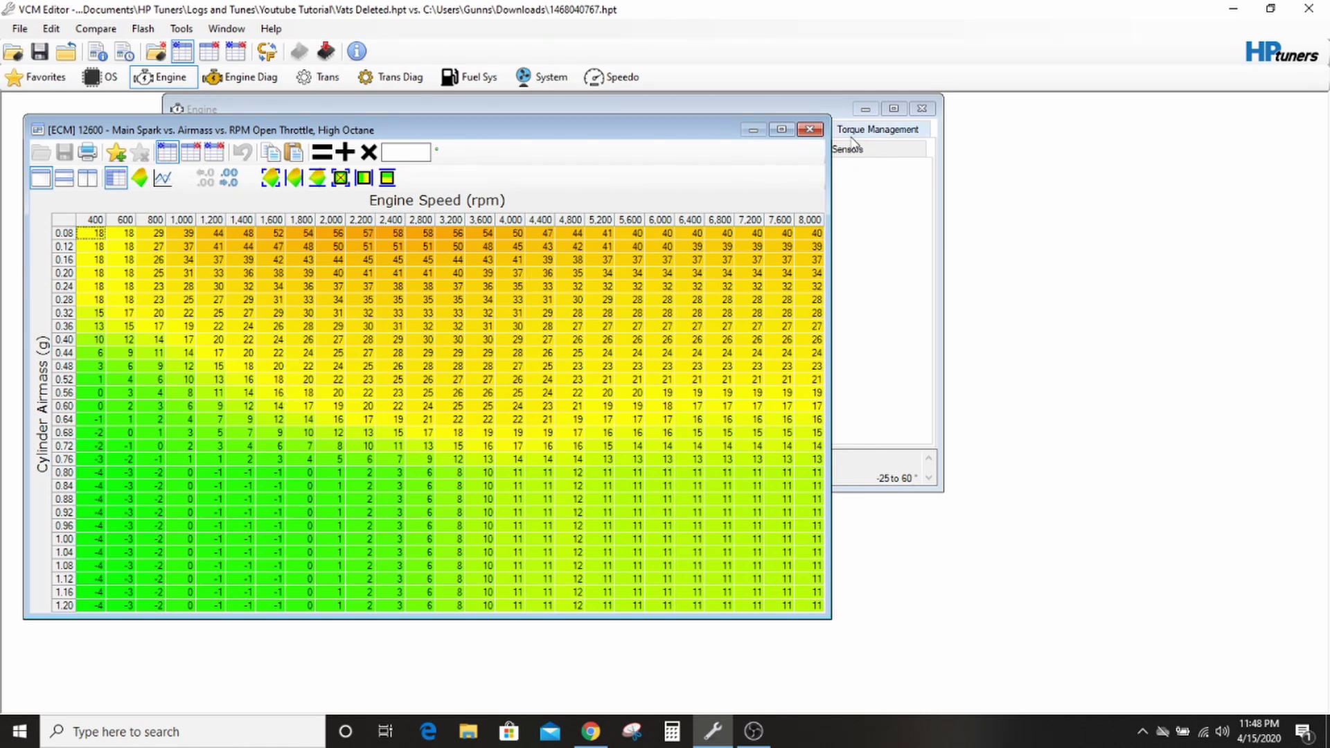
- Close the Main Spark table and the Engine settings window
click(810, 130)
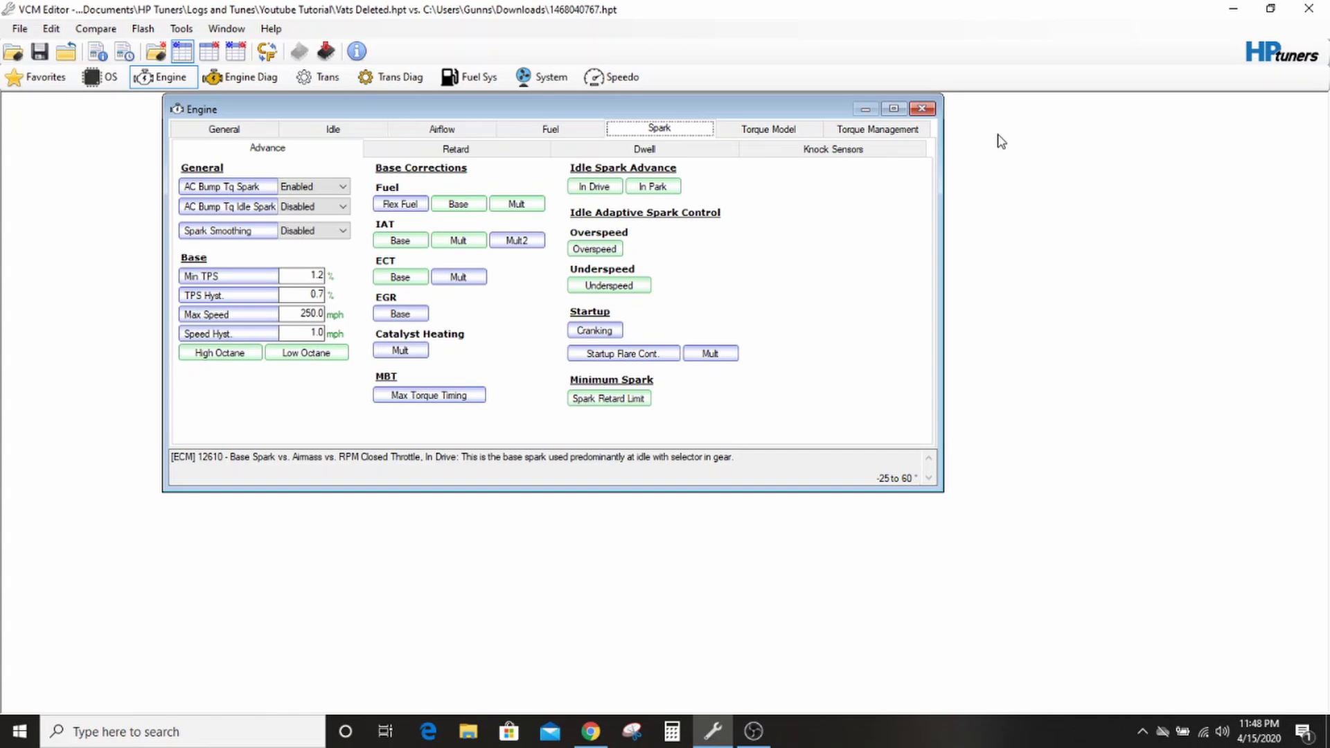
click(922, 109)
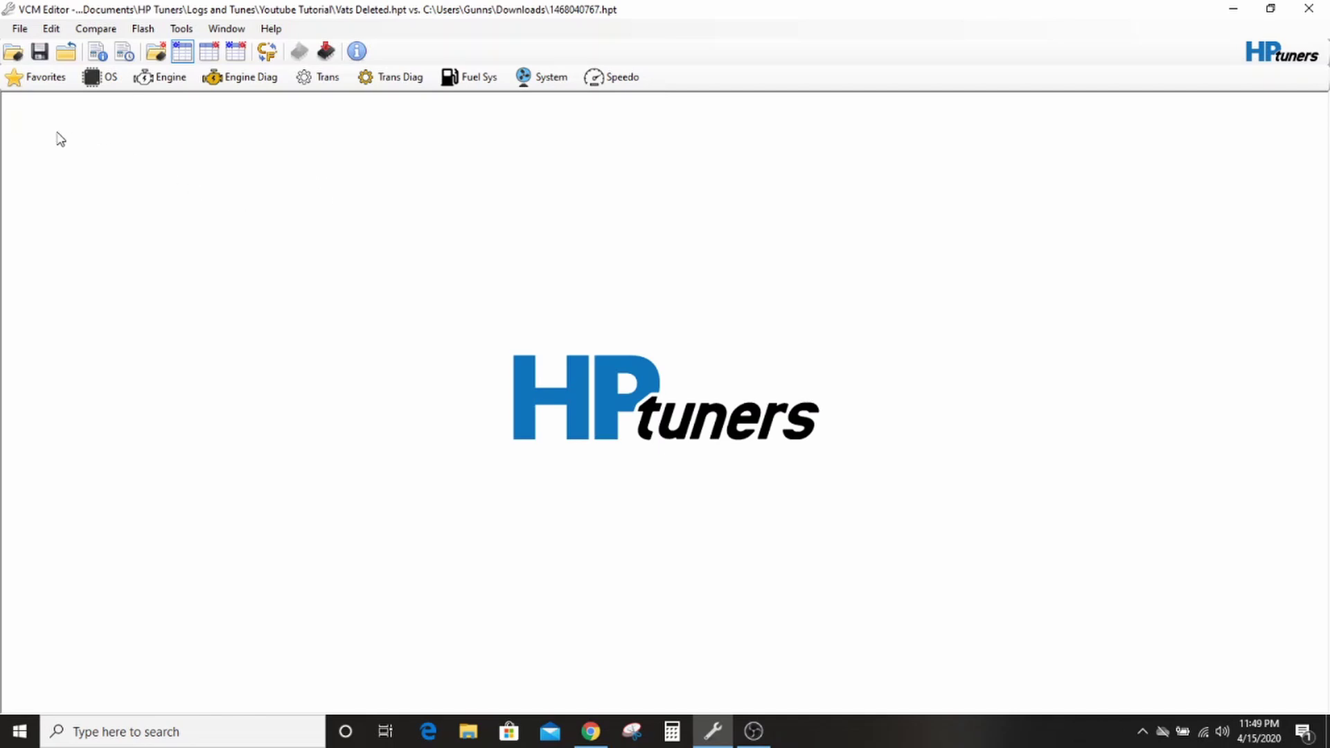
- Save the tune with Save As under the name 'Cam tune half copied'
click(20, 29)
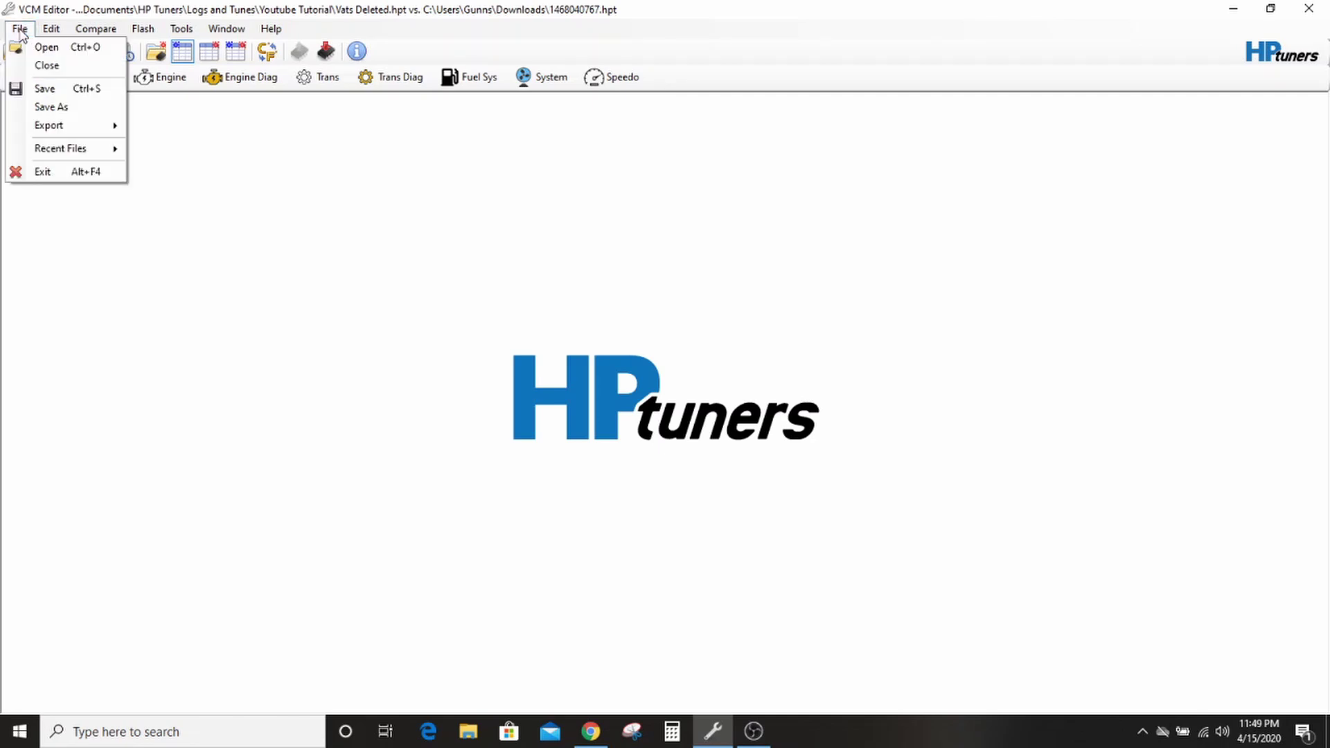
click(52, 110)
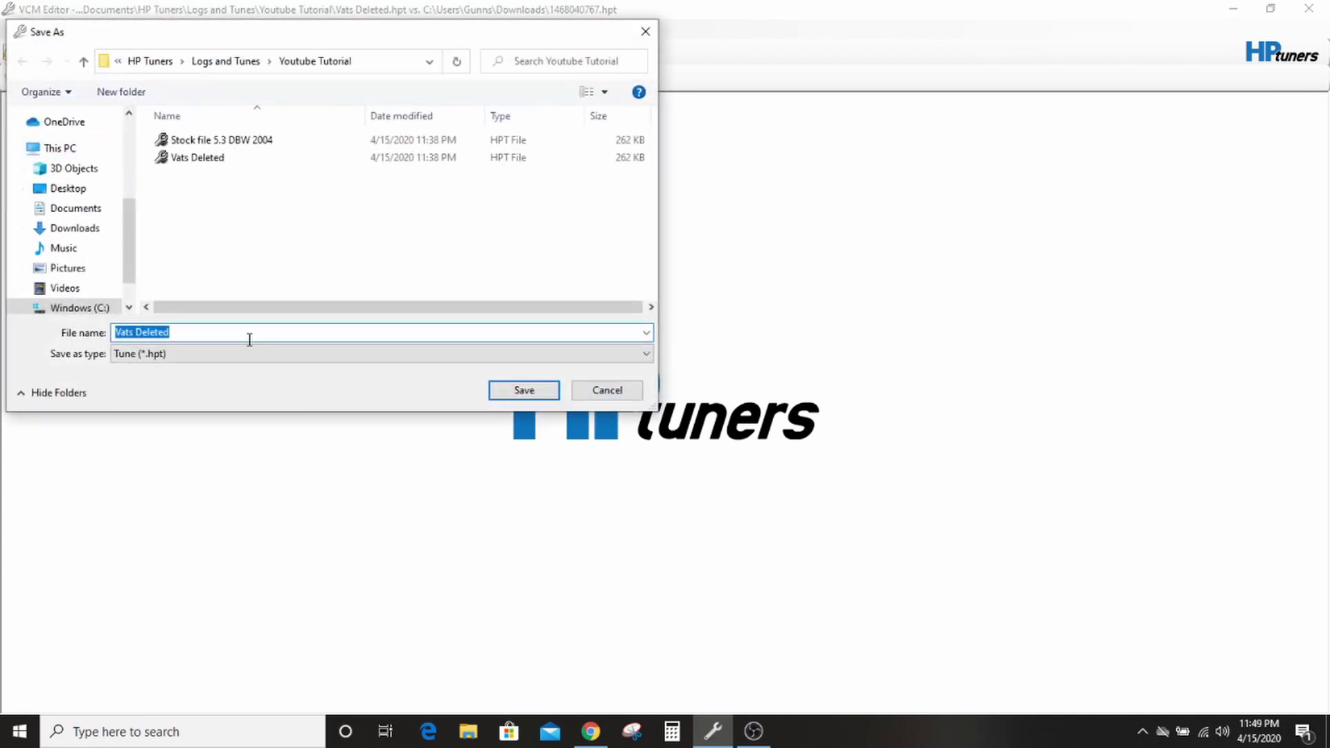
text(Cam tune half copied)
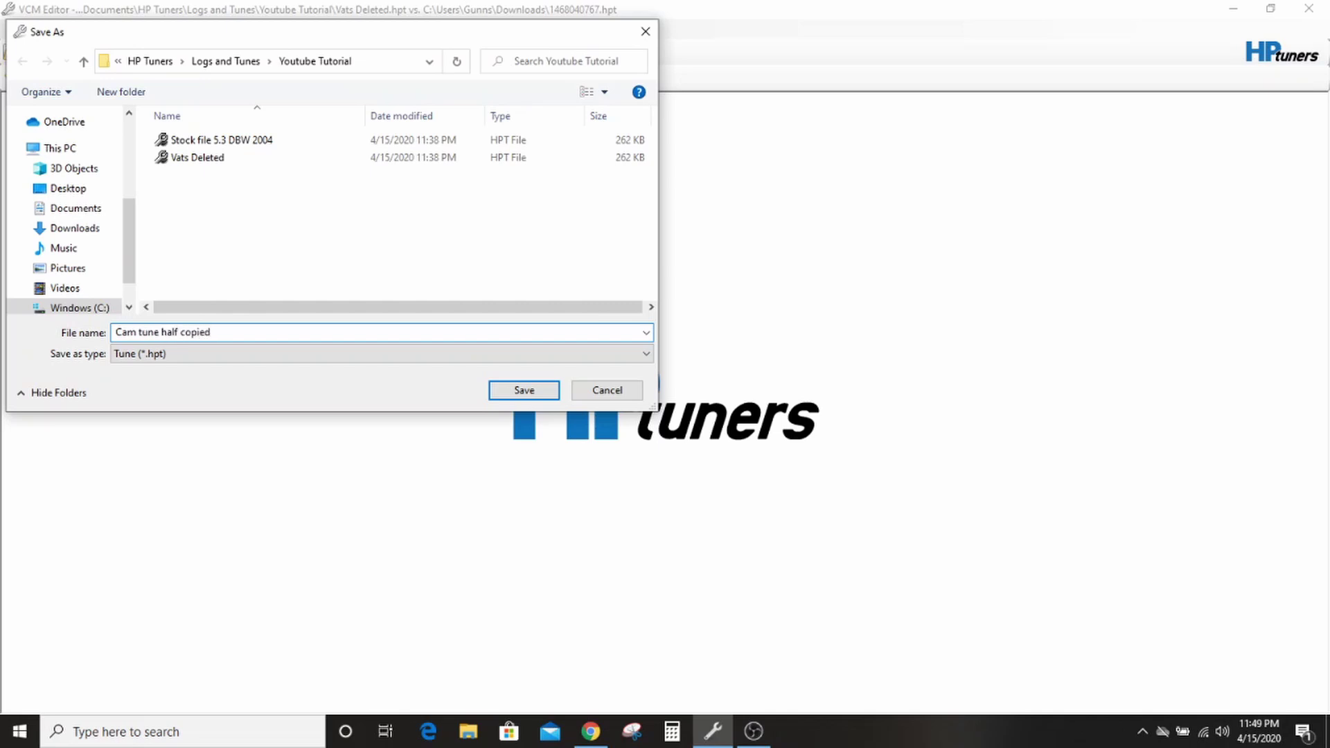
click(524, 391)
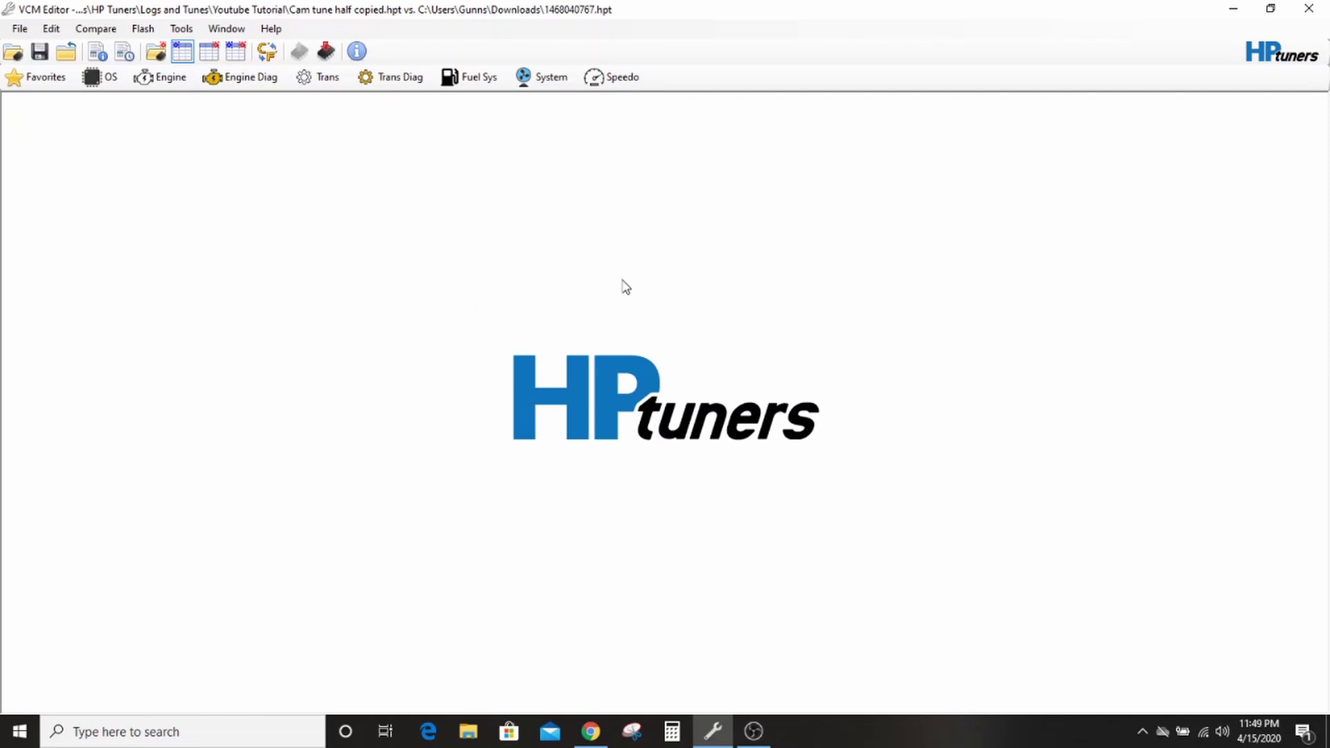
- Open the Engine settings window at the Idle page under Airflow
click(170, 81)
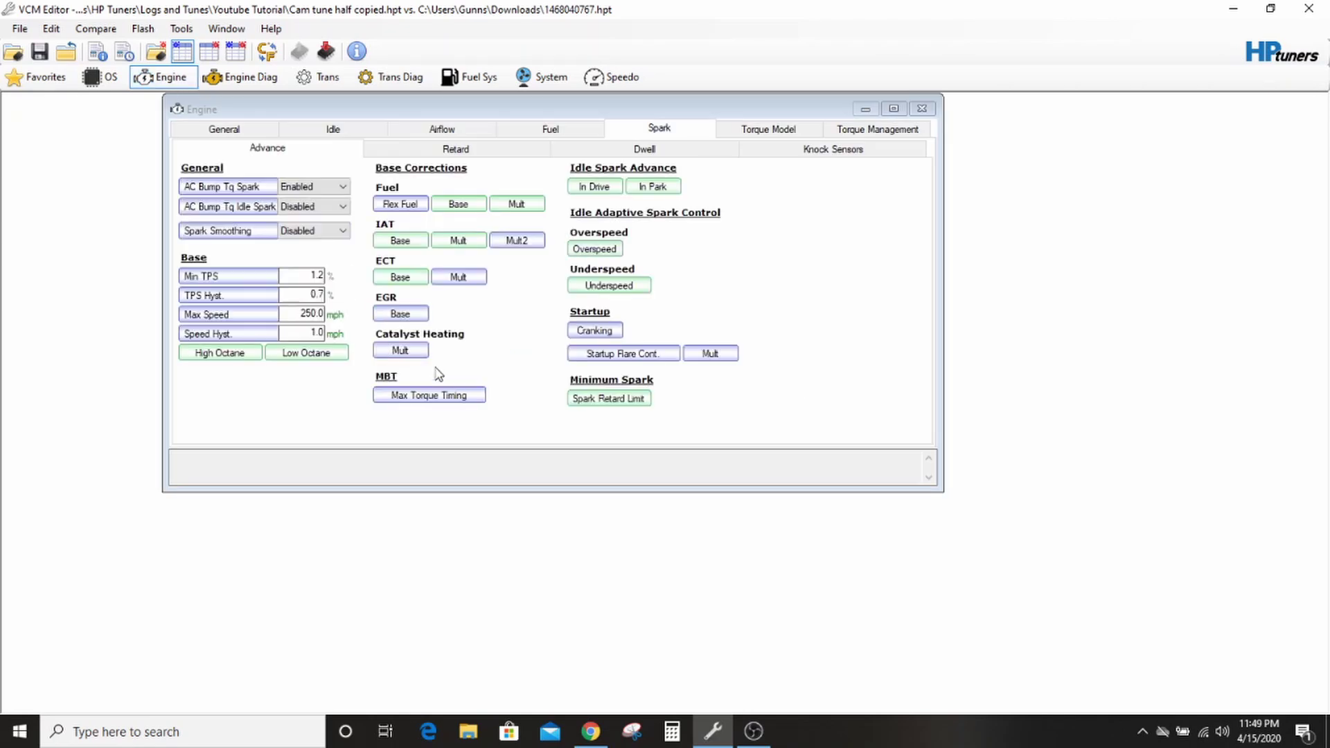
click(465, 132)
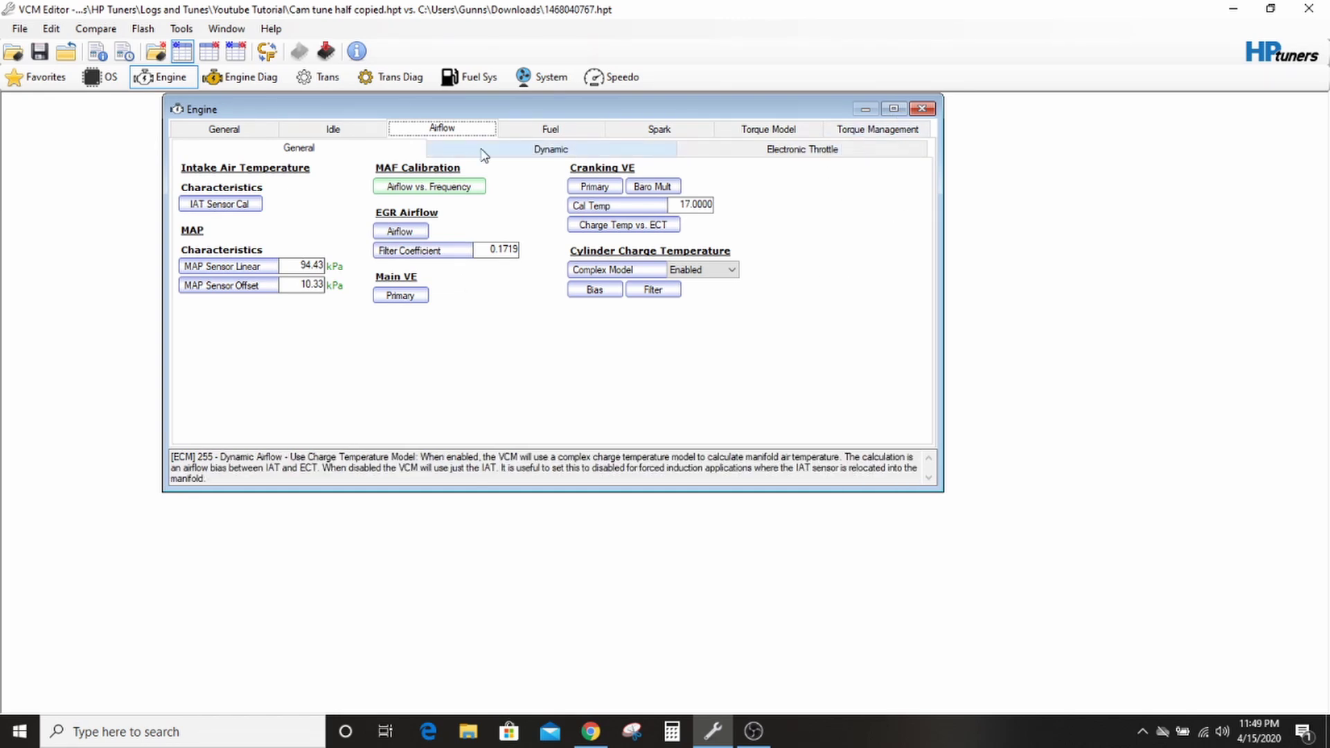
click(339, 129)
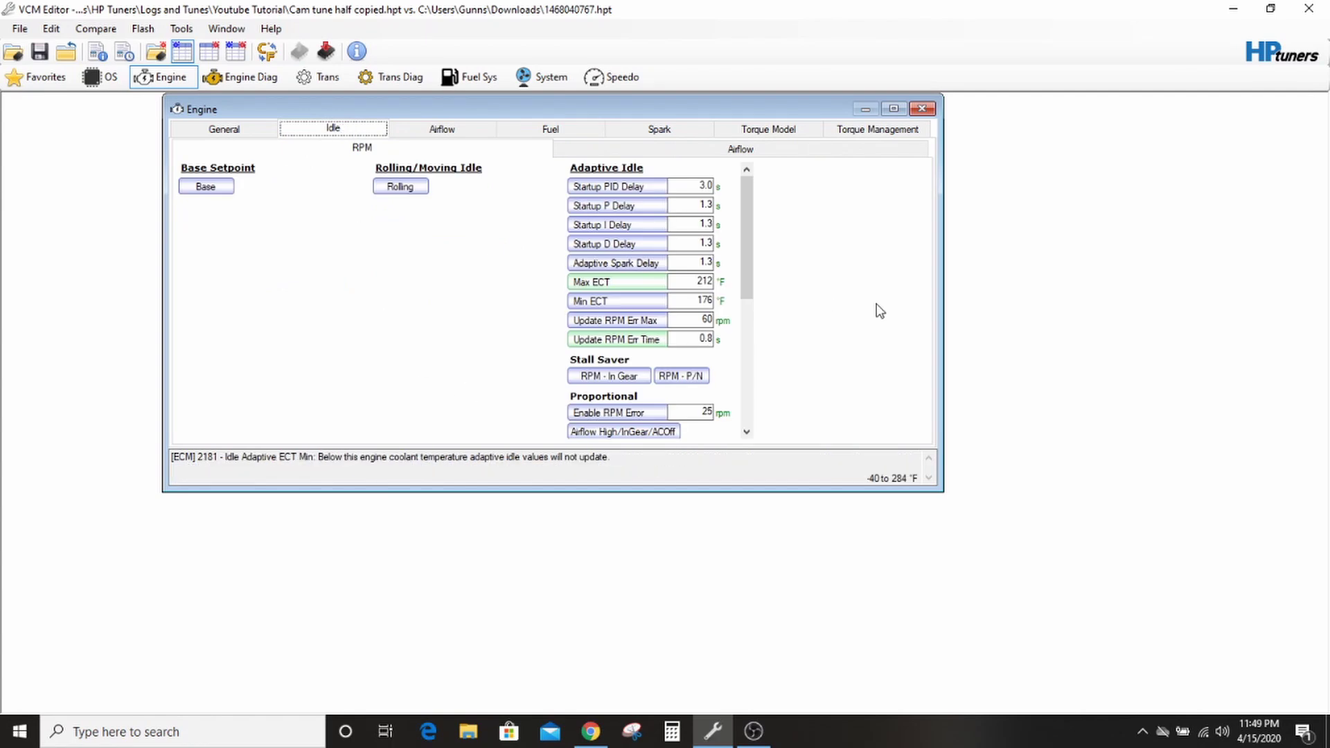